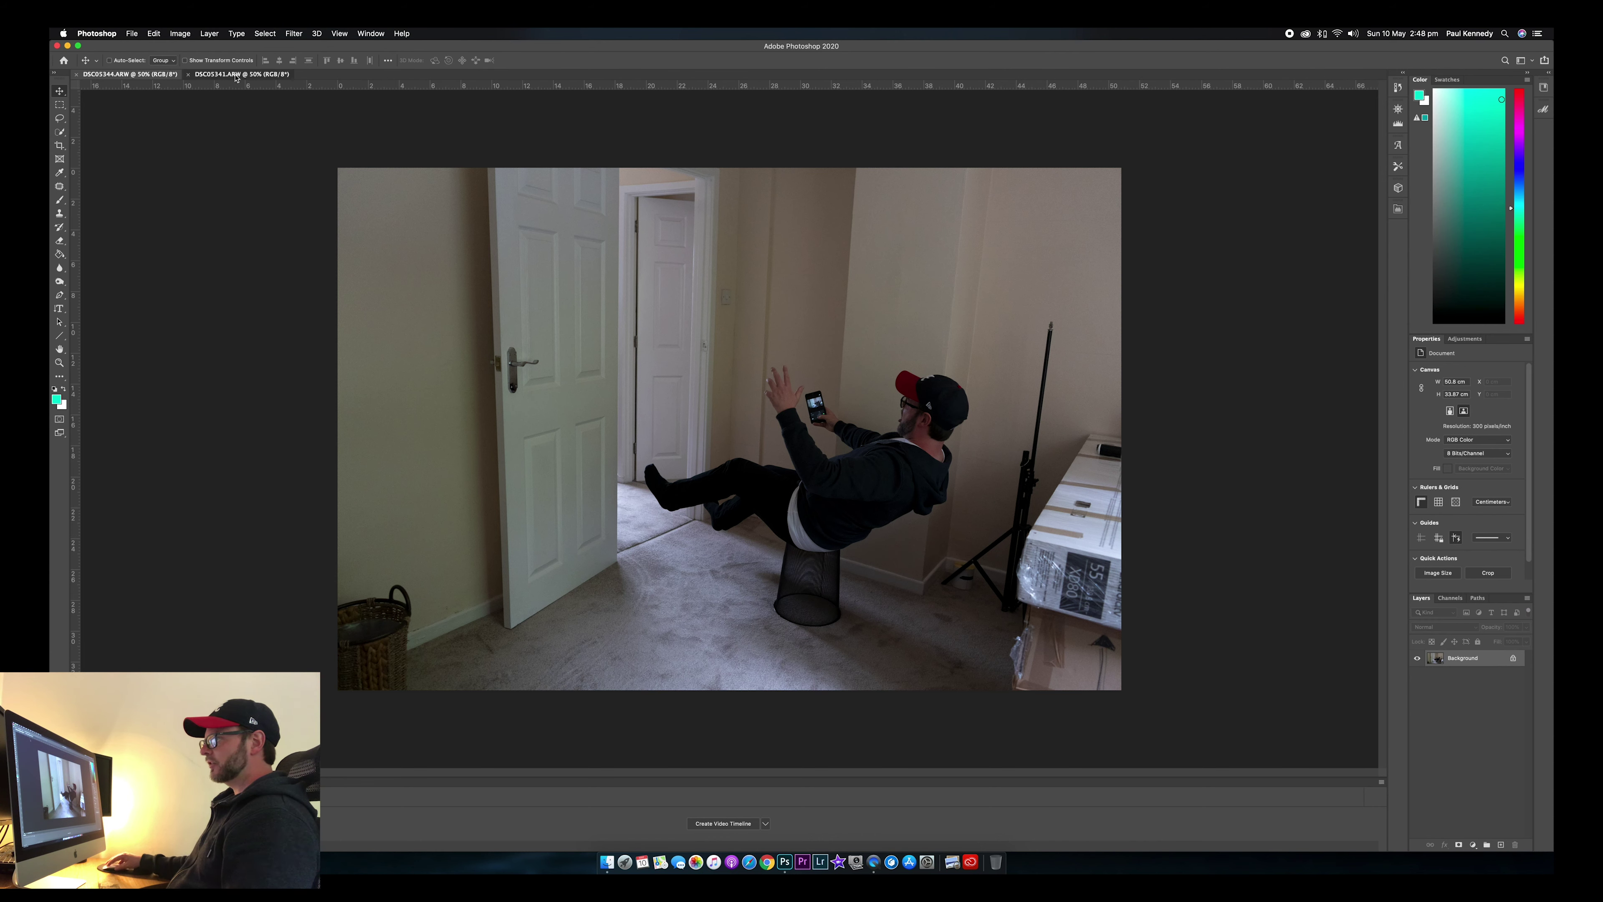
# Drag photo DSC05344 onto DSC05341 as Layer 1 and align it to the canvas.
pyautogui.hotkey('ctrl', 'Tab')
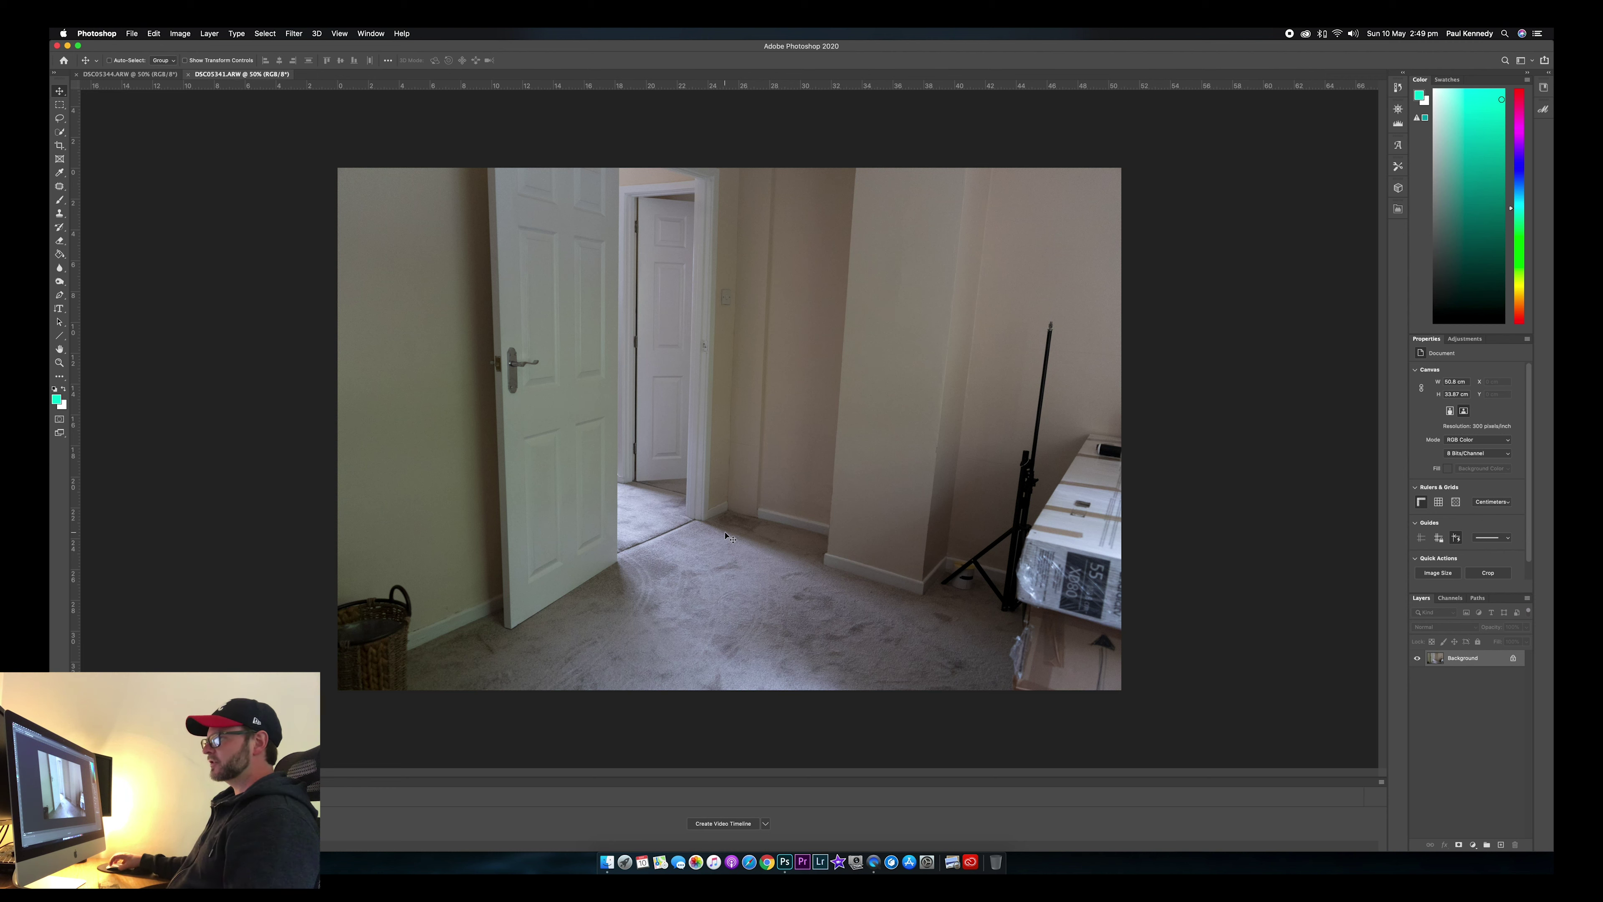
pyautogui.click(144, 74)
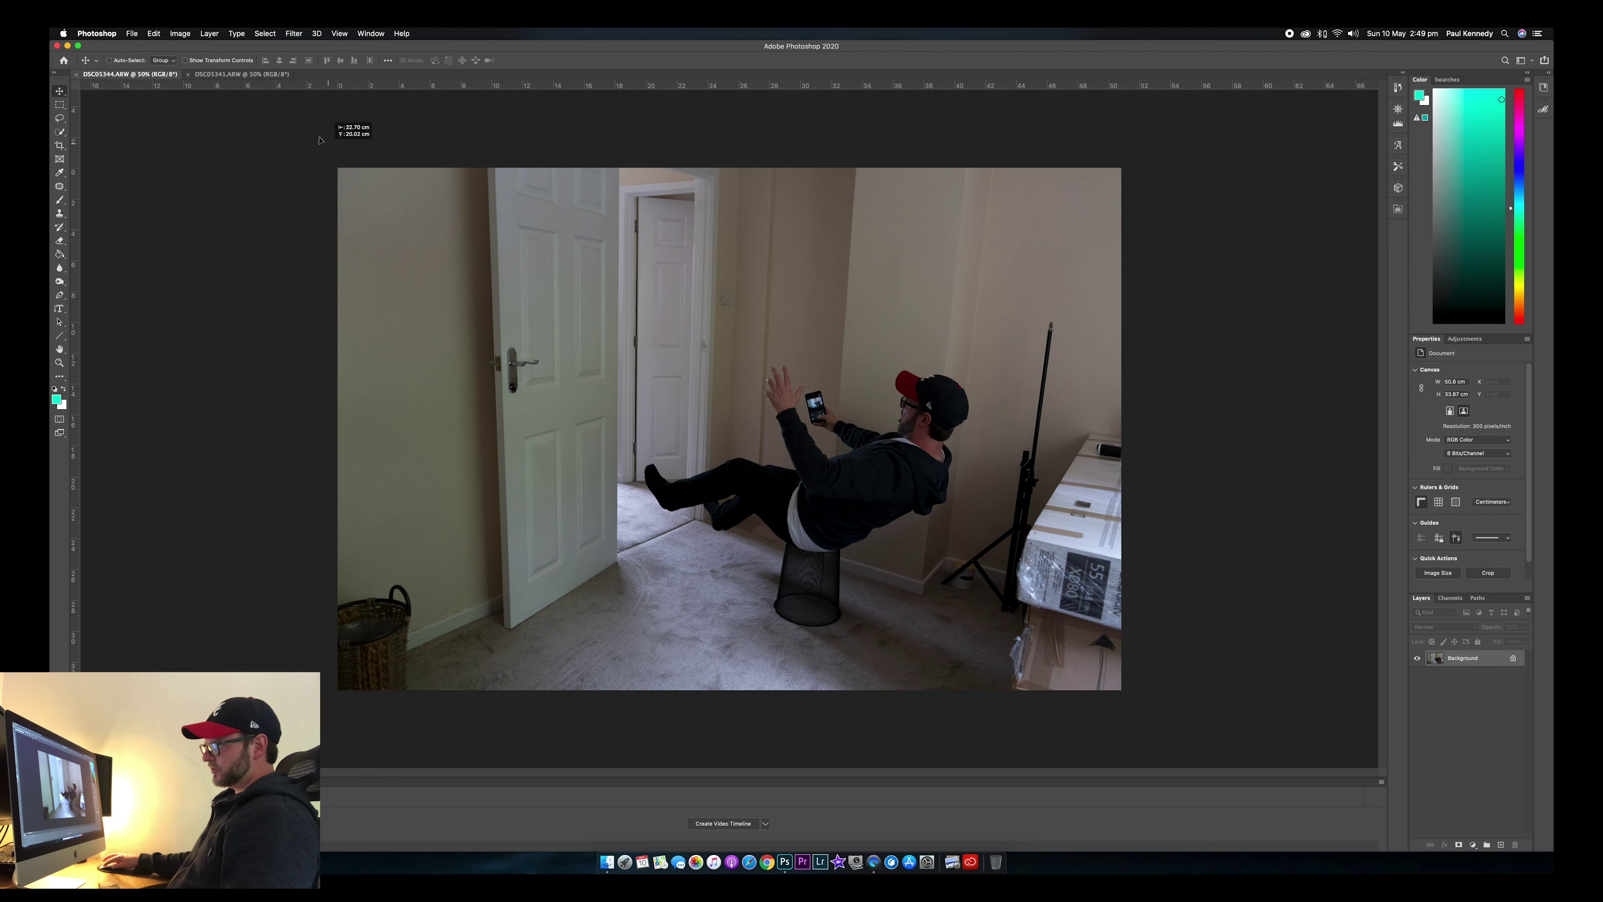
pyautogui.click(250, 74)
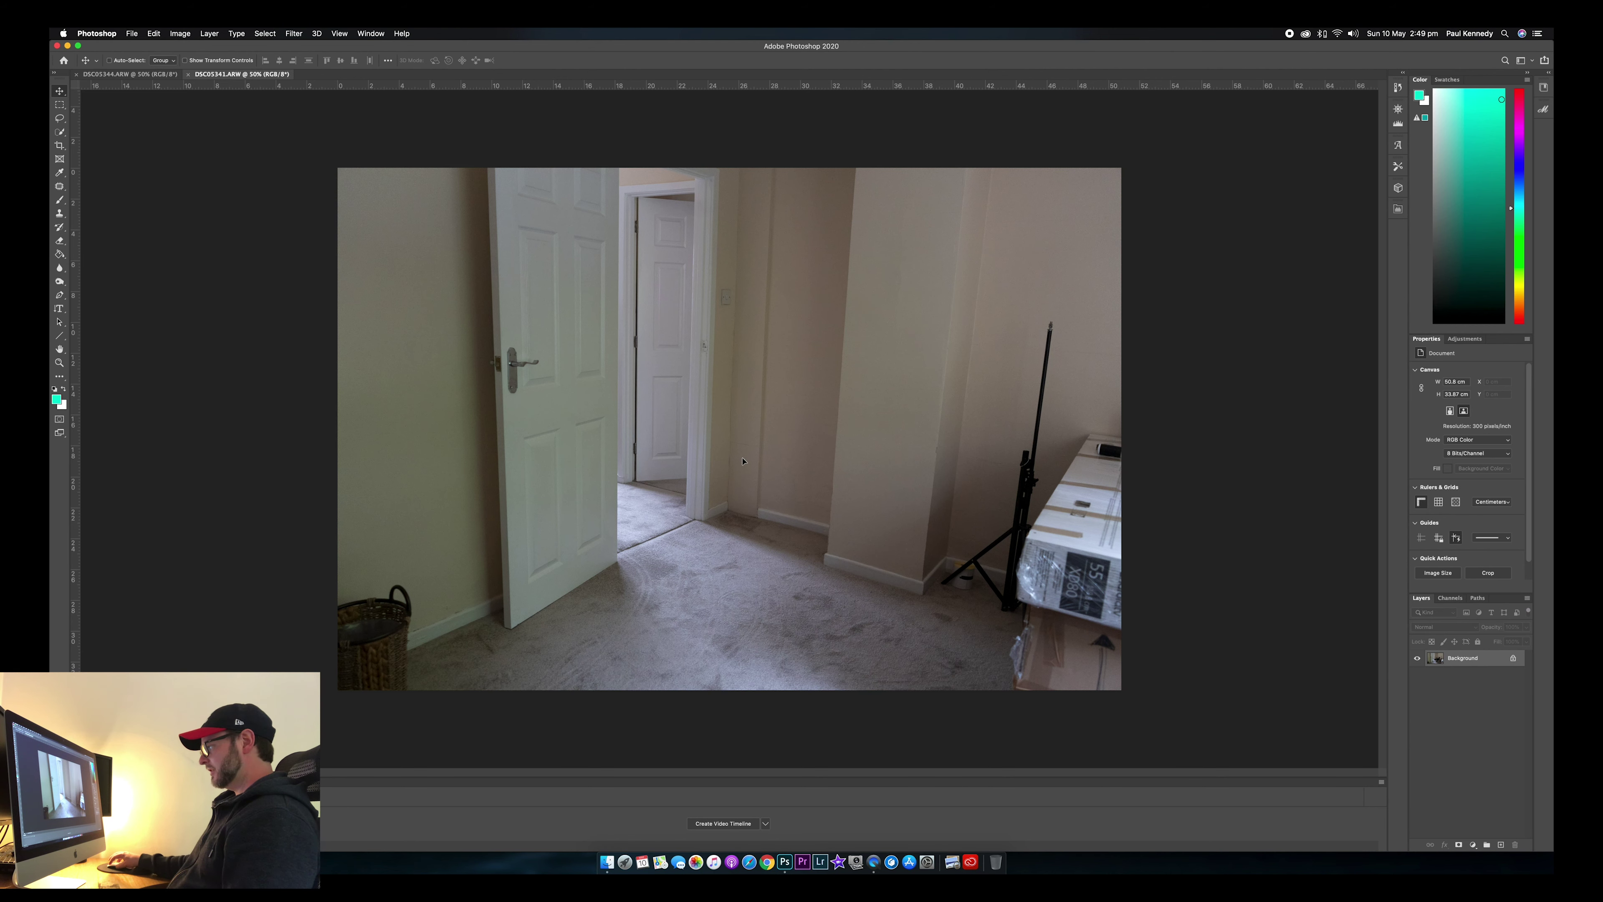
pyautogui.moveTo(743, 461); pyautogui.dragTo(742, 461)
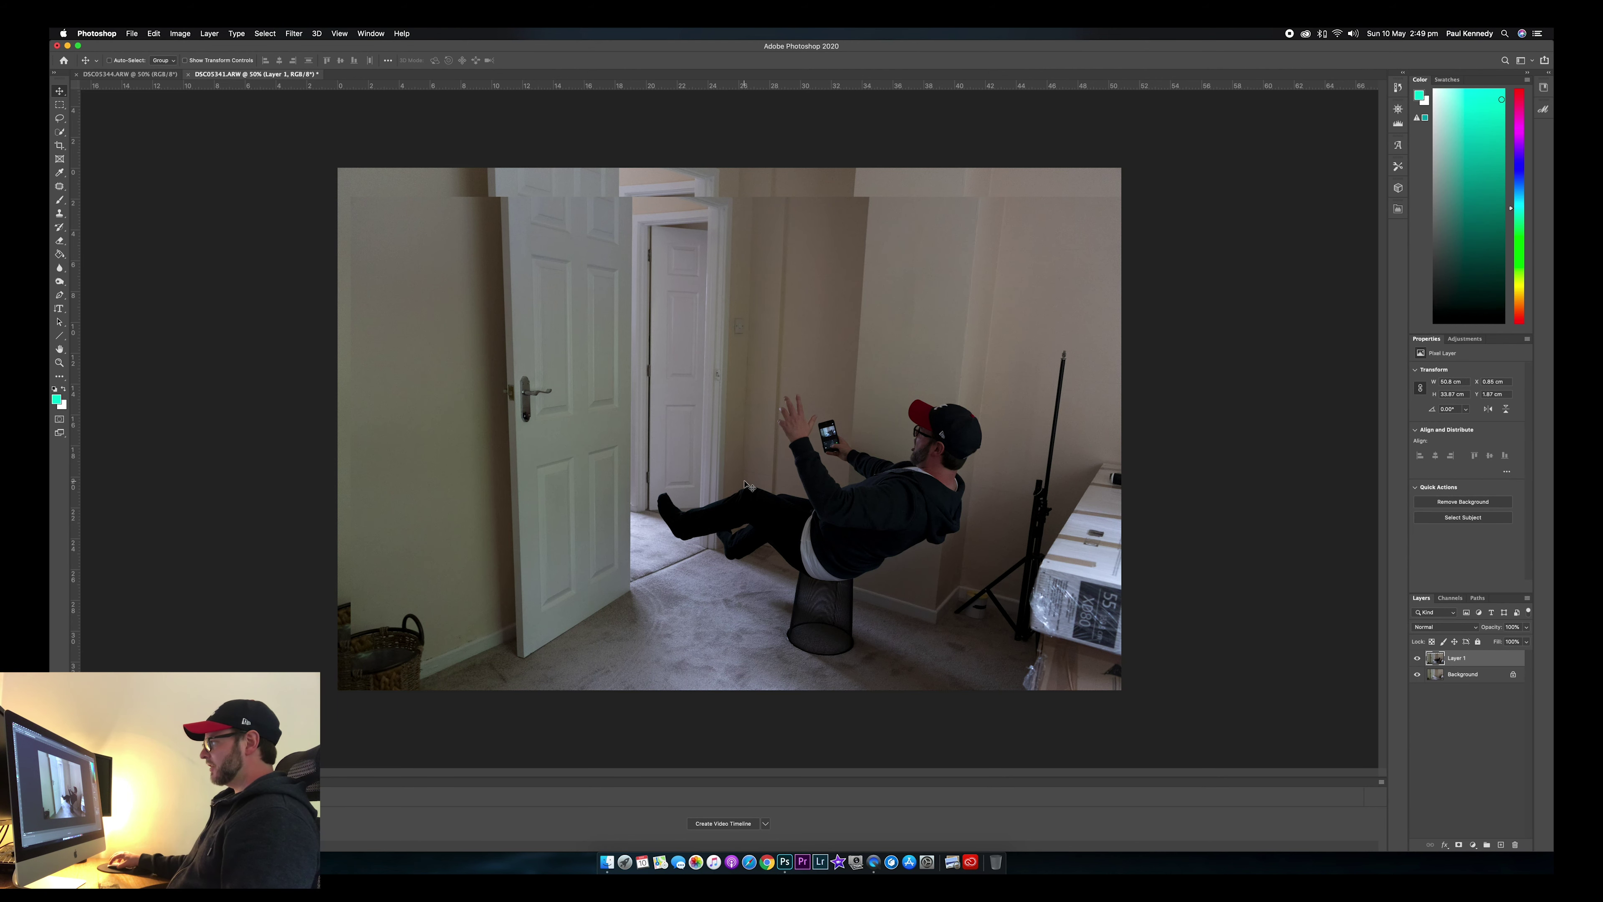
pyautogui.moveTo(731, 479); pyautogui.dragTo(731, 457)
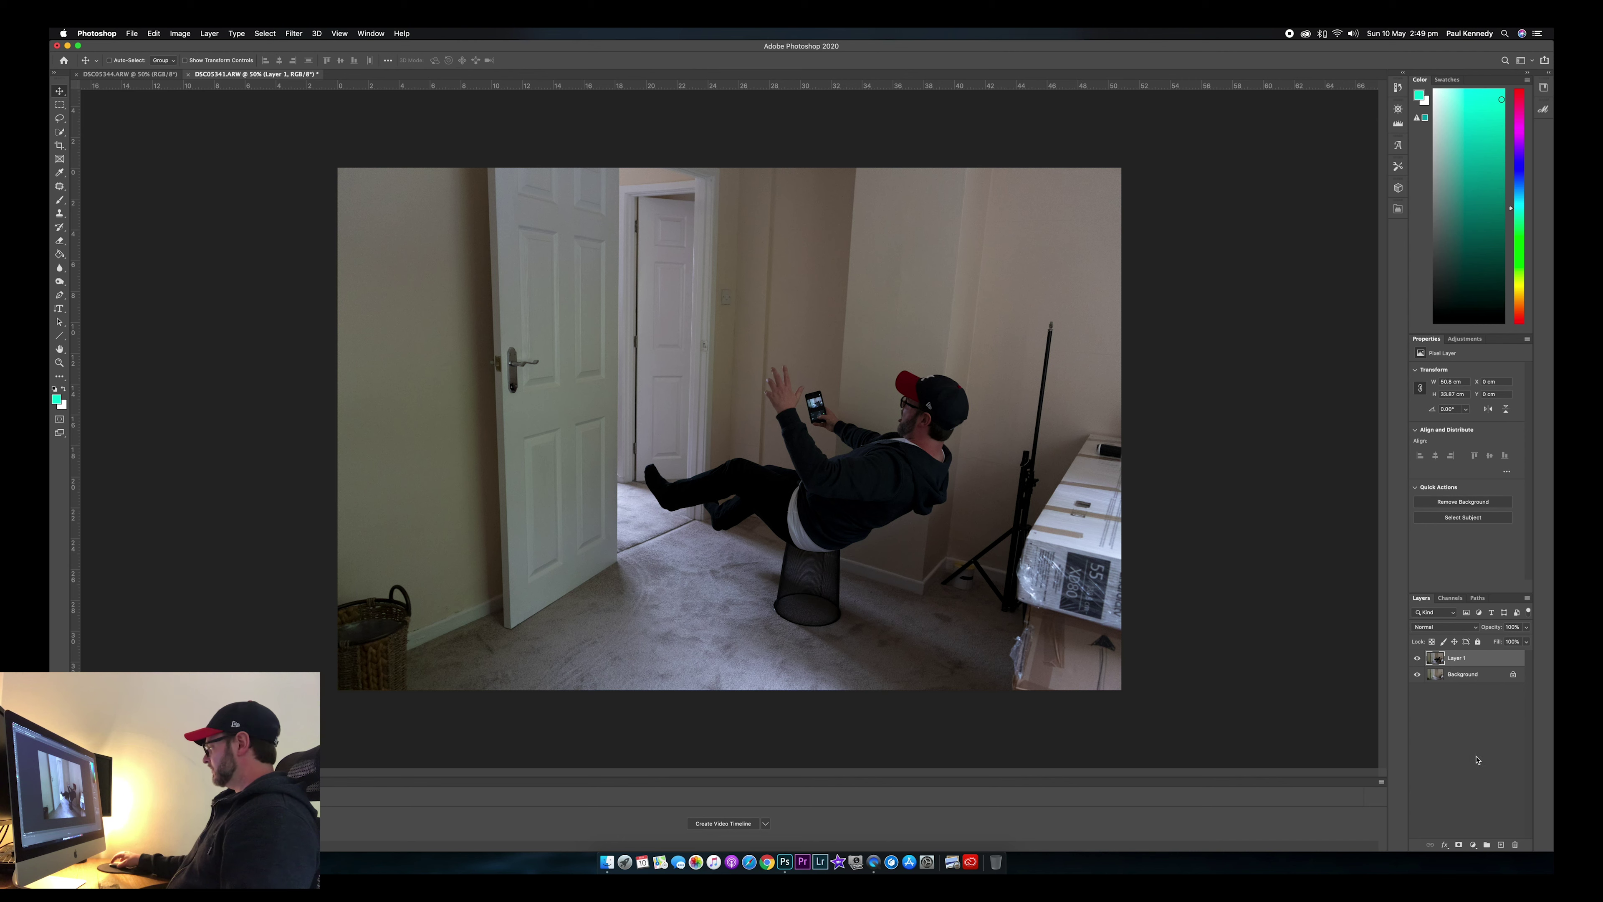
# Toggle Layer 1's visibility repeatedly to check its alignment against the empty room.
pyautogui.click(1418, 658)
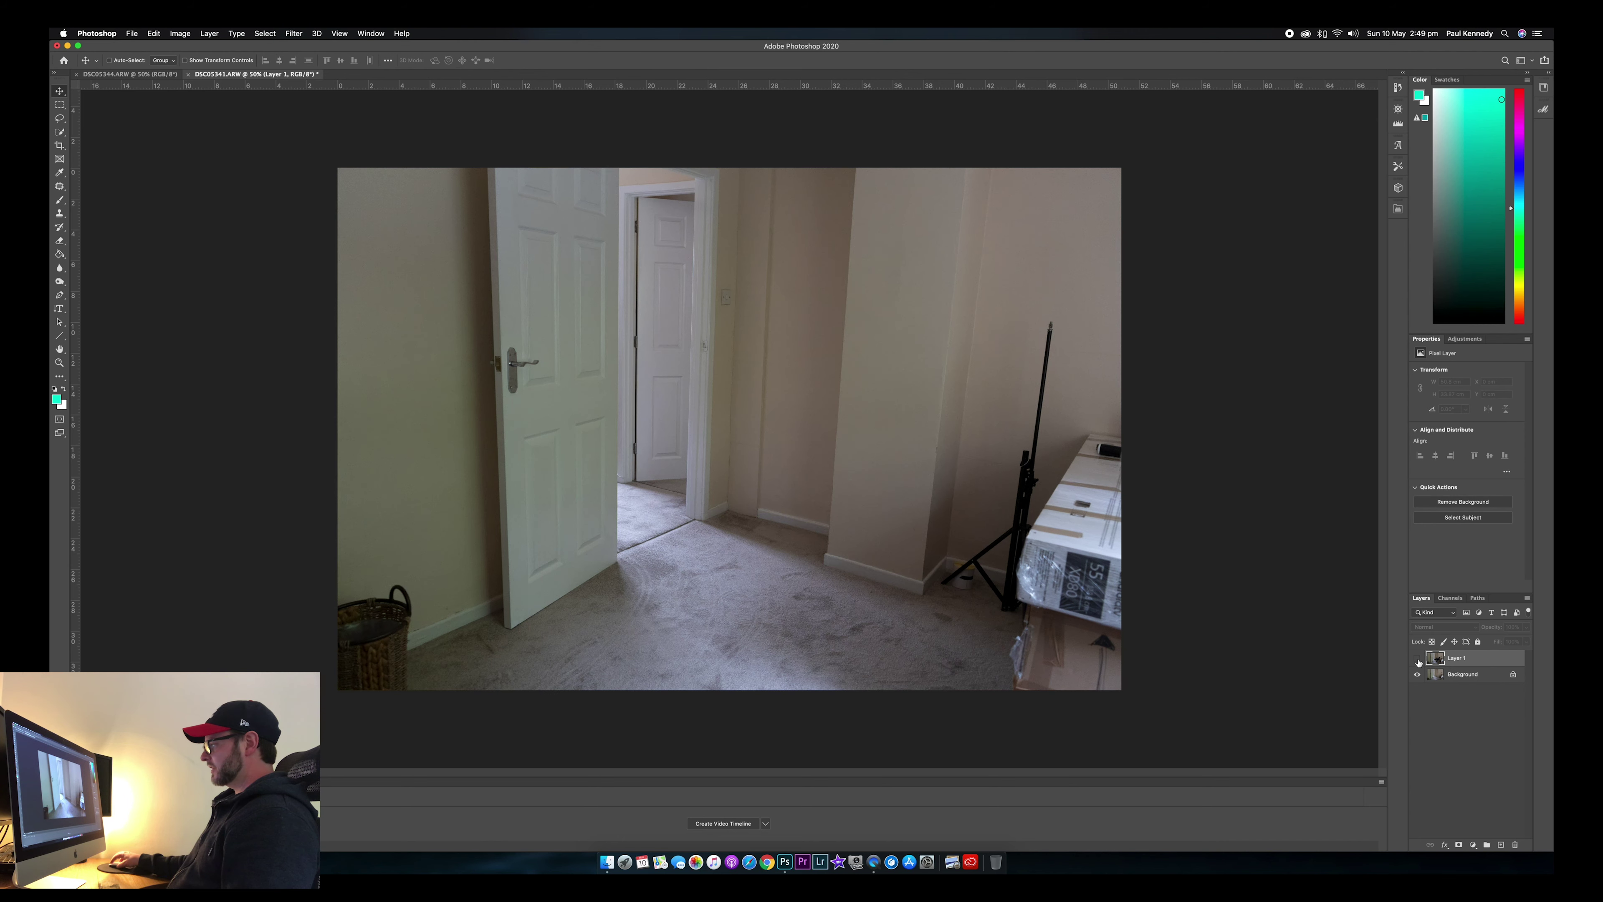
pyautogui.click(1418, 658)
pyautogui.click(1418, 659)
pyautogui.click(1418, 659)
pyautogui.click(1418, 659)
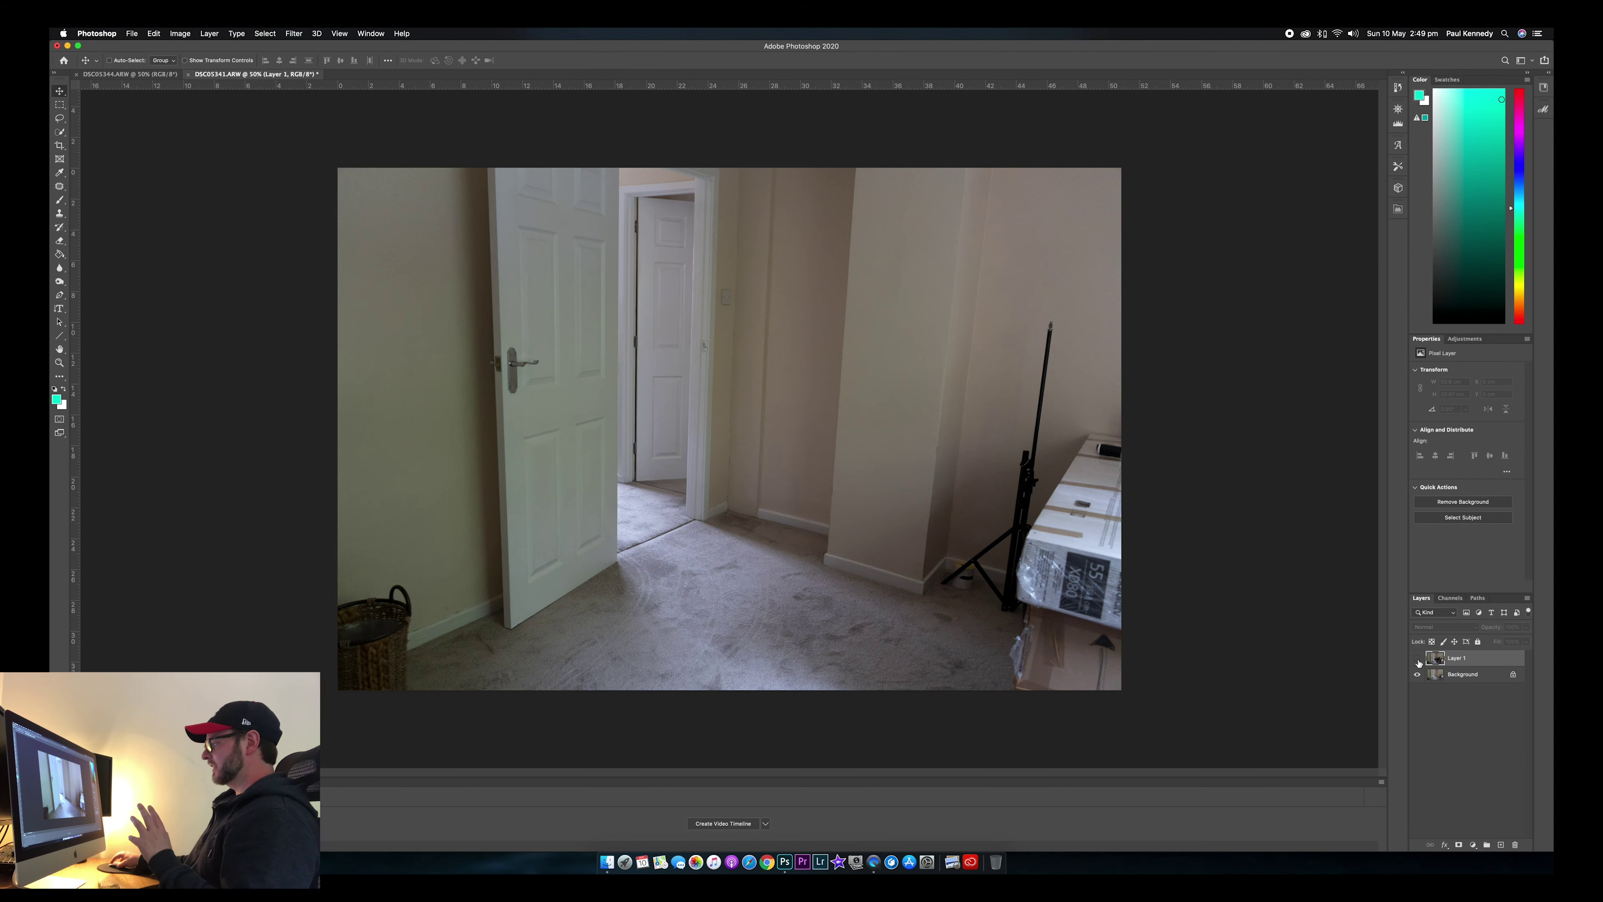
pyautogui.click(1418, 659)
pyautogui.click(1418, 659)
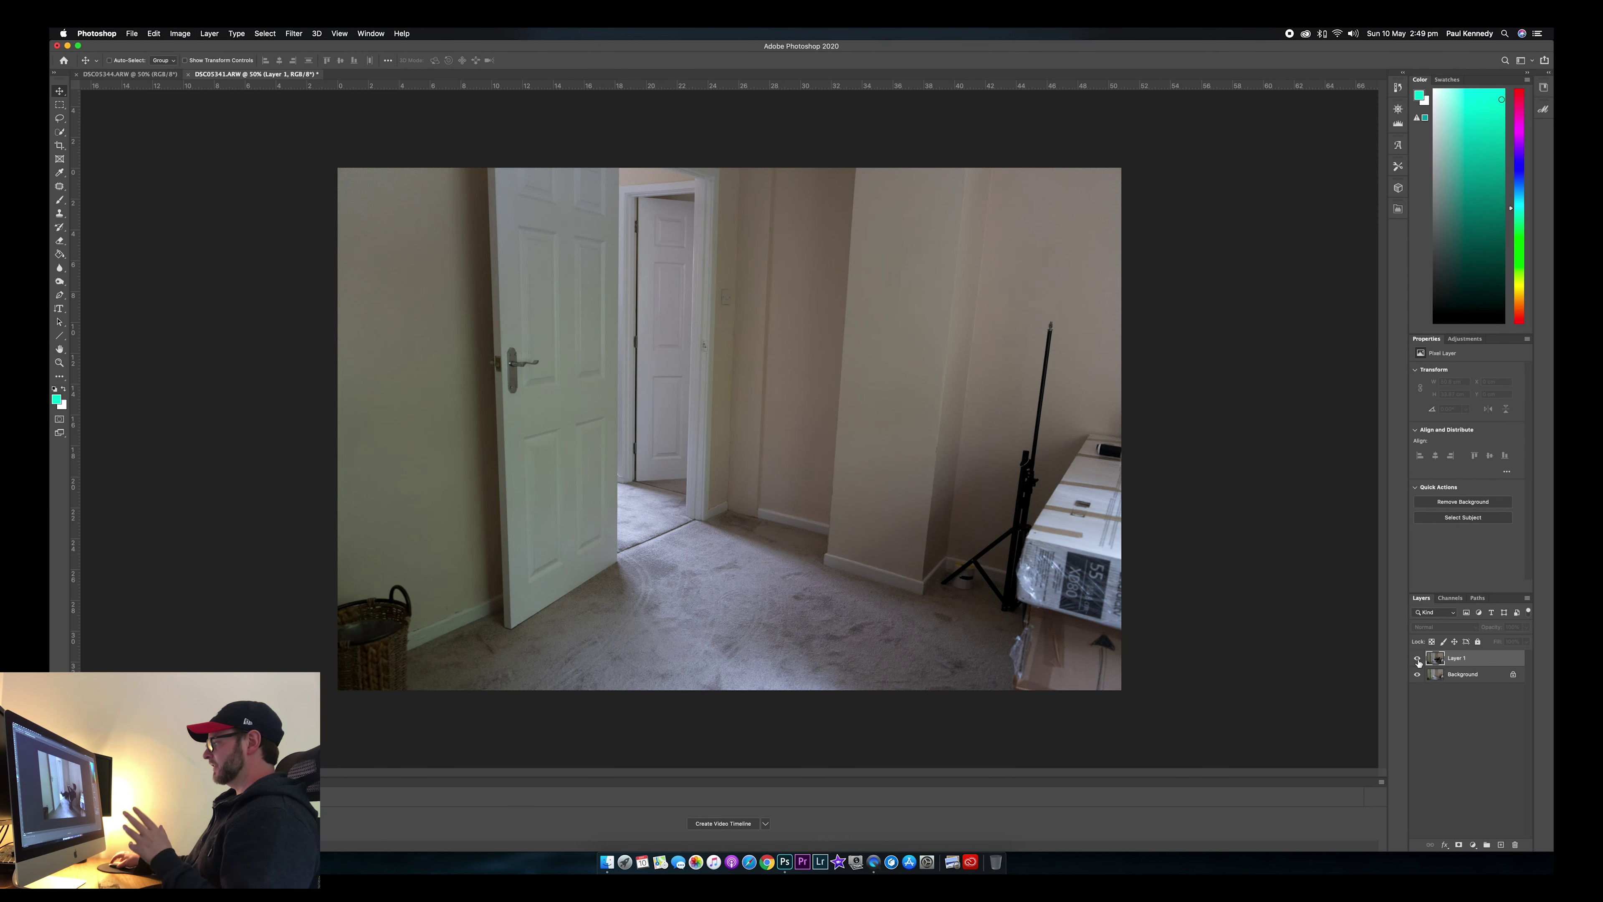
pyautogui.click(1418, 659)
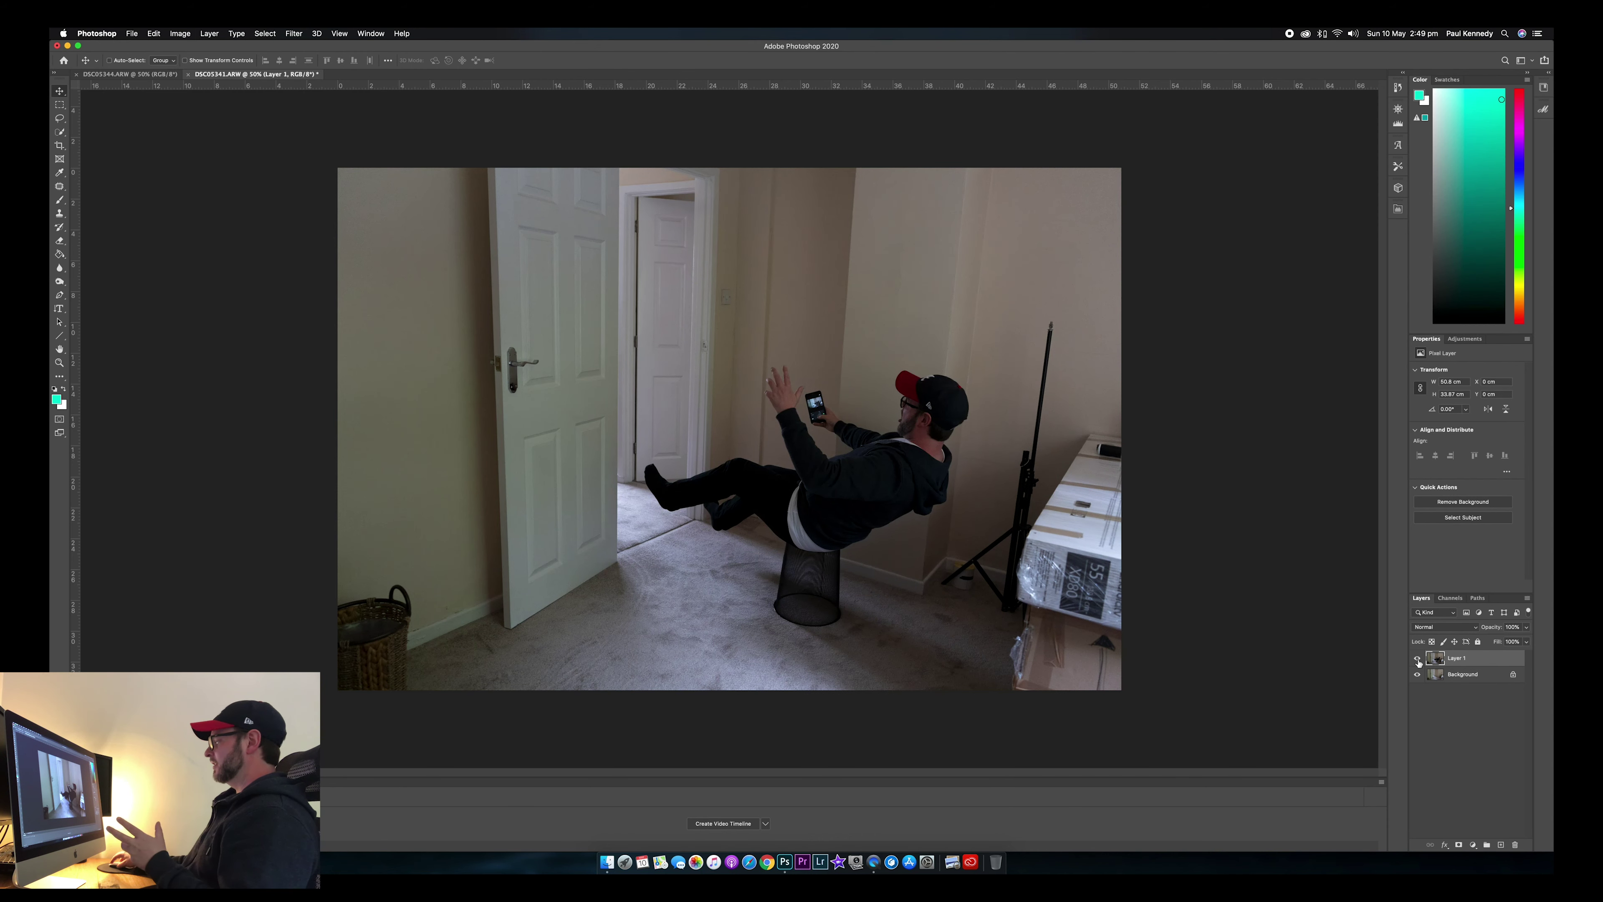
# Select Subject with Quick Selection, then refine around the fingertips and hand–phone gap at 300%.
pyautogui.click(60, 133)
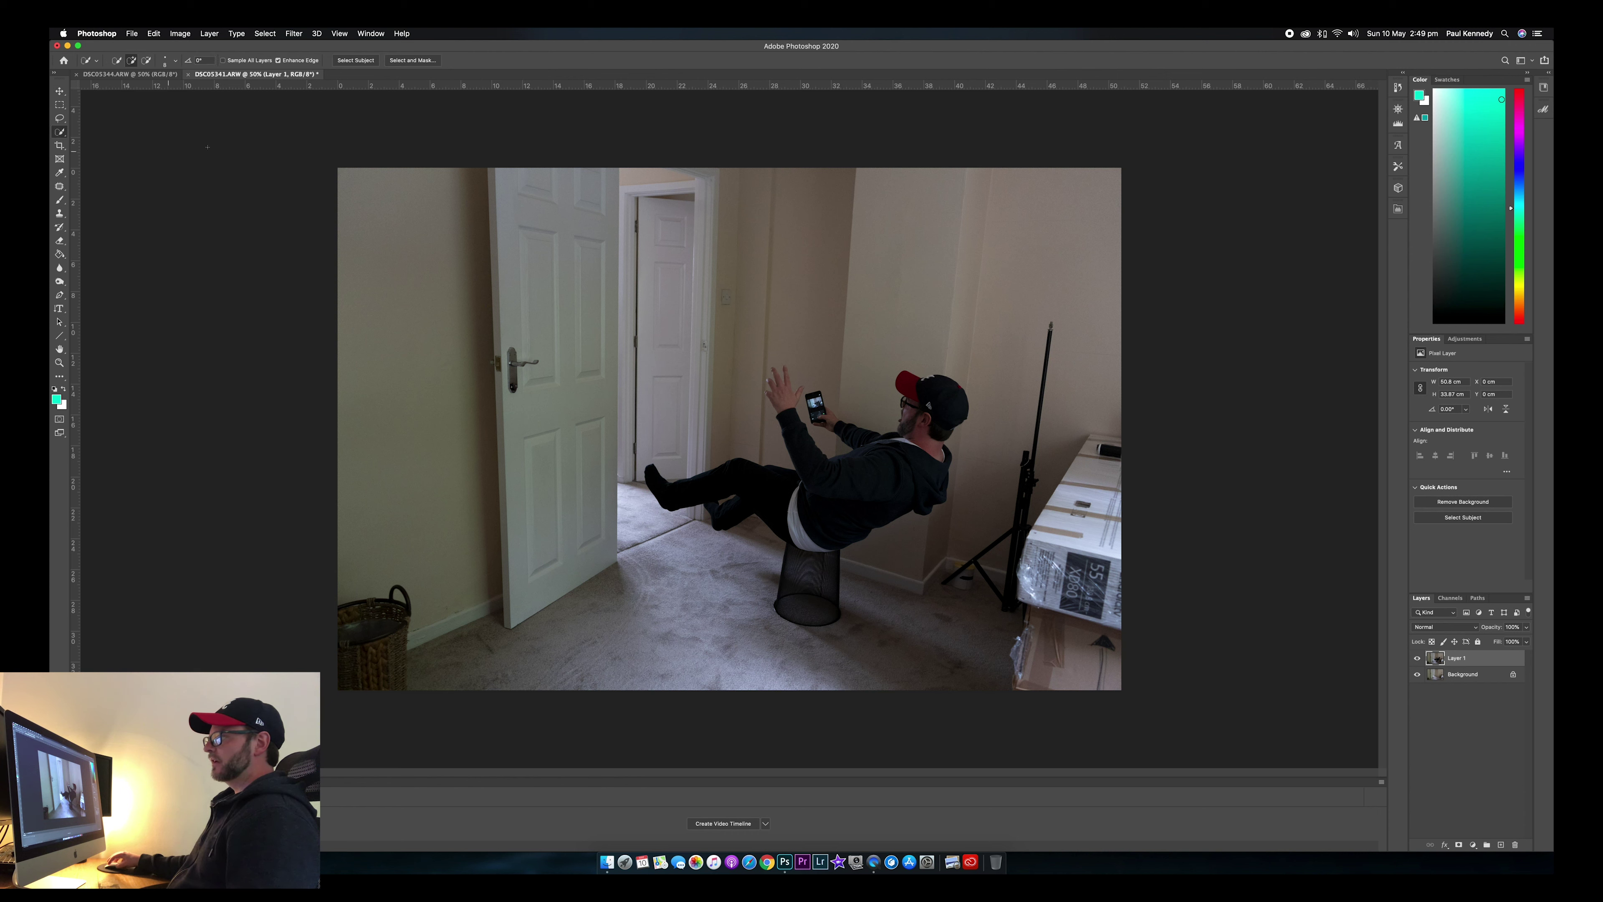
pyautogui.click(356, 61)
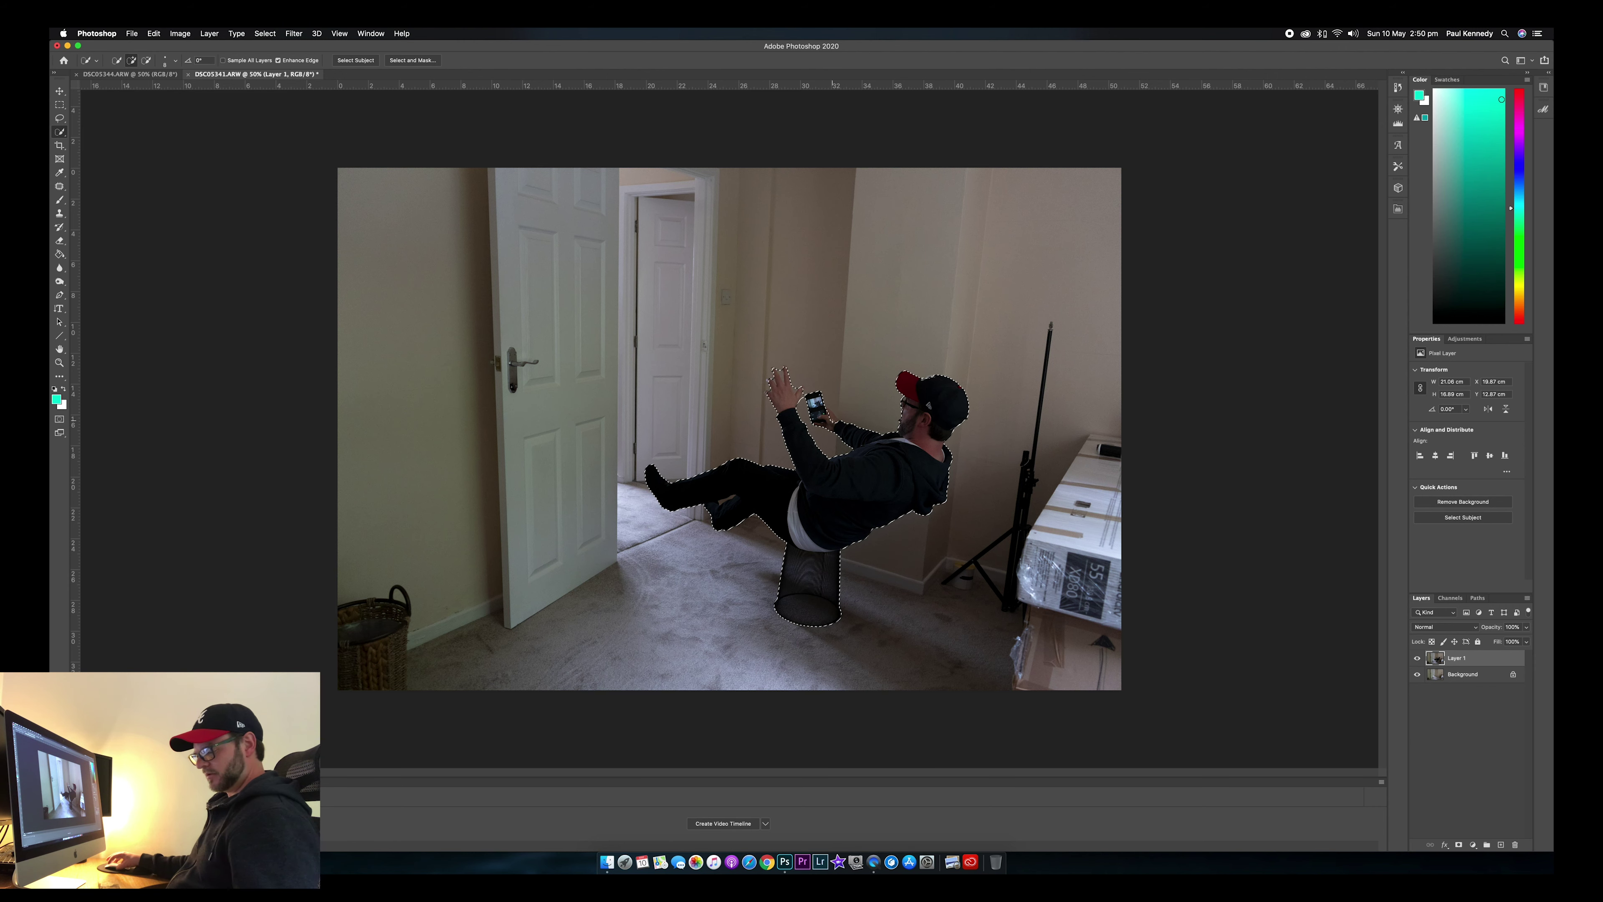
pyautogui.press('super+plus')
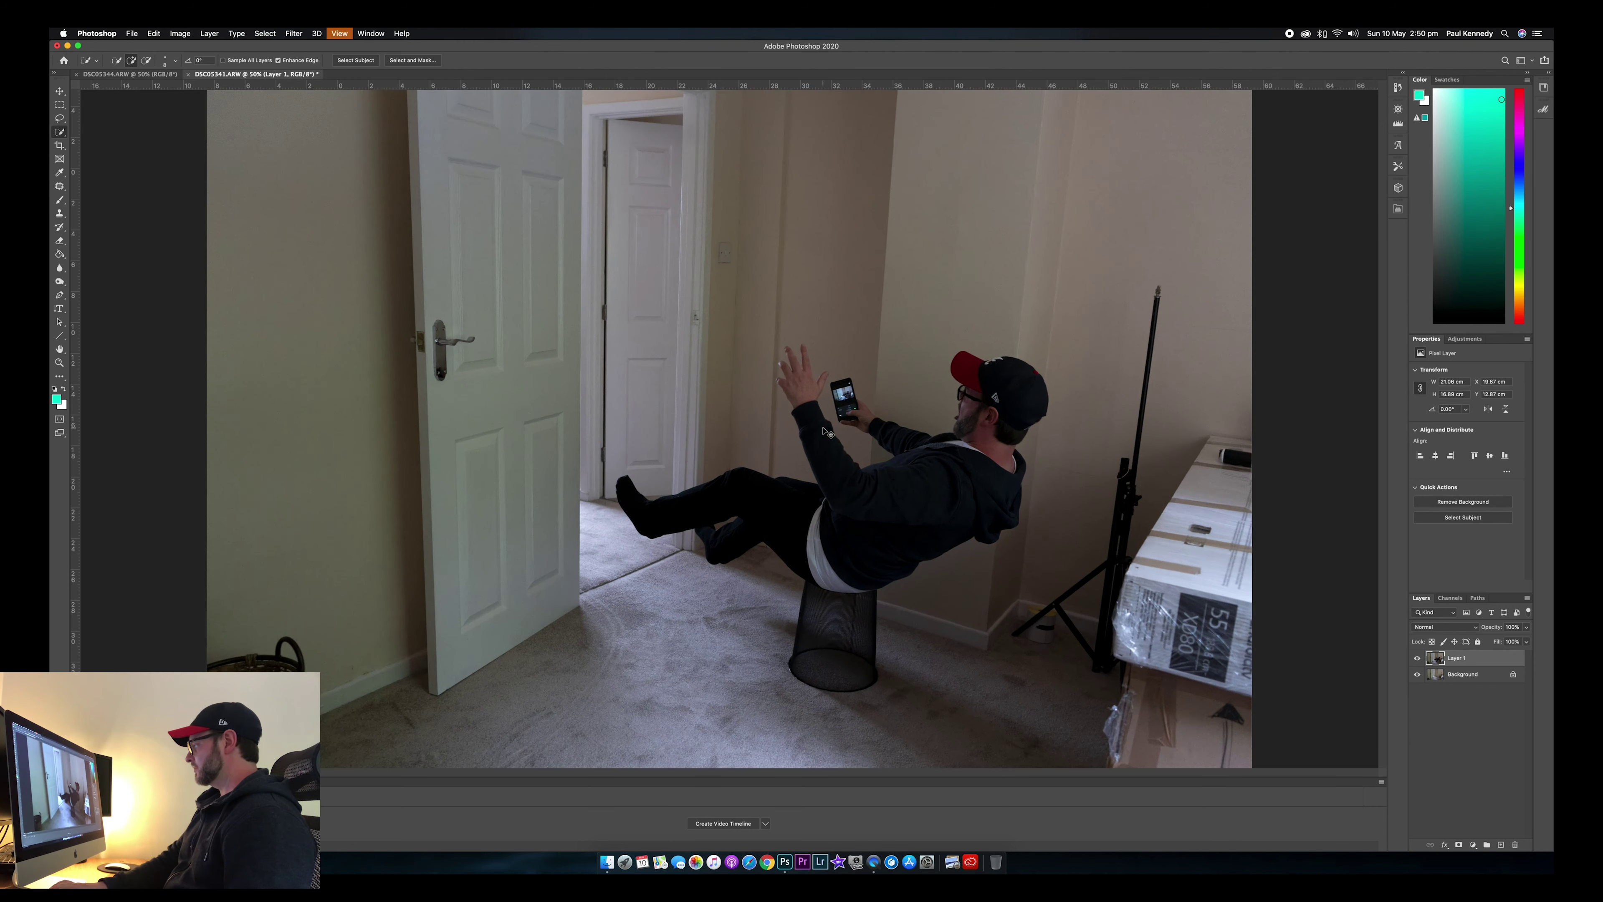
pyautogui.press('super+plus')
pyautogui.press('super+plus')
pyautogui.press('super+plus')
pyautogui.press('super+plus')
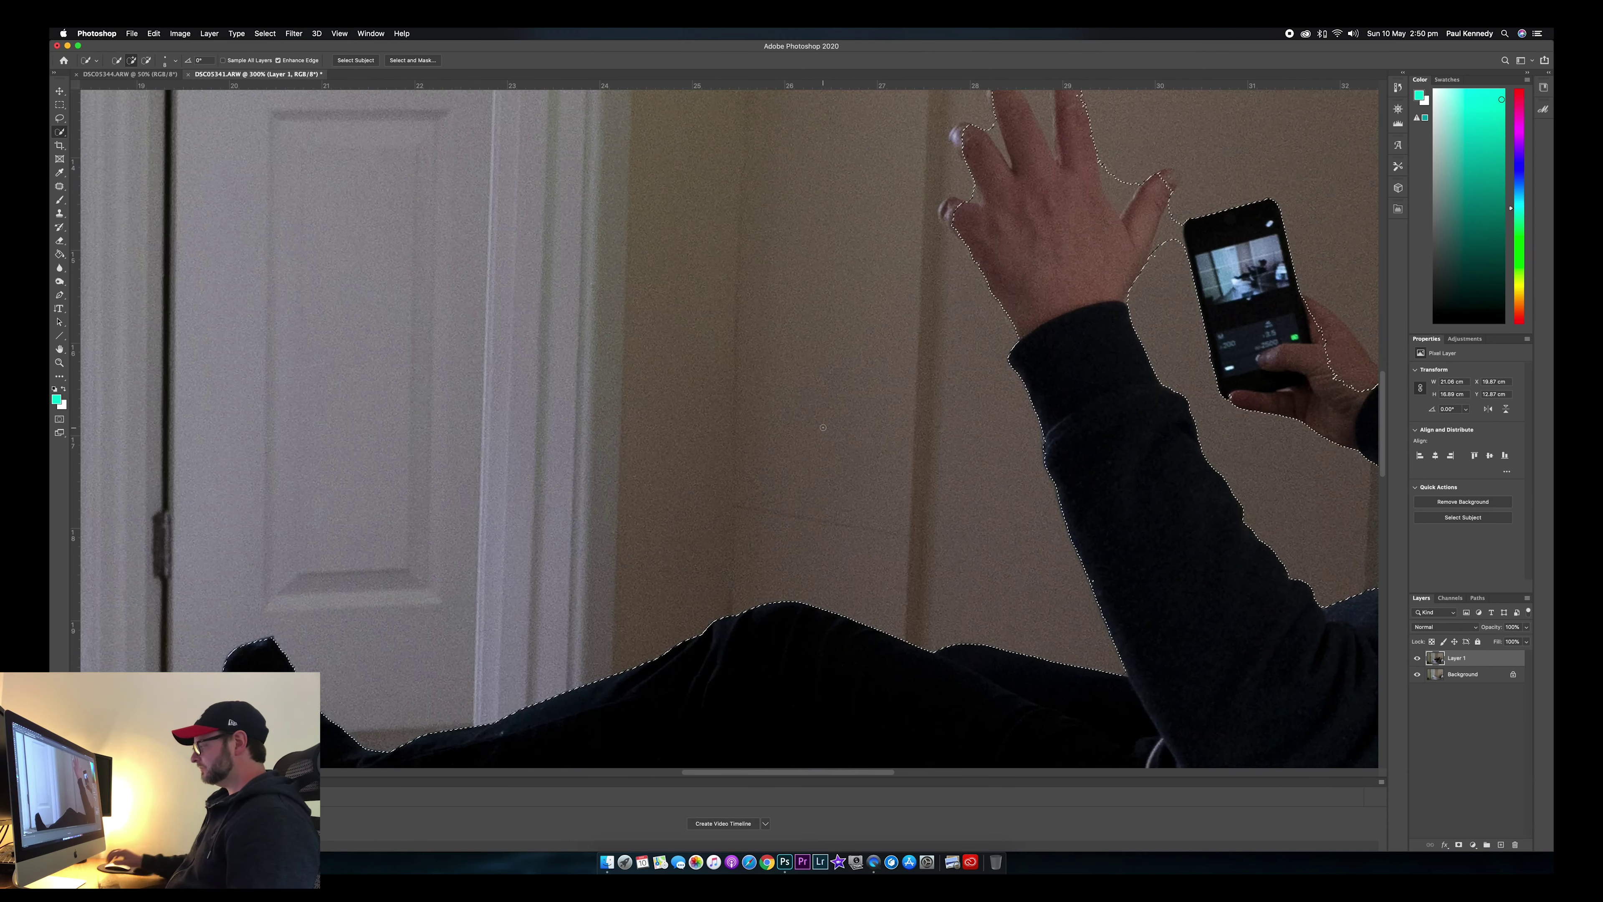
pyautogui.hscroll(5, 823, 428)
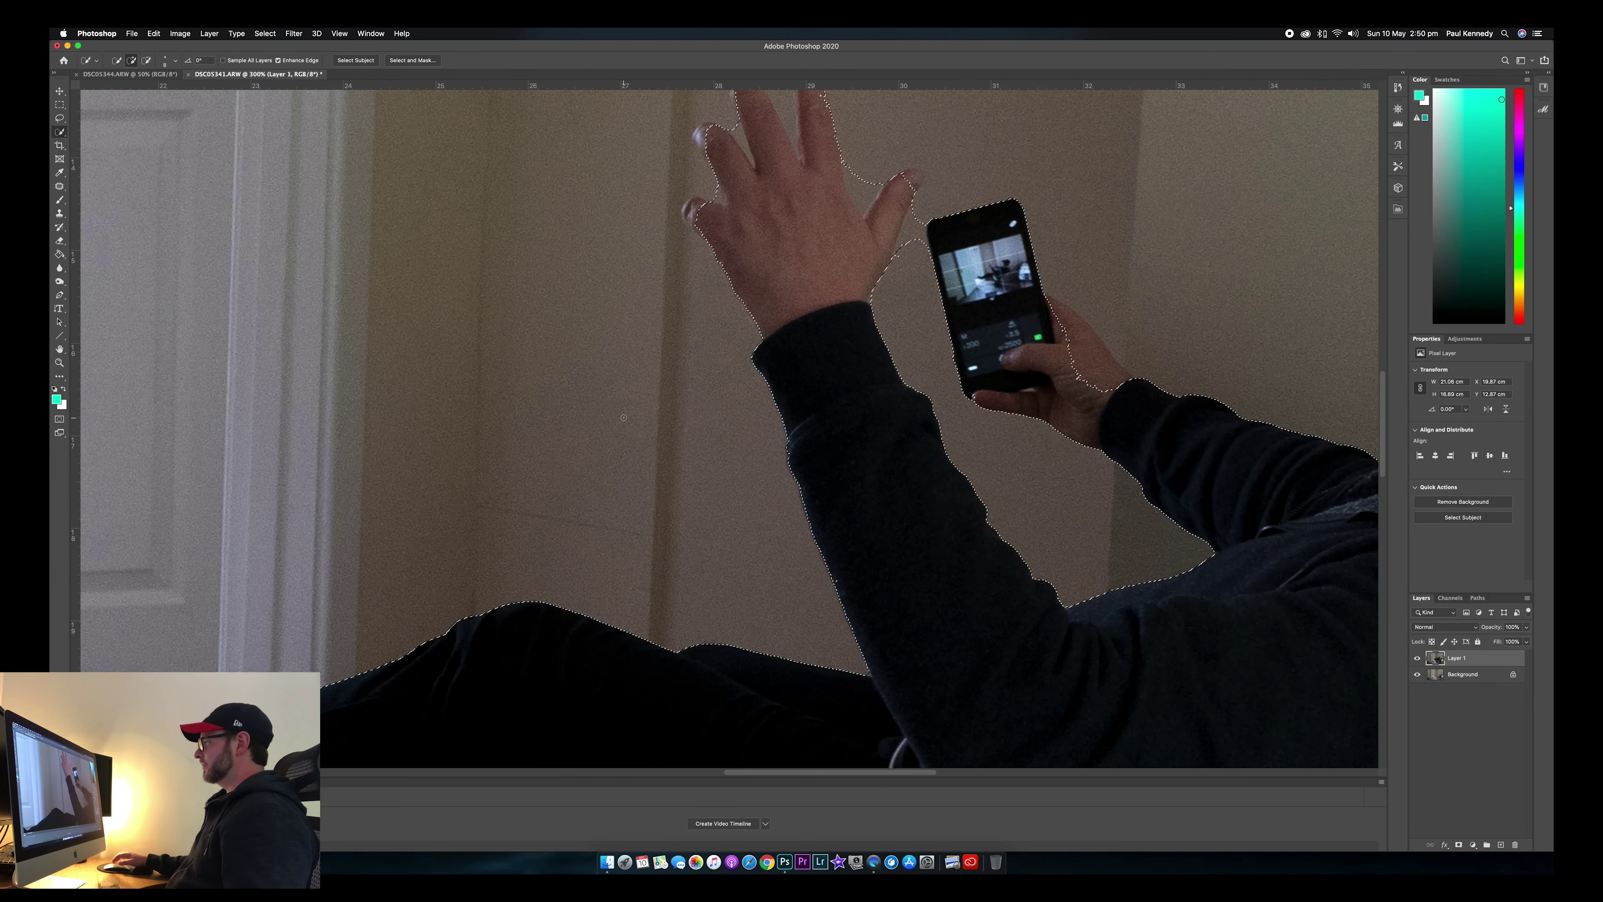
pyautogui.scroll(3, 1105, 443)
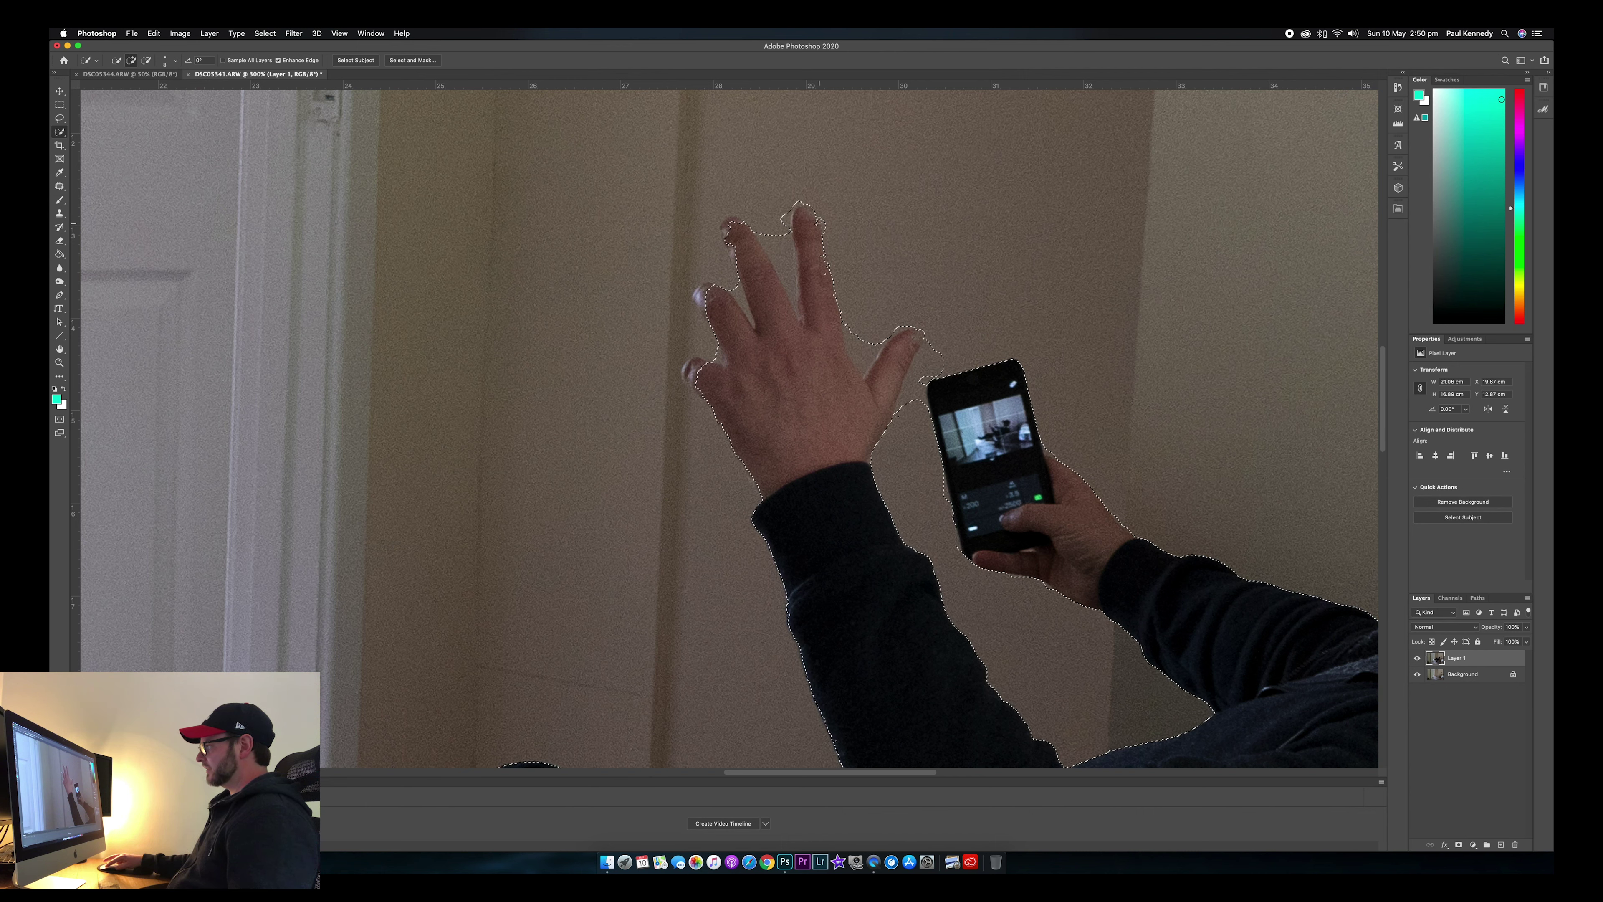
pyautogui.moveTo(755, 218)
pyautogui.mouseDown()
pyautogui.moveTo(734, 221)
pyautogui.moveTo(736, 261)
pyautogui.mouseUp()
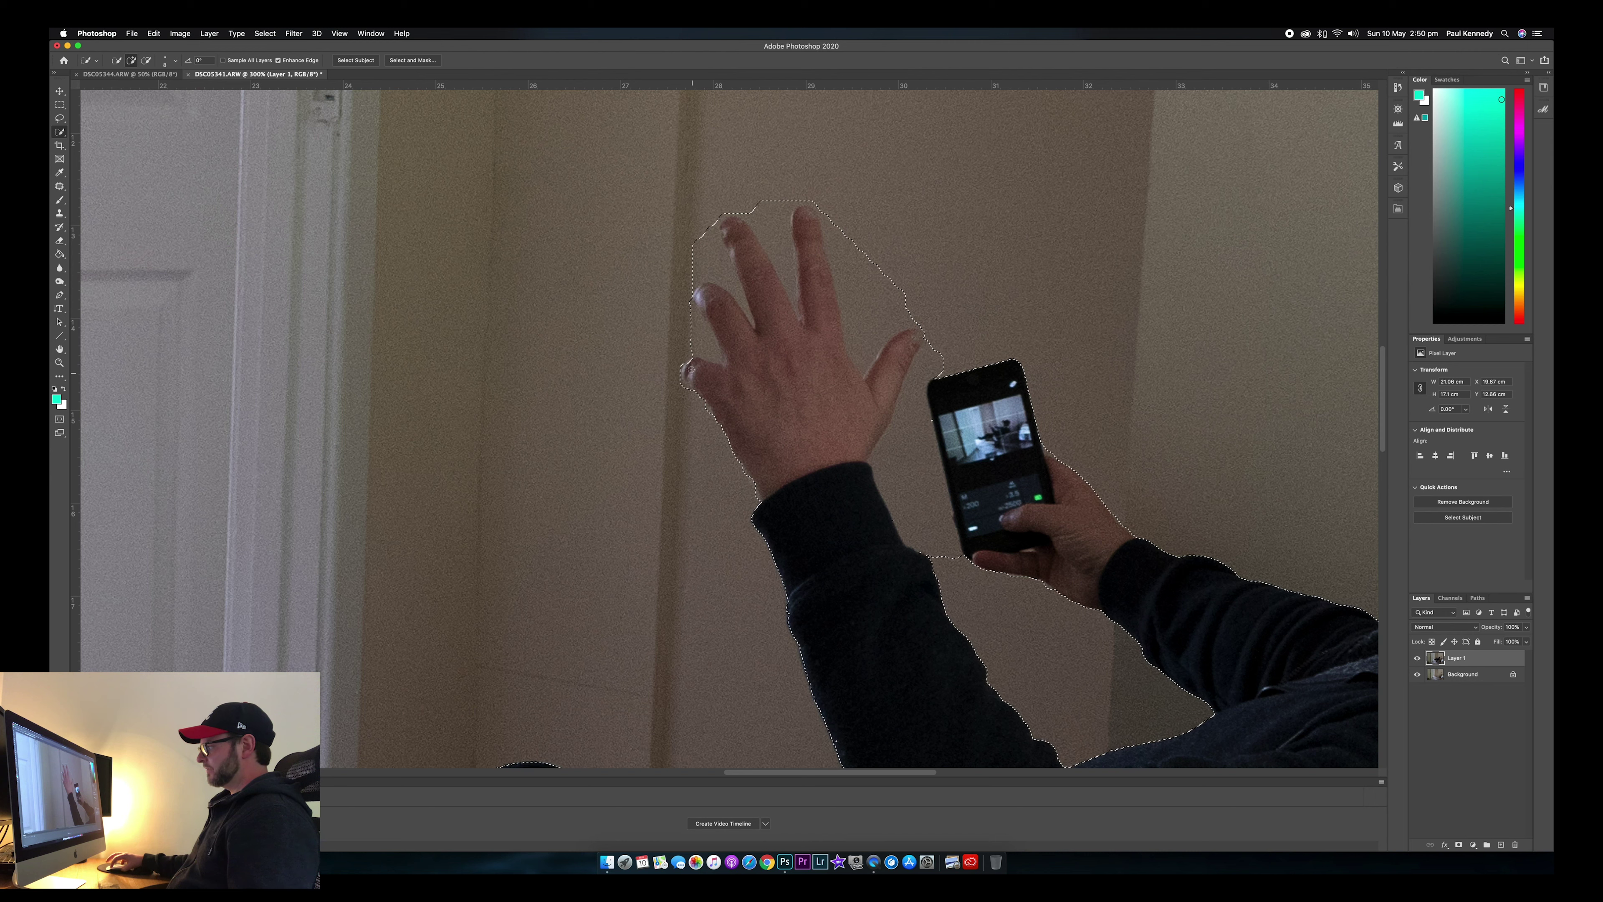
pyautogui.moveTo(806, 456); pyautogui.dragTo(876, 550)
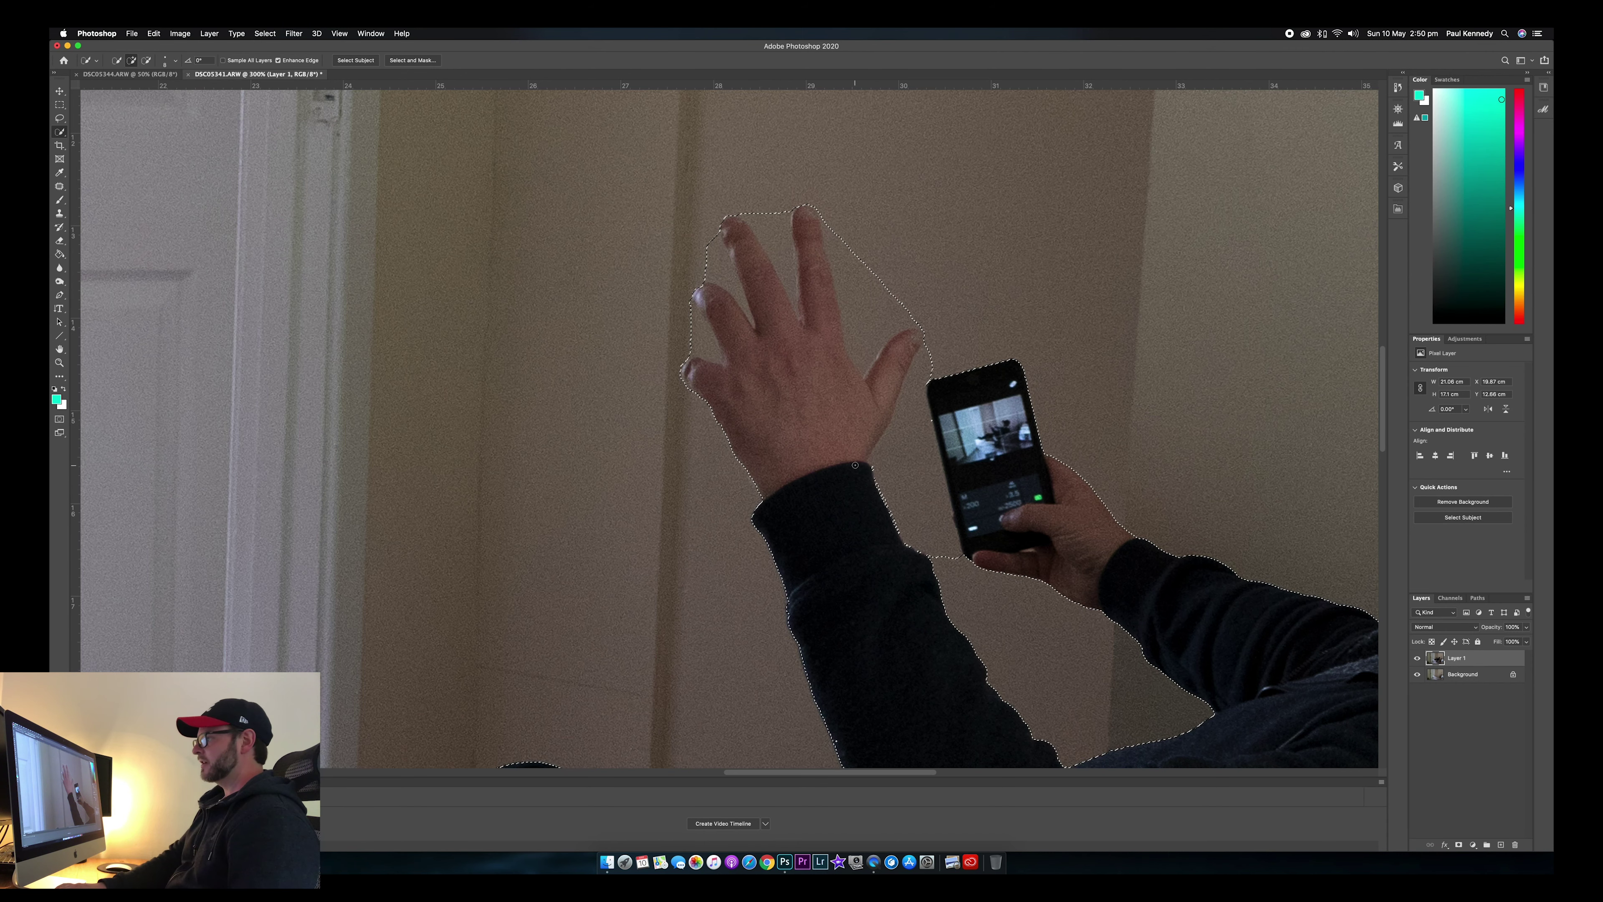
pyautogui.press('super+minus')
pyautogui.press('super+minus')
pyautogui.press('super+minus')
pyautogui.press('super+minus')
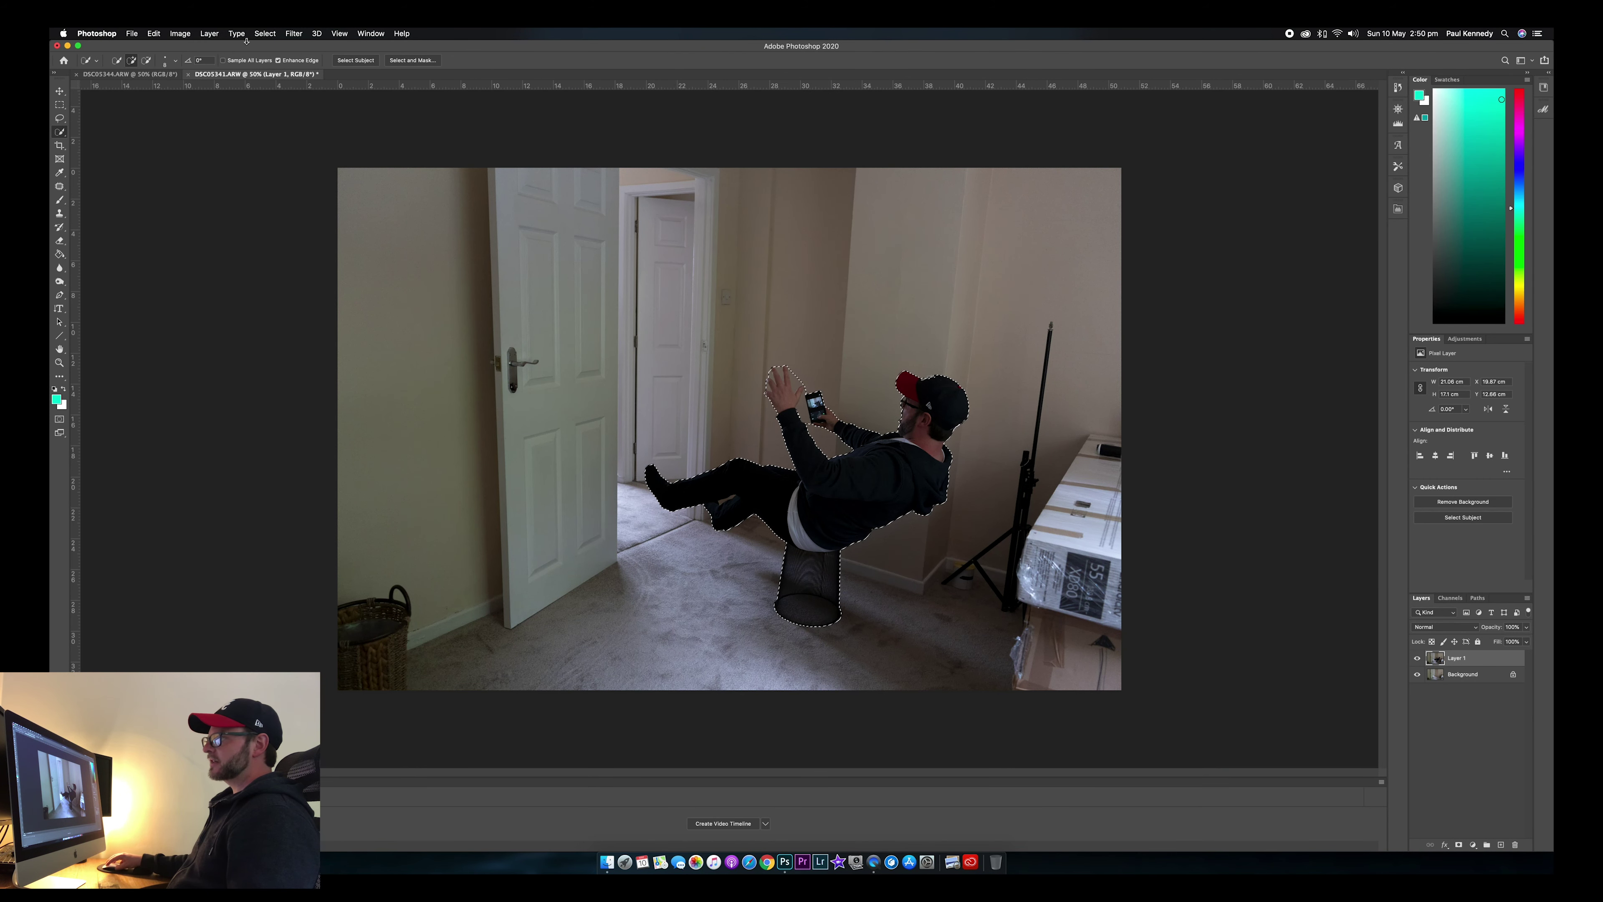
# Invert the selection, erase the wall and door from Layer 1 with a large eraser, then deselect.
pyautogui.click(264, 33)
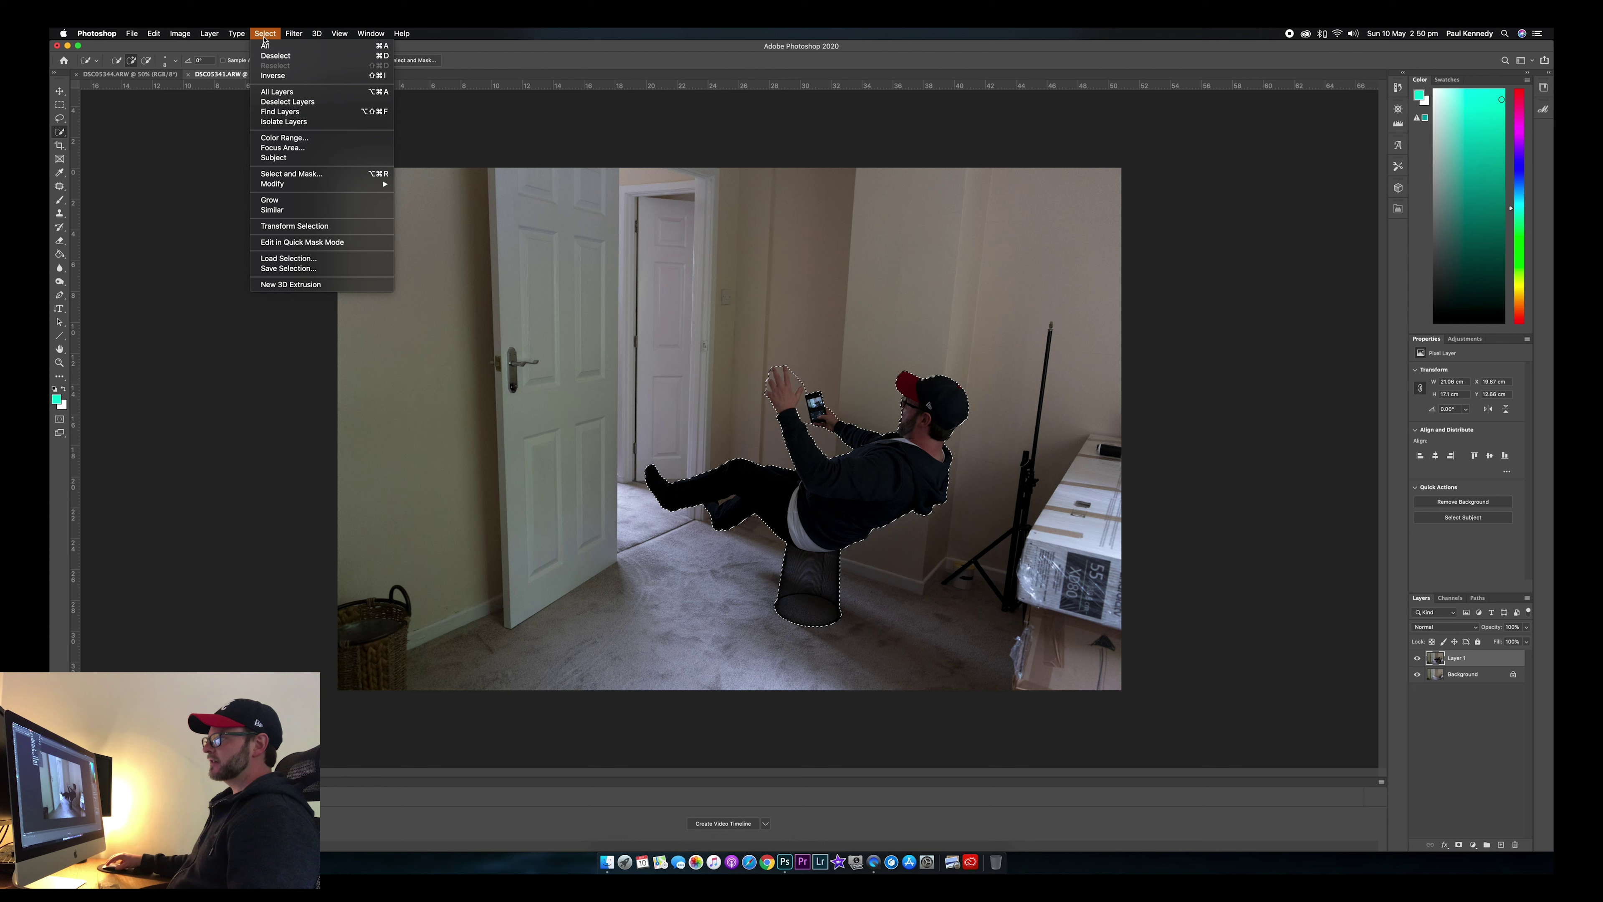
pyautogui.click(273, 76)
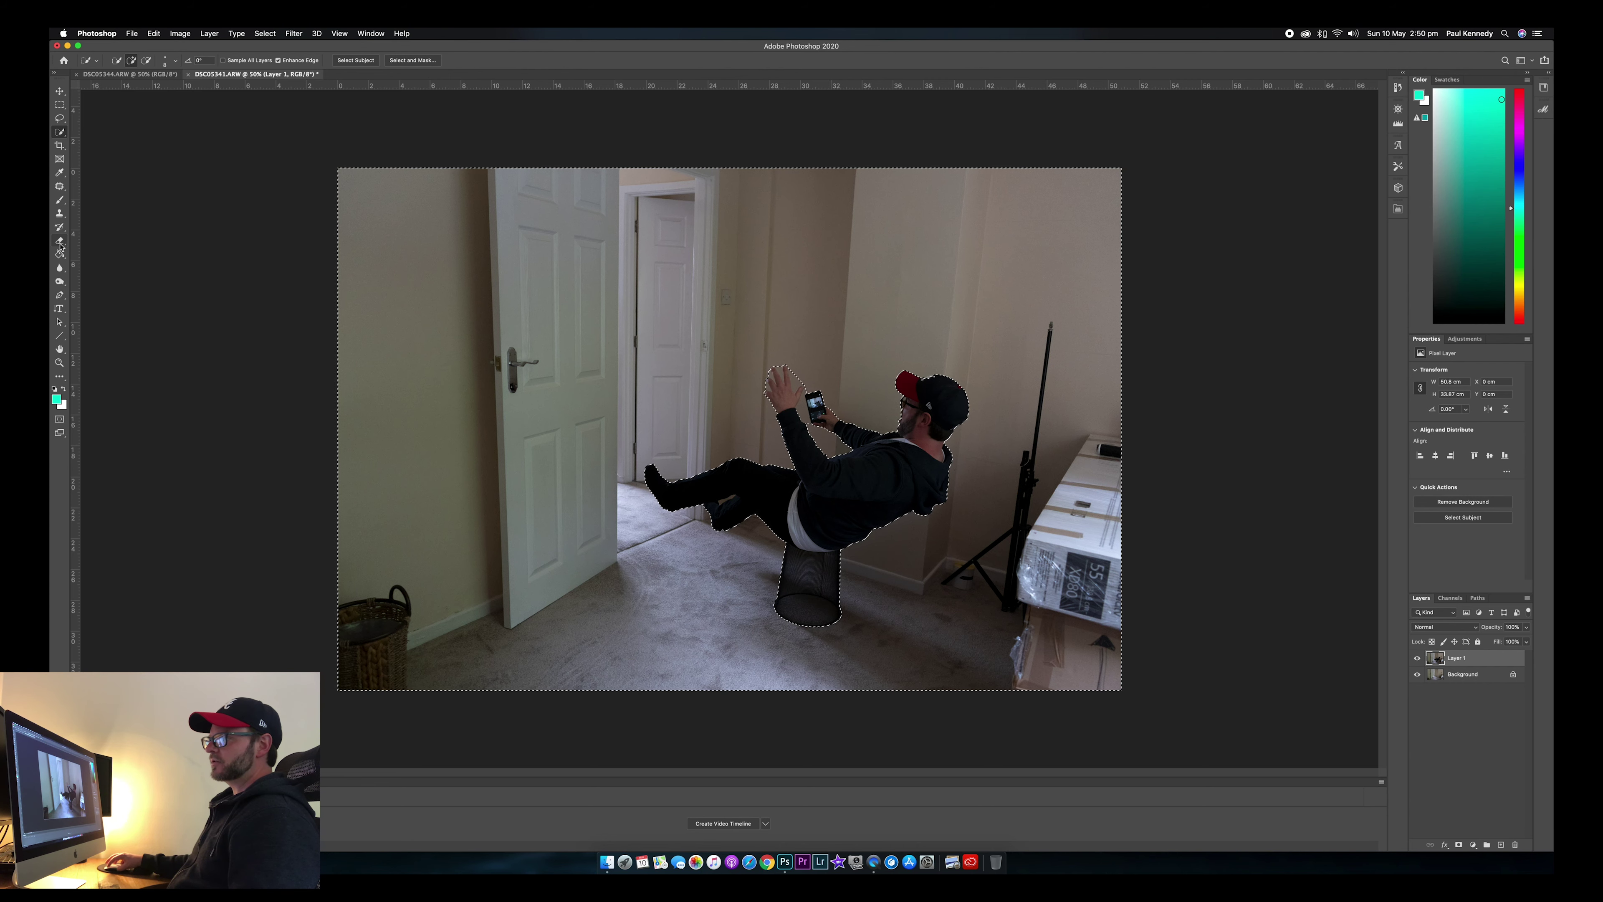
pyautogui.click(60, 242)
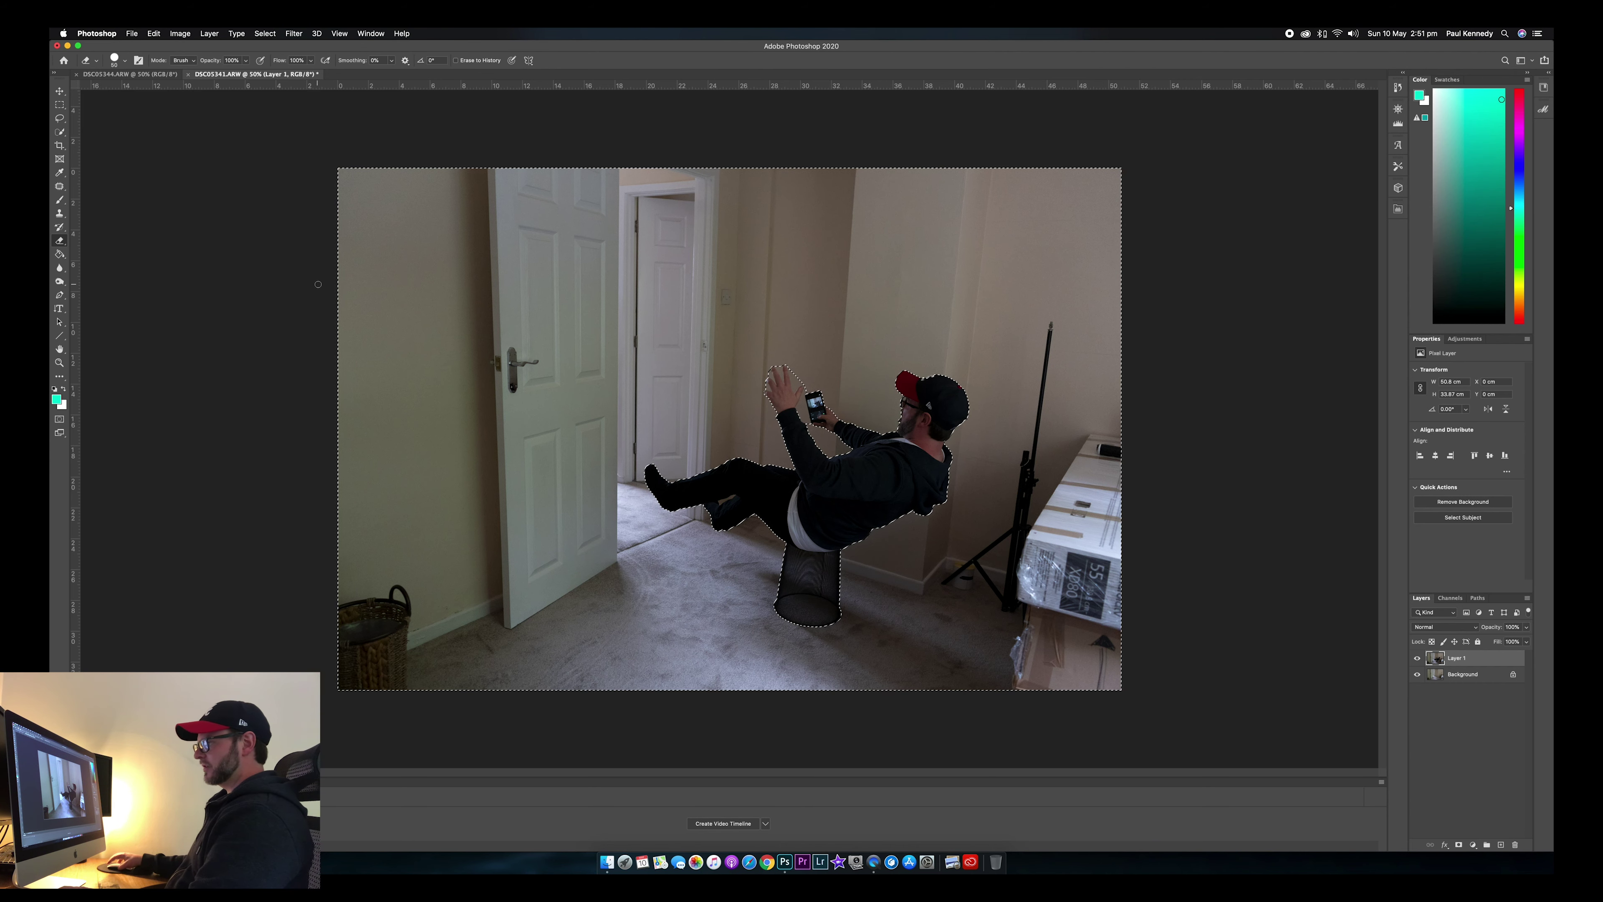
pyautogui.press(']')
pyautogui.press(']')
pyautogui.press(']')
pyautogui.press(']')
pyautogui.press(']')
pyautogui.press(']')
pyautogui.press(']')
pyautogui.press(']')
pyautogui.press(']')
pyautogui.press(']')
pyautogui.press(']')
pyautogui.press(']')
pyautogui.press(']')
pyautogui.press(']')
pyautogui.press(']')
pyautogui.press(']')
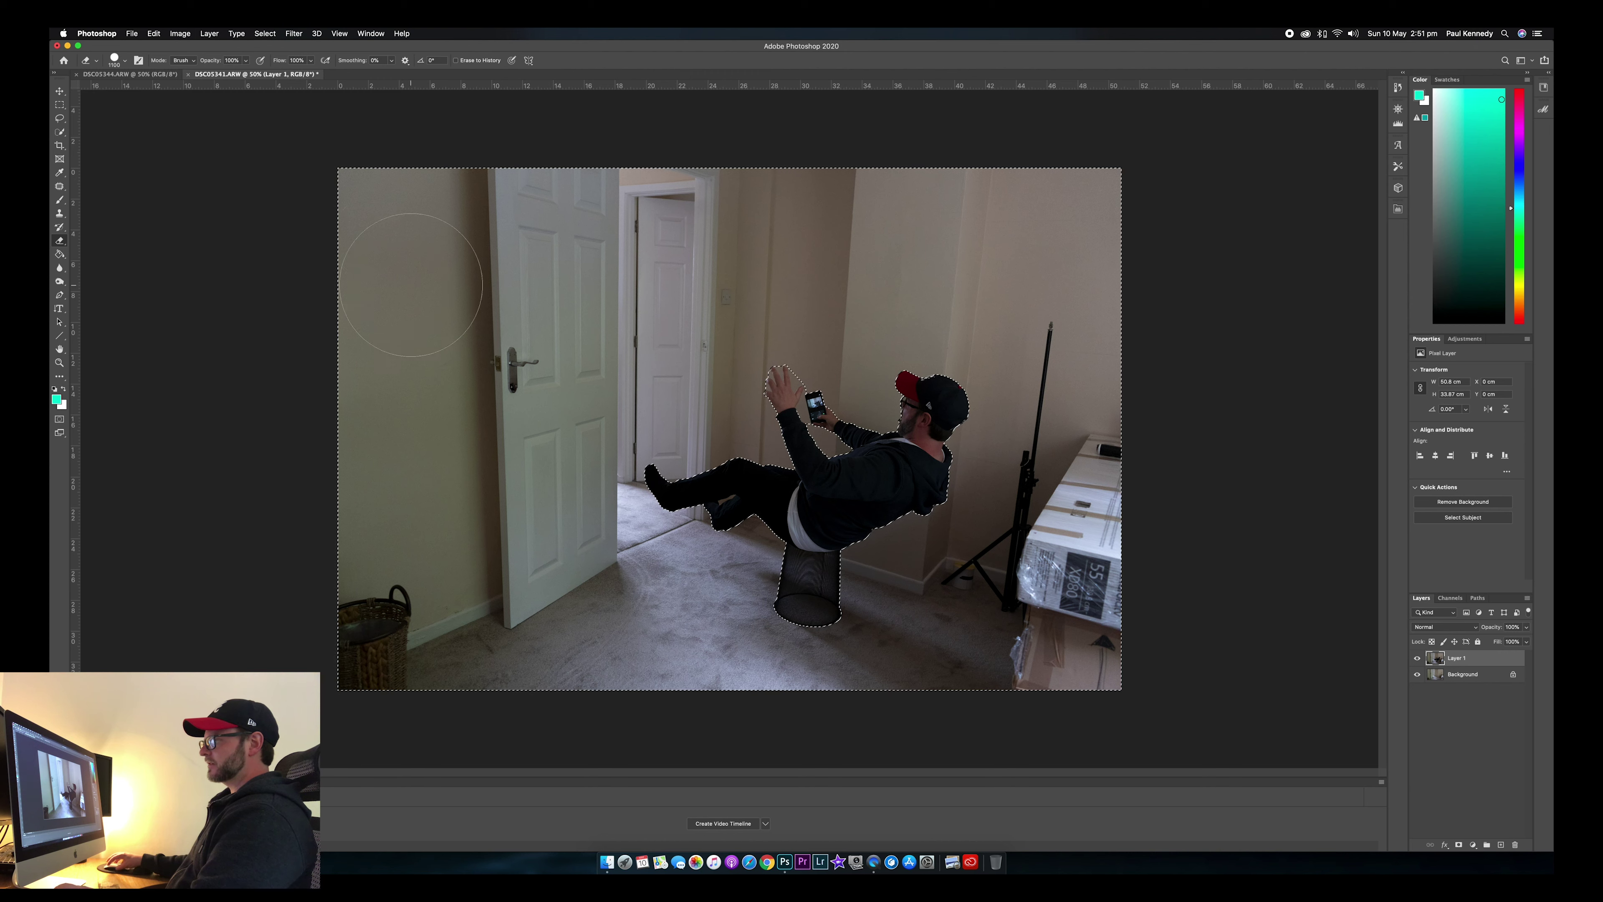
pyautogui.moveTo(340, 208)
pyautogui.mouseDown()
pyautogui.moveTo(671, 234)
pyautogui.moveTo(1138, 222)
pyautogui.mouseUp()
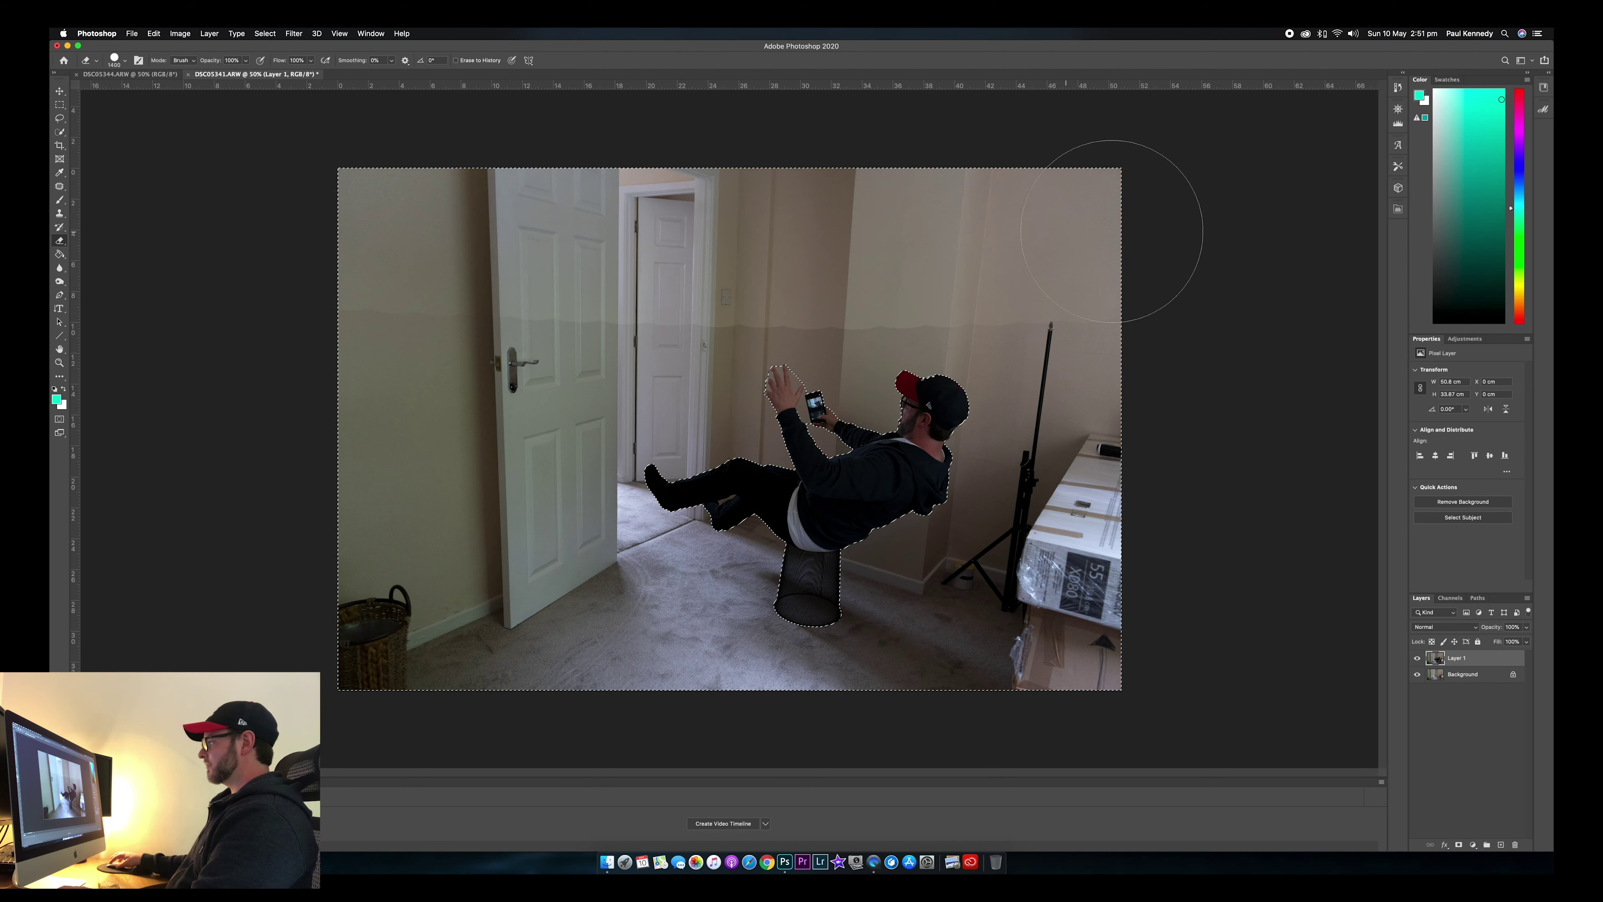
pyautogui.moveTo(354, 290)
pyautogui.mouseDown()
pyautogui.moveTo(1050, 292)
pyautogui.moveTo(758, 404)
pyautogui.moveTo(354, 410)
pyautogui.moveTo(555, 492)
pyautogui.moveTo(613, 471)
pyautogui.moveTo(606, 588)
pyautogui.moveTo(934, 632)
pyautogui.moveTo(468, 682)
pyautogui.moveTo(1086, 672)
pyautogui.mouseUp()
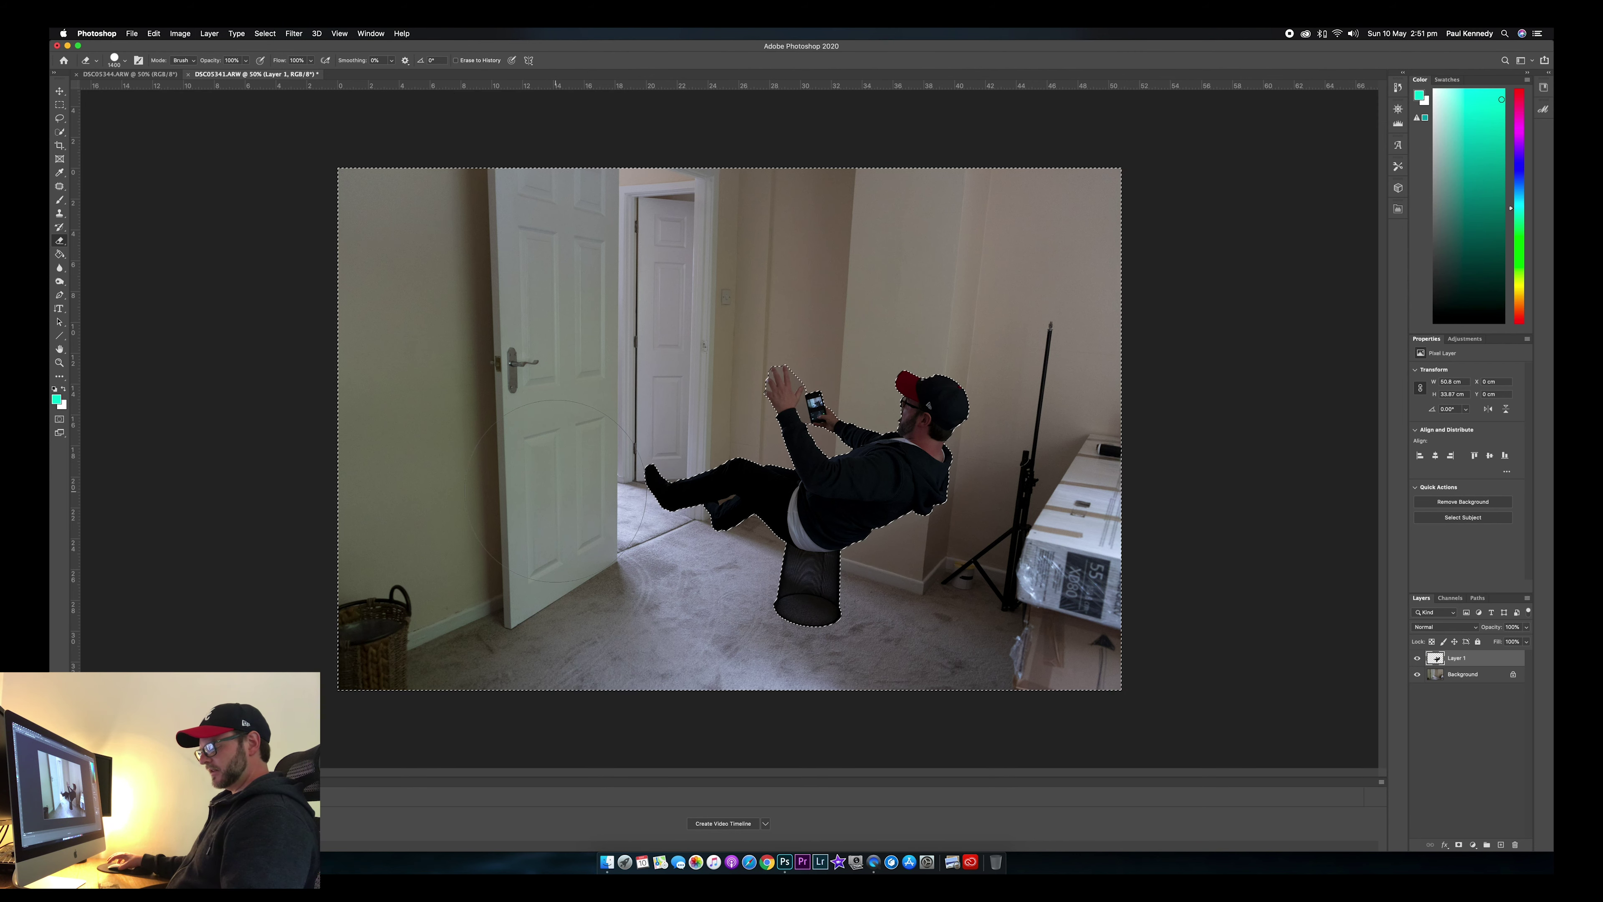
pyautogui.press('super+d')
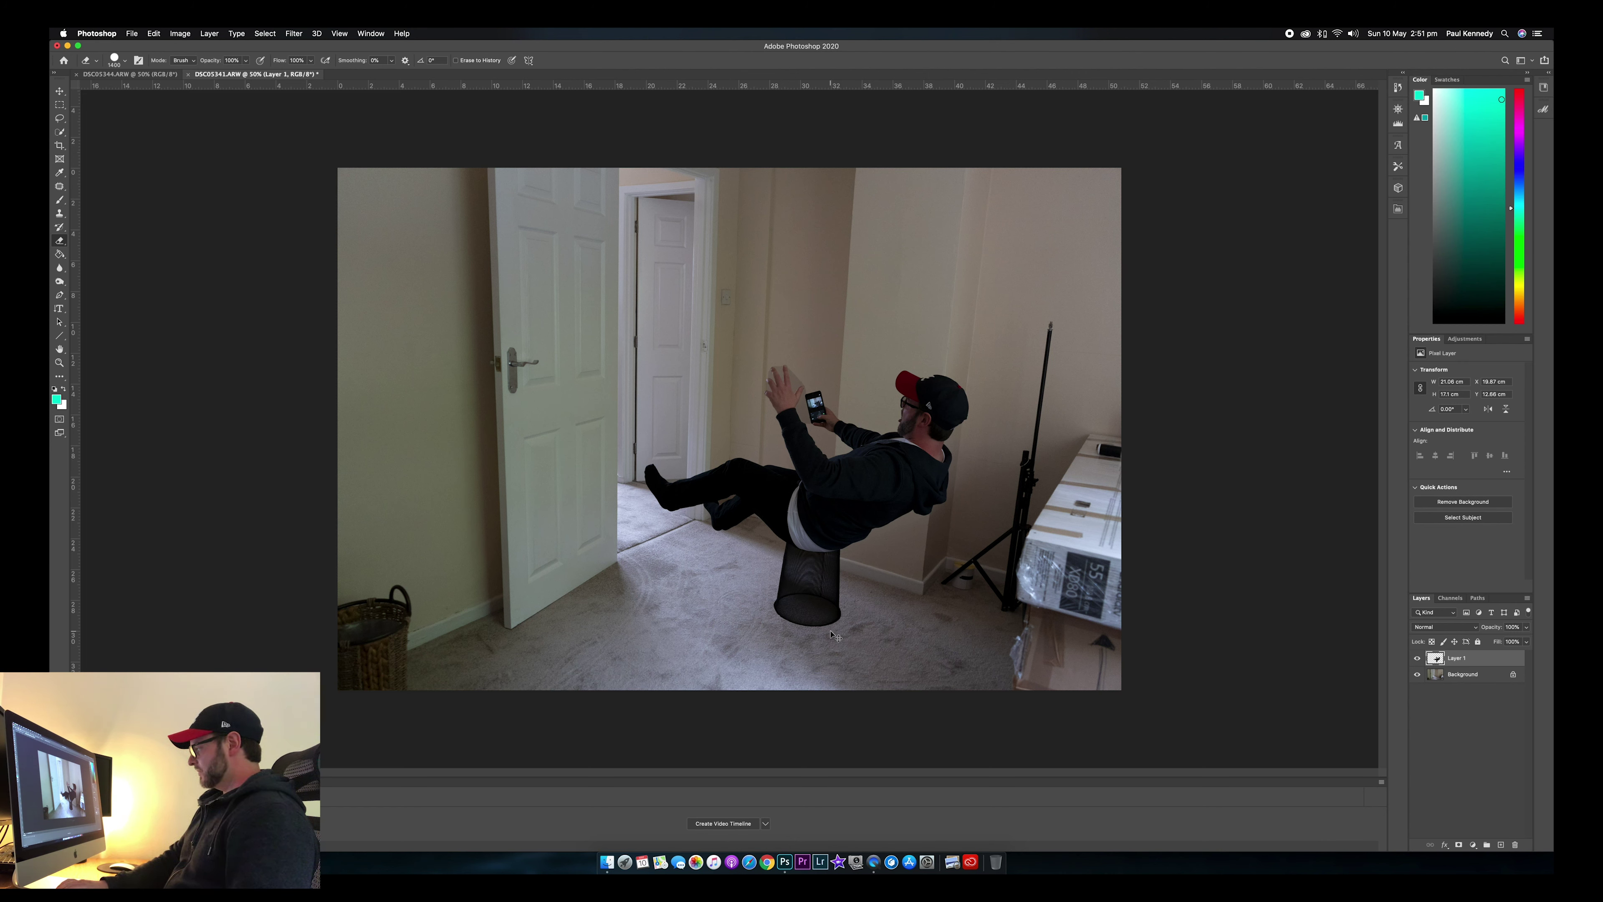
# Erase the mesh bin and its leftover edge by the trousers with a progressively smaller eraser.
pyautogui.press('super+equal')
pyautogui.press('super+equal')
pyautogui.press('super+equal')
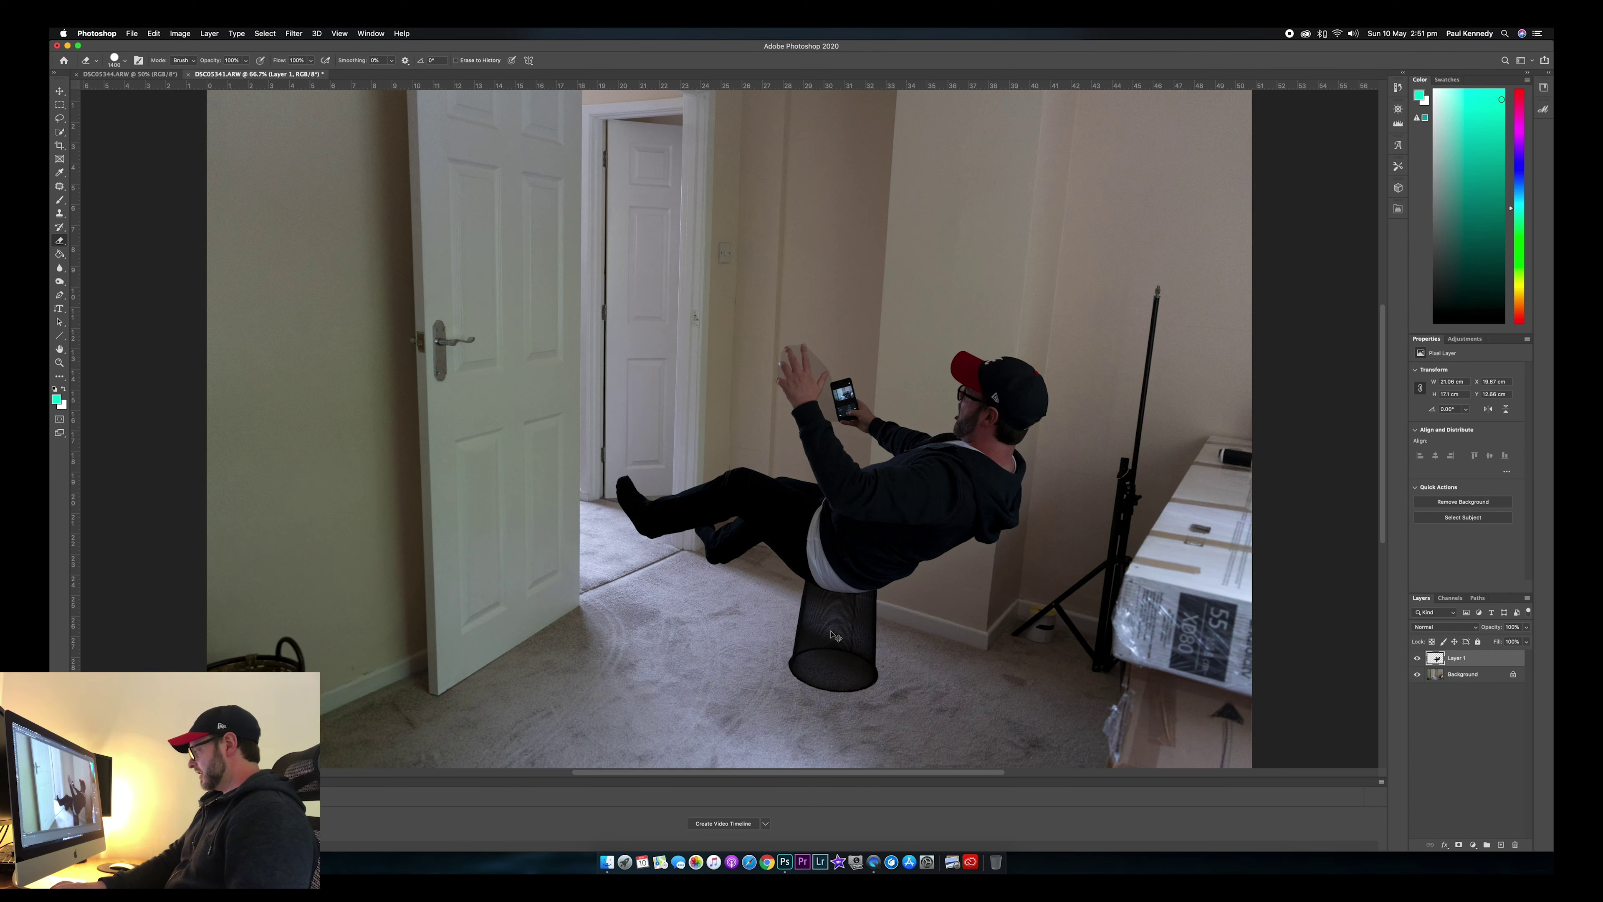
pyautogui.press('super+equal')
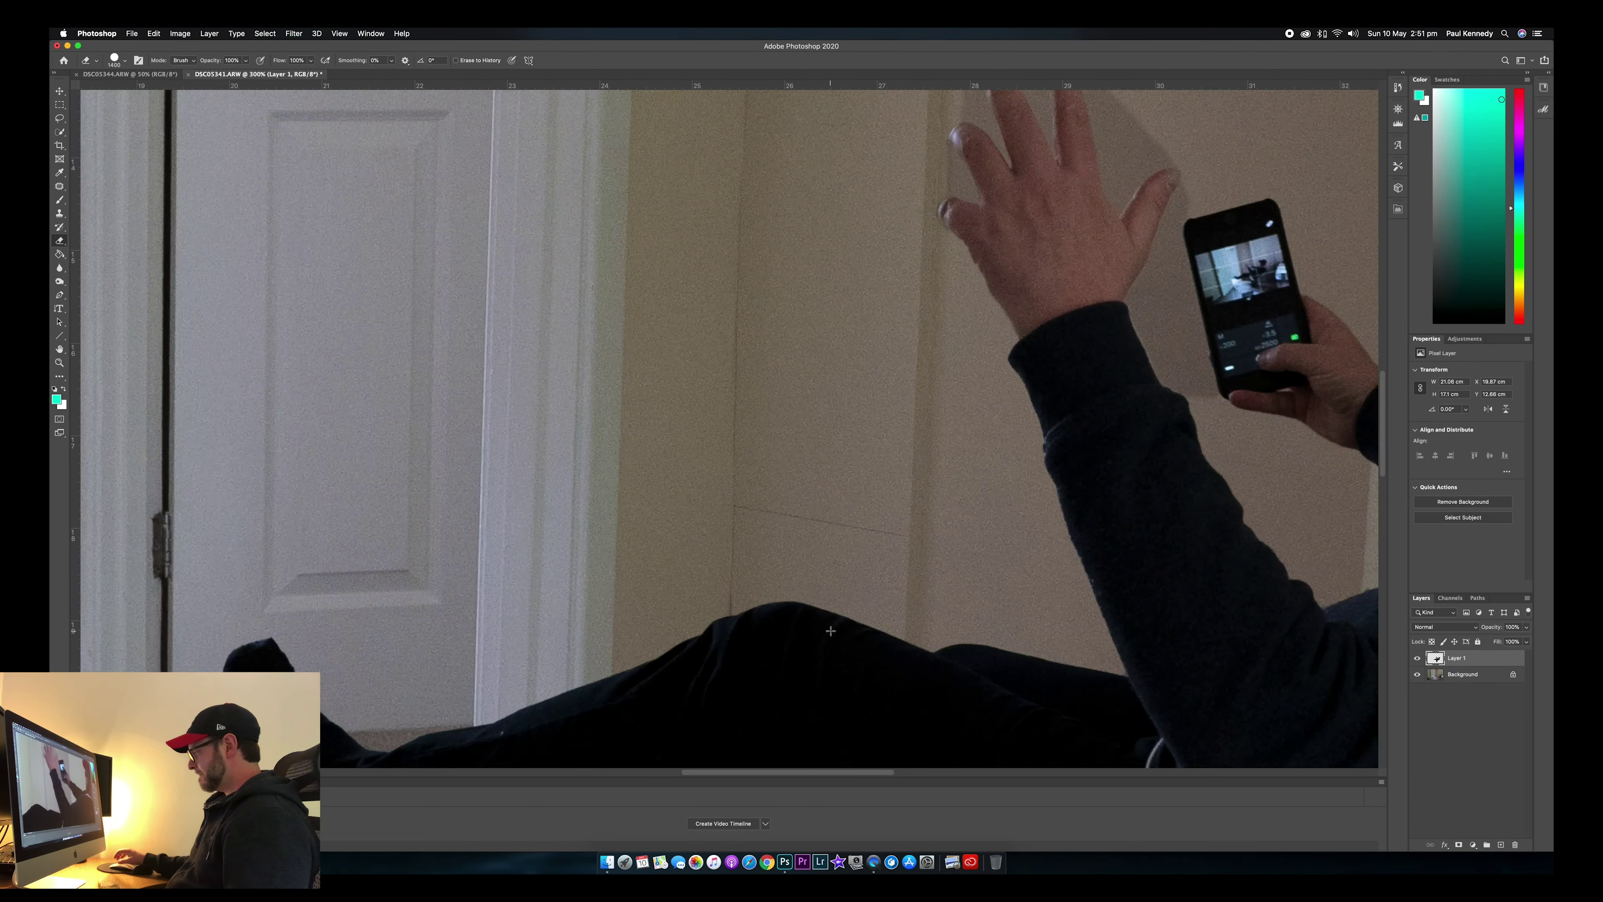
pyautogui.hscroll(10, 834, 634)
pyautogui.scroll(-20, 831, 631)
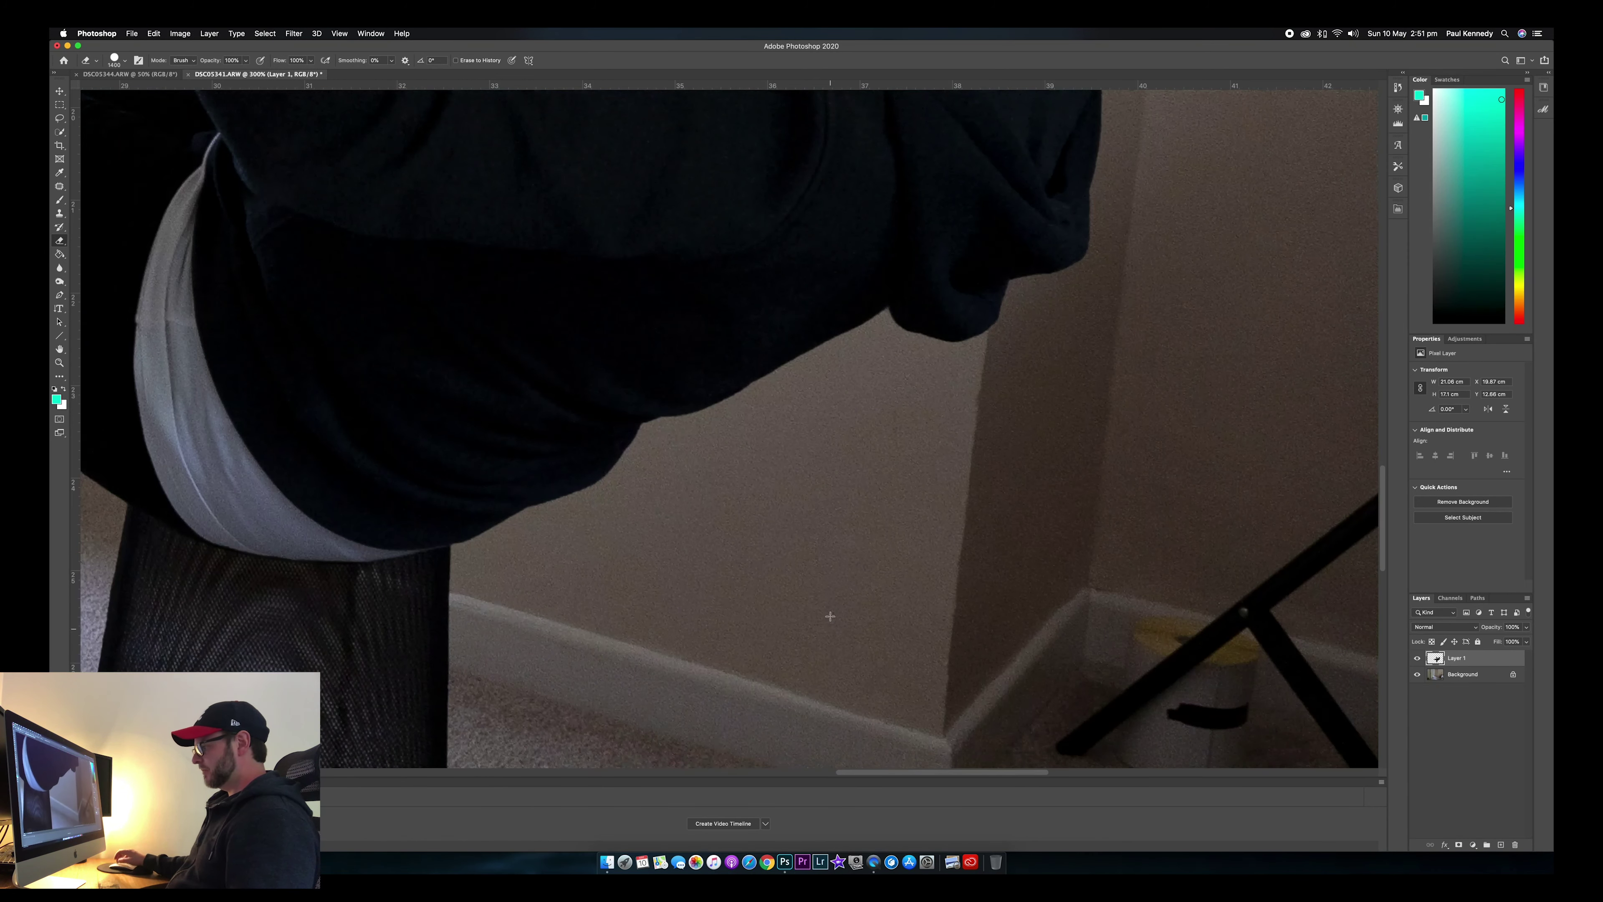
pyautogui.hscroll(-8, 877, 544)
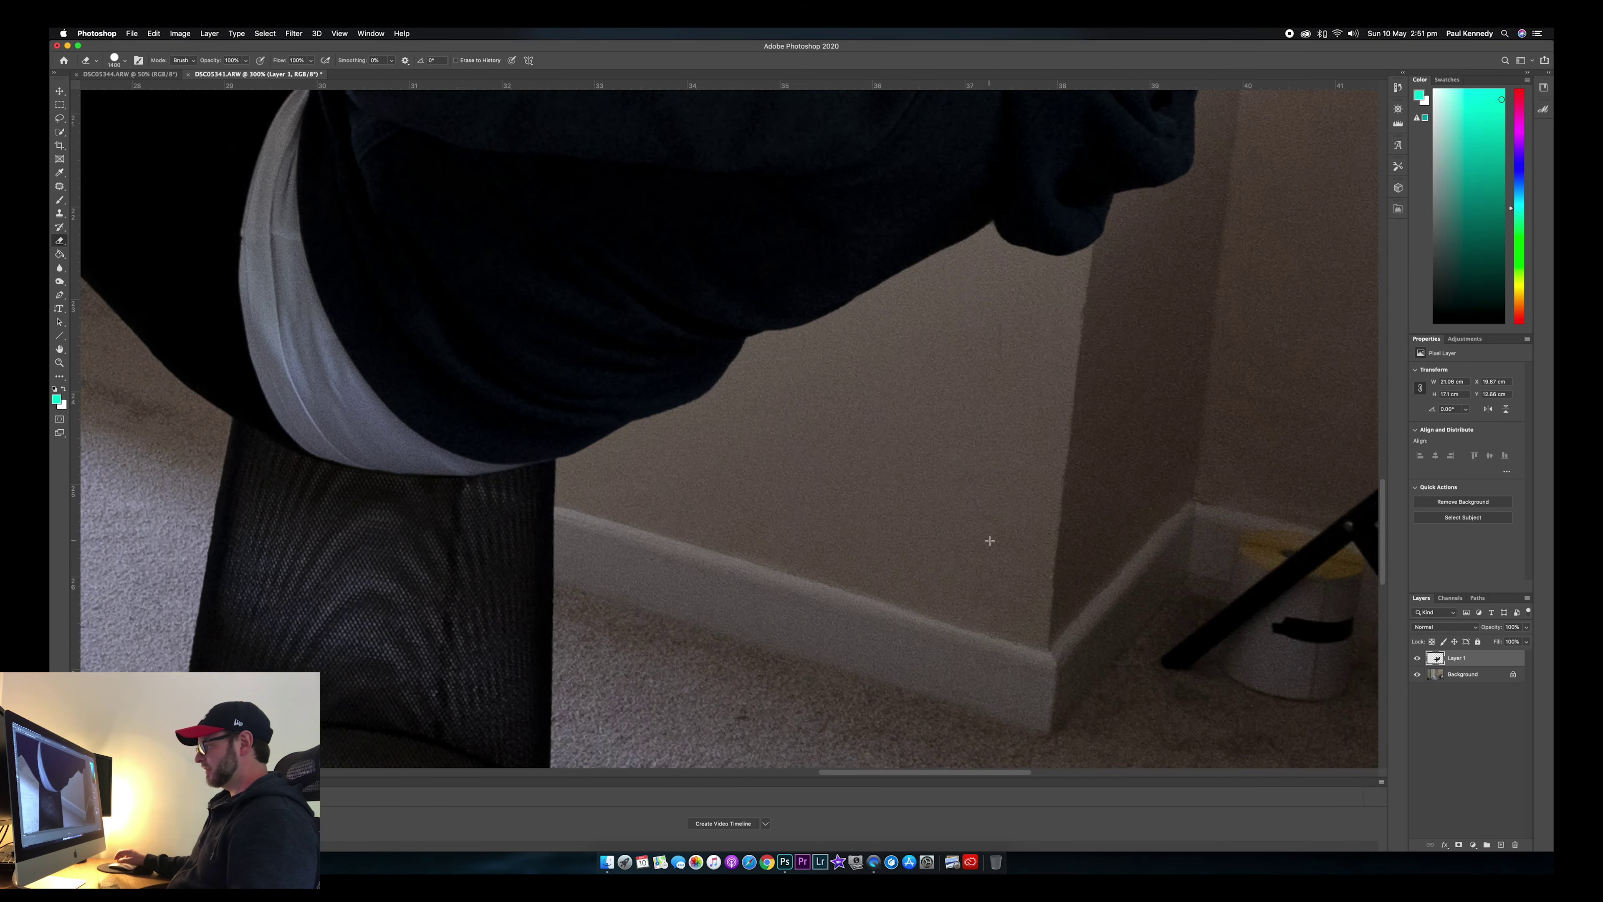
pyautogui.scroll(-8, 1018, 532)
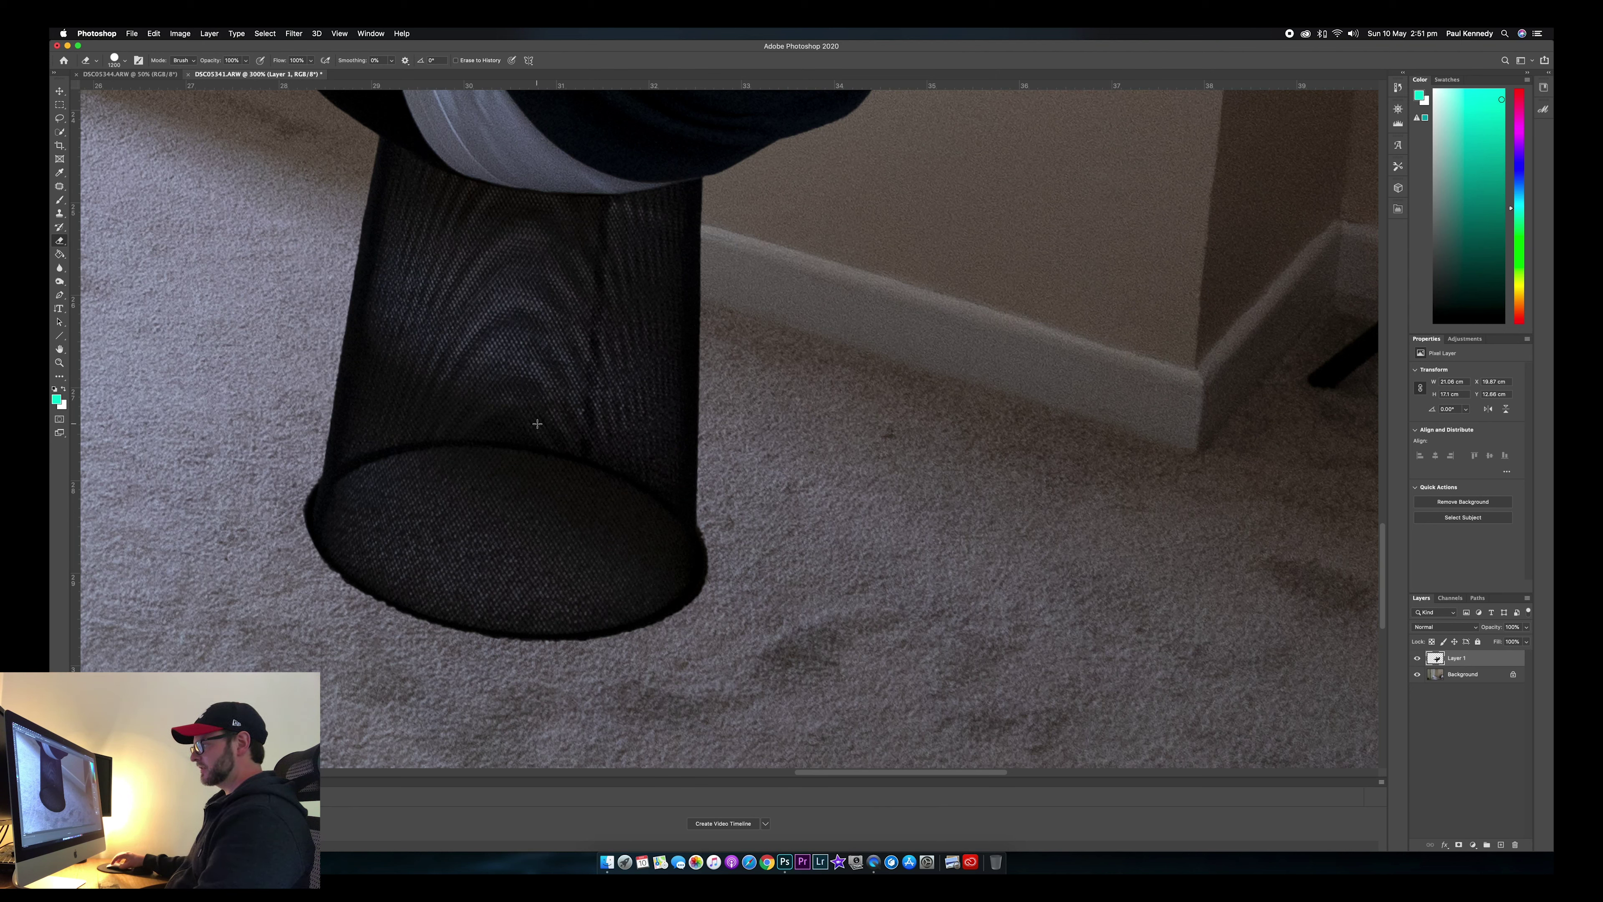
pyautogui.press('[')
pyautogui.press('[')
pyautogui.press('[')
pyautogui.press('[')
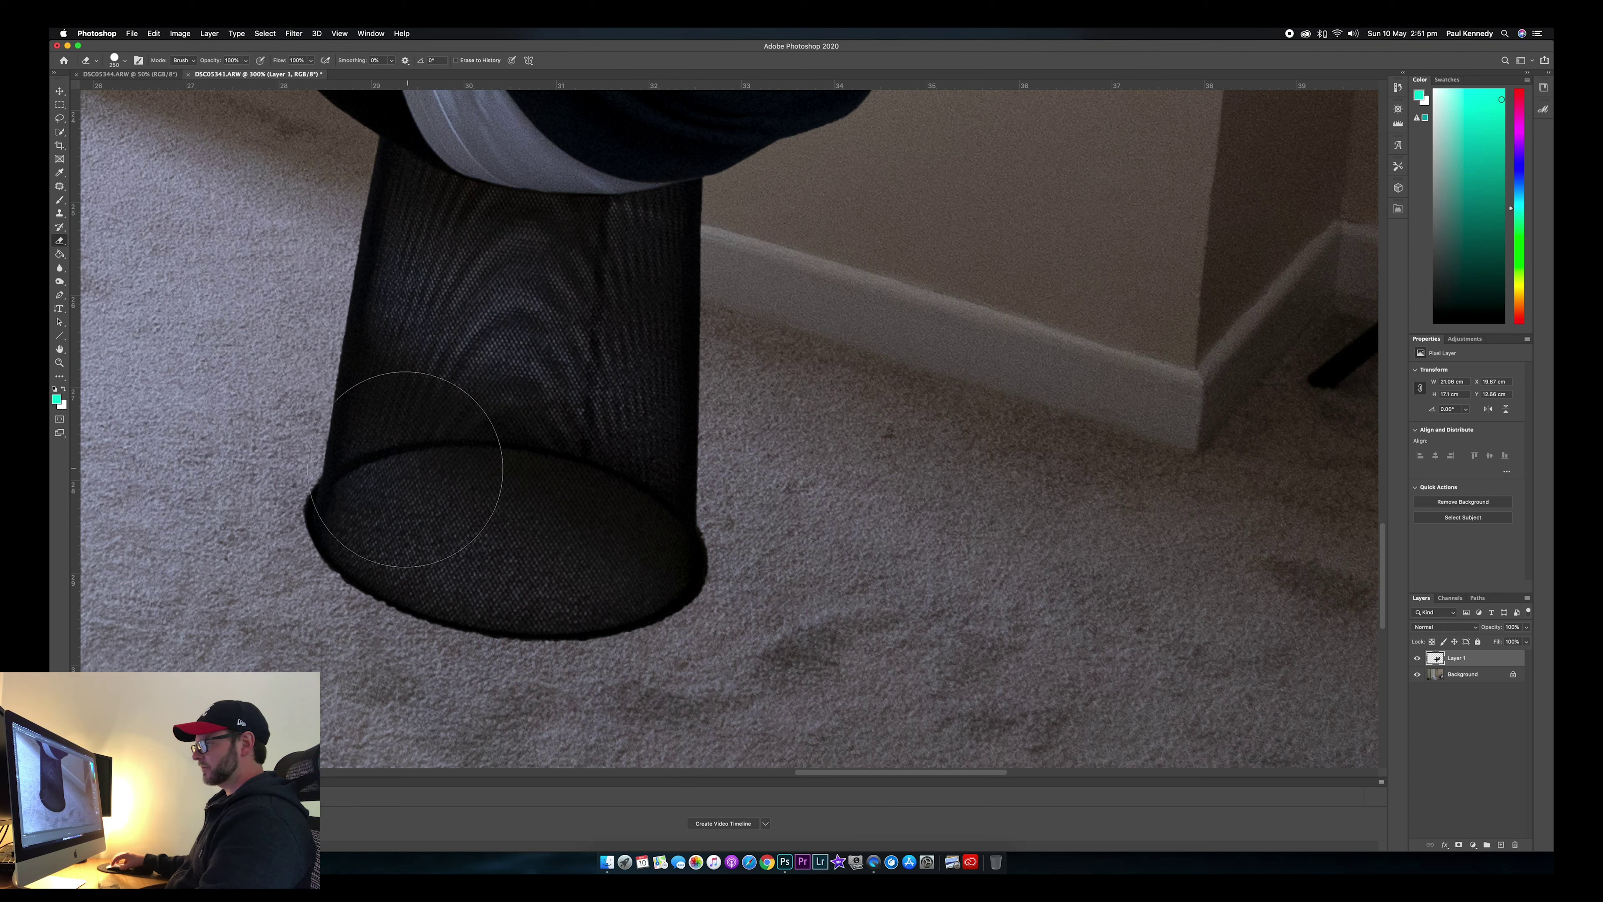
pyautogui.moveTo(435, 467)
pyautogui.mouseDown()
pyautogui.moveTo(731, 562)
pyautogui.moveTo(391, 385)
pyautogui.moveTo(670, 398)
pyautogui.moveTo(385, 290)
pyautogui.moveTo(691, 341)
pyautogui.moveTo(549, 350)
pyautogui.moveTo(387, 272)
pyautogui.mouseUp()
pyautogui.press('[')
pyautogui.press('[')
pyautogui.press('[')
pyautogui.press('[')
pyautogui.press('[')
pyautogui.moveTo(391, 180)
pyautogui.mouseDown()
pyautogui.moveTo(379, 189)
pyautogui.moveTo(358, 168)
pyautogui.moveTo(611, 241)
pyautogui.moveTo(733, 199)
pyautogui.moveTo(688, 202)
pyautogui.moveTo(669, 225)
pyautogui.moveTo(507, 224)
pyautogui.mouseUp()
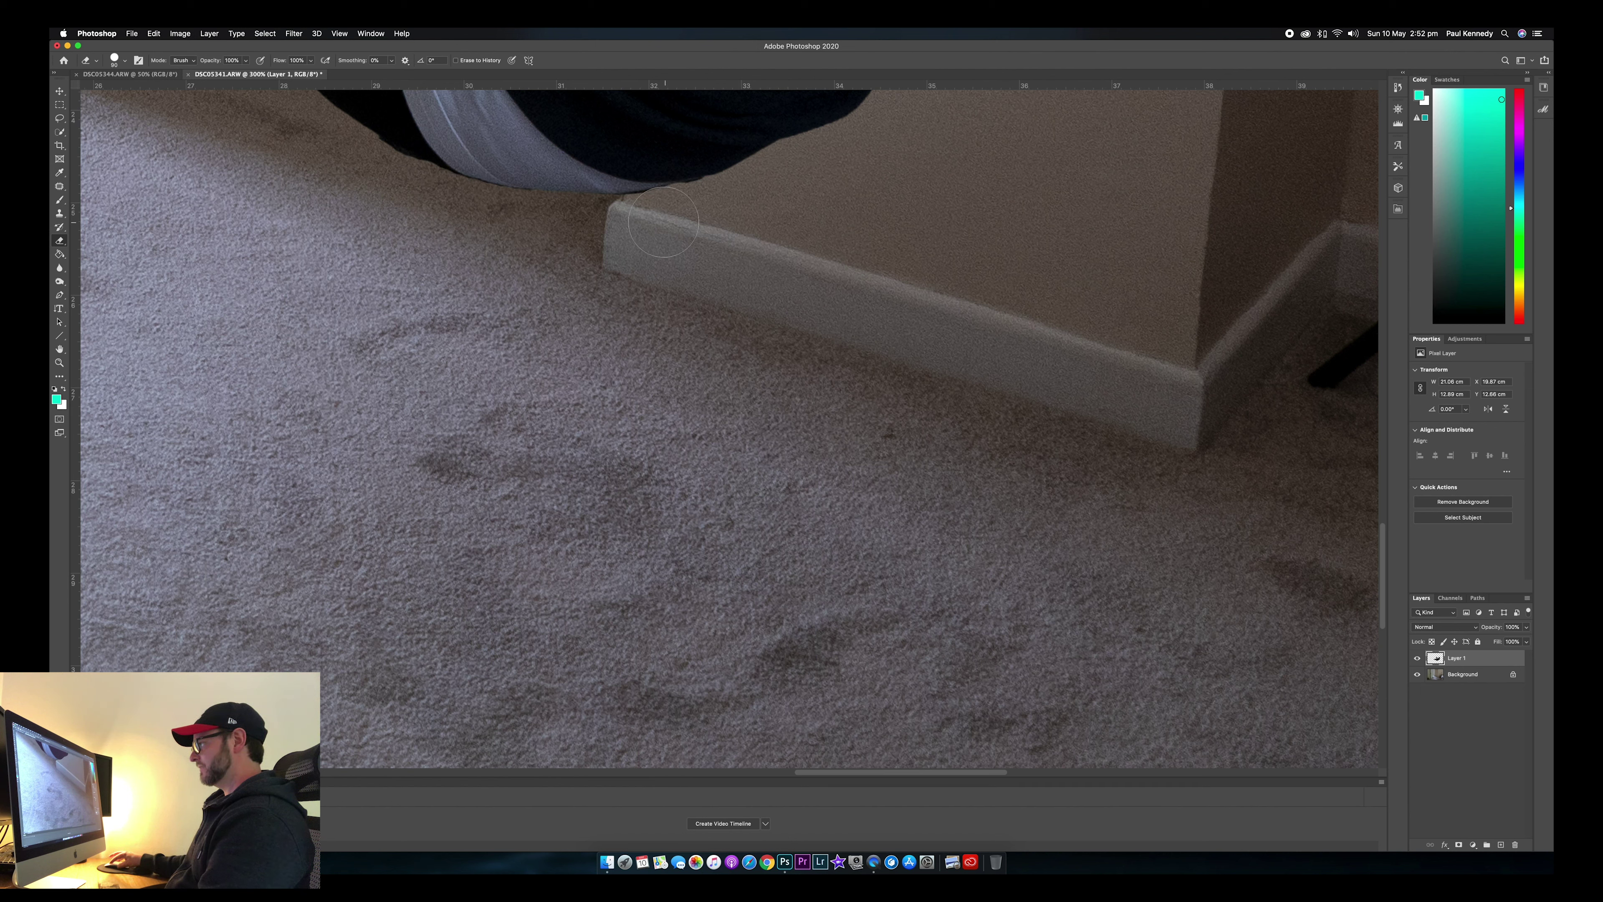
pyautogui.moveTo(663, 222)
pyautogui.mouseDown()
pyautogui.moveTo(435, 196)
pyautogui.moveTo(363, 163)
pyautogui.moveTo(439, 192)
pyautogui.moveTo(410, 177)
pyautogui.moveTo(558, 300)
pyautogui.mouseUp()
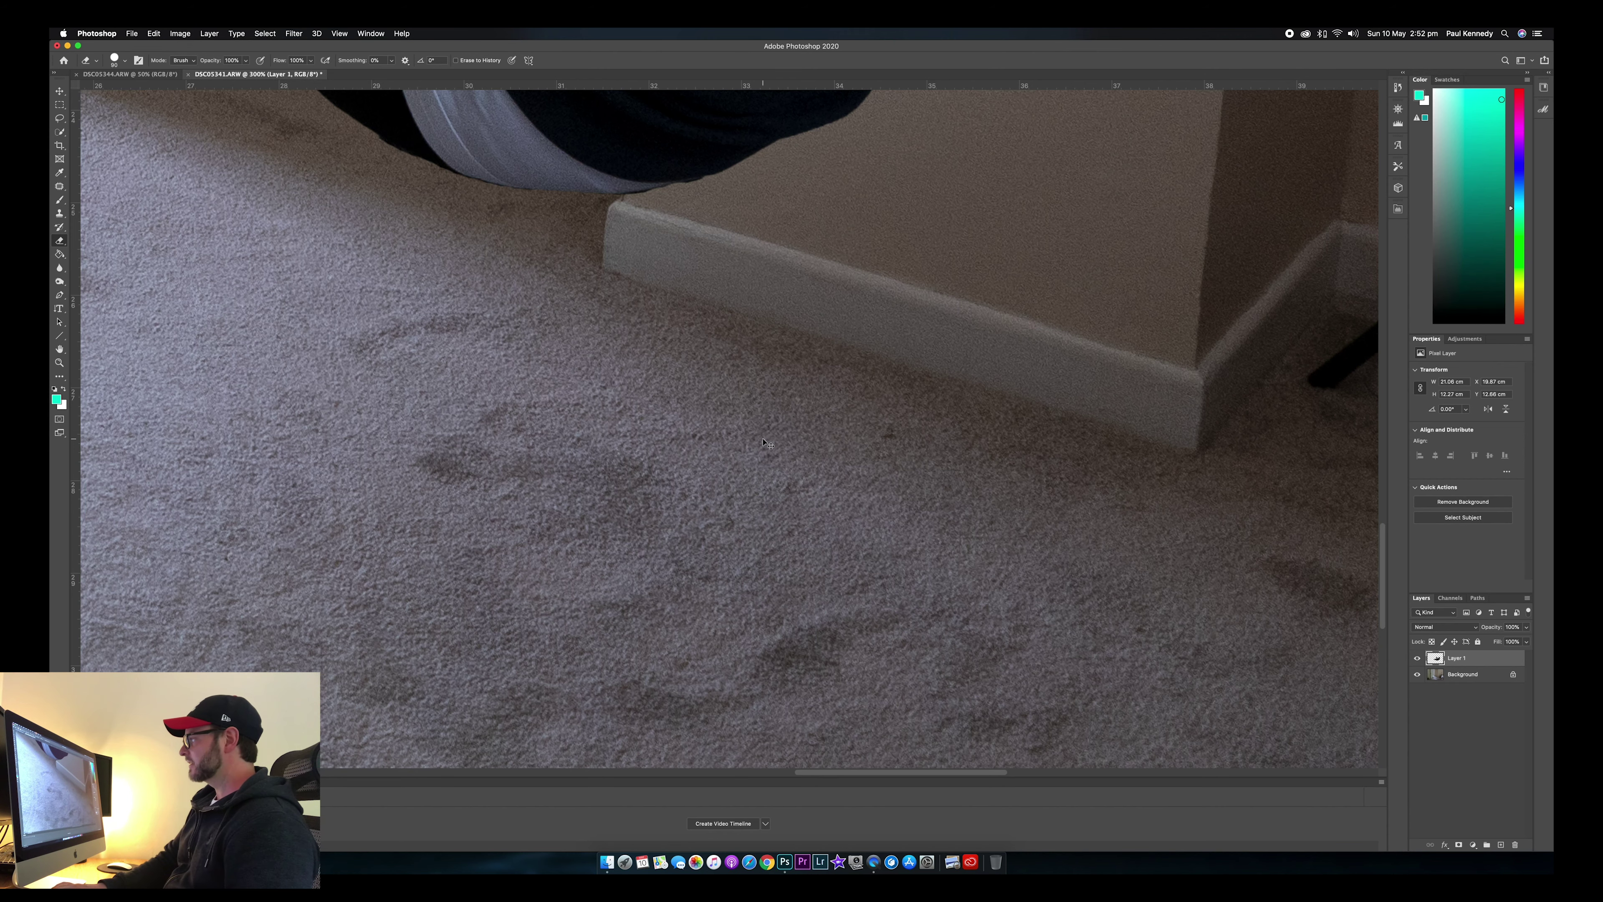
pyautogui.press('super+minus')
pyautogui.press('super+minus')
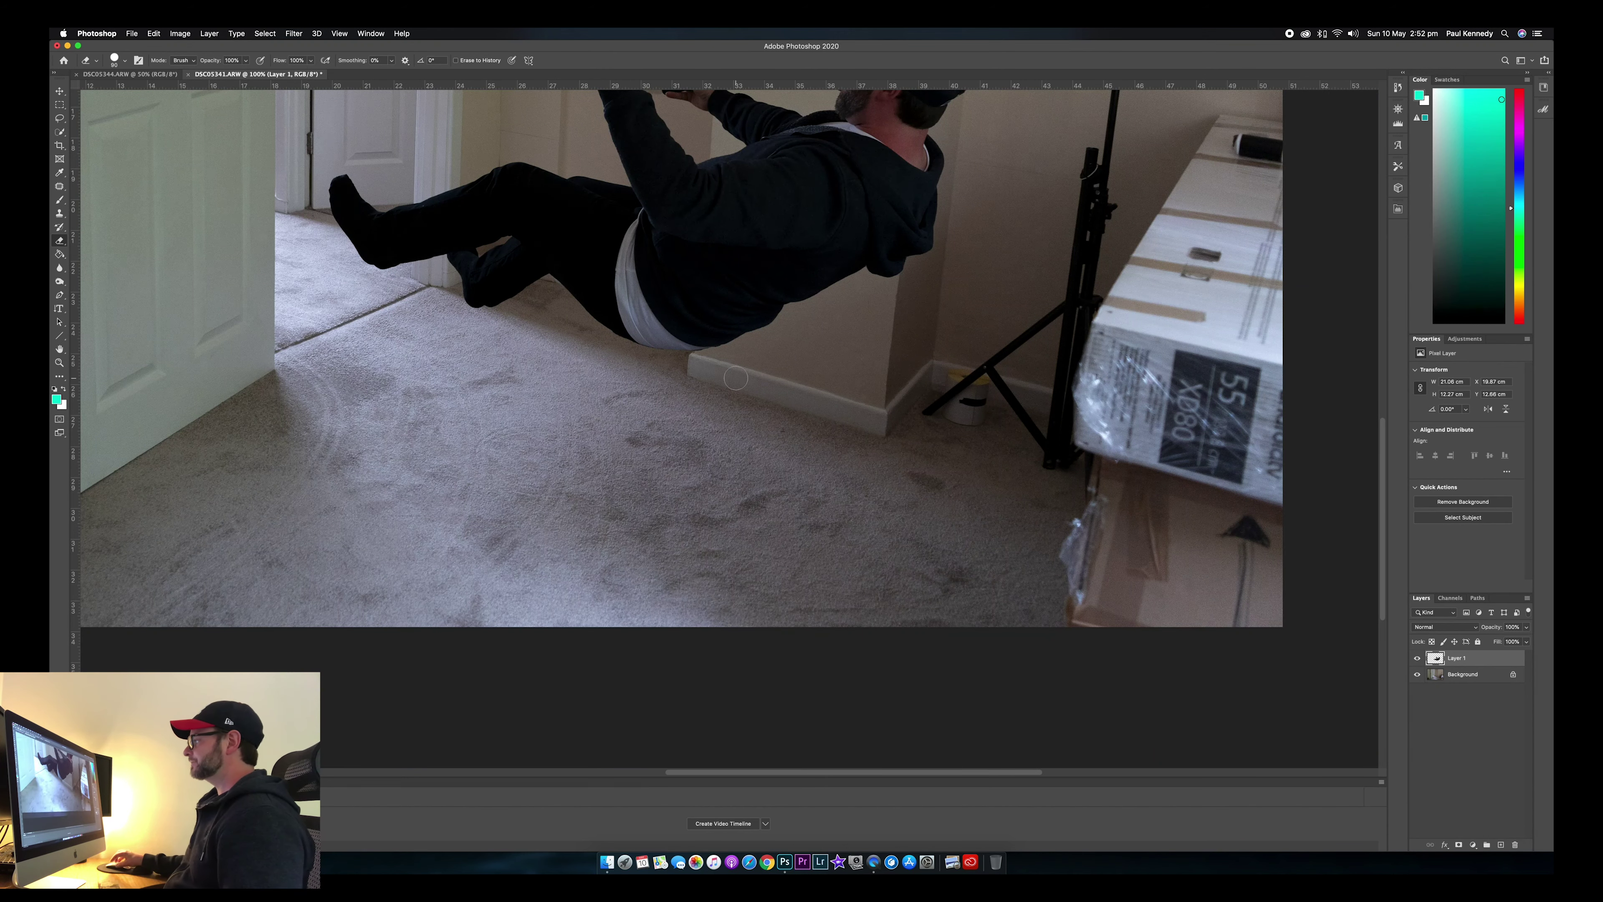
# At 300%, erase the grey smear between the fingers, along the finger edge and by the cuff.
pyautogui.scroll(5, 739, 392)
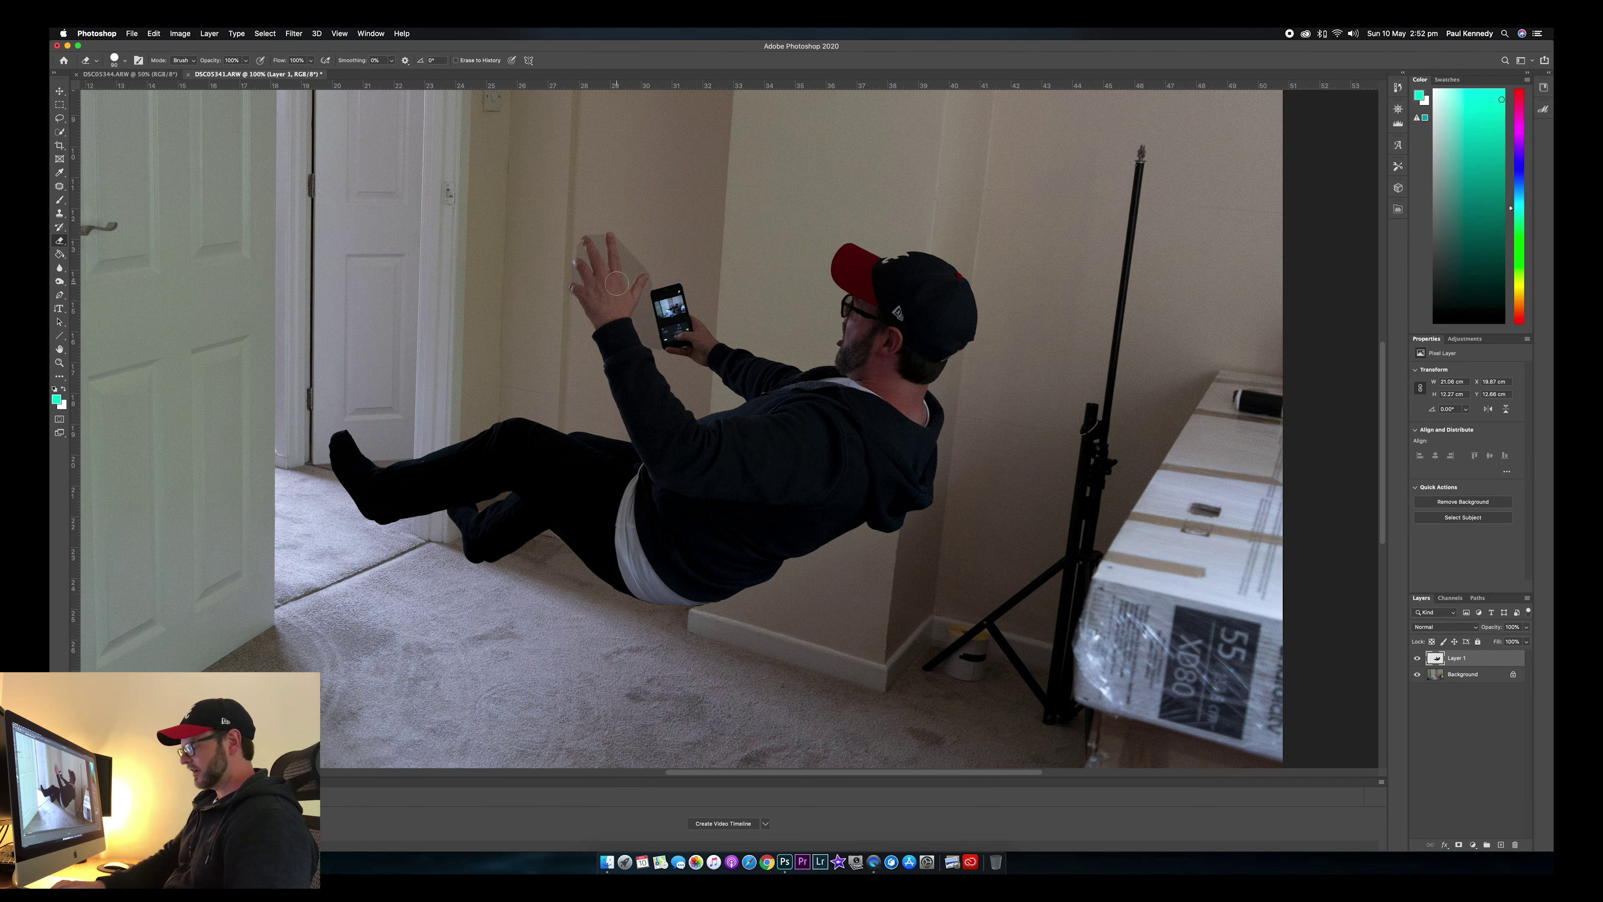
pyautogui.press('super+plus')
pyautogui.press('super+plus')
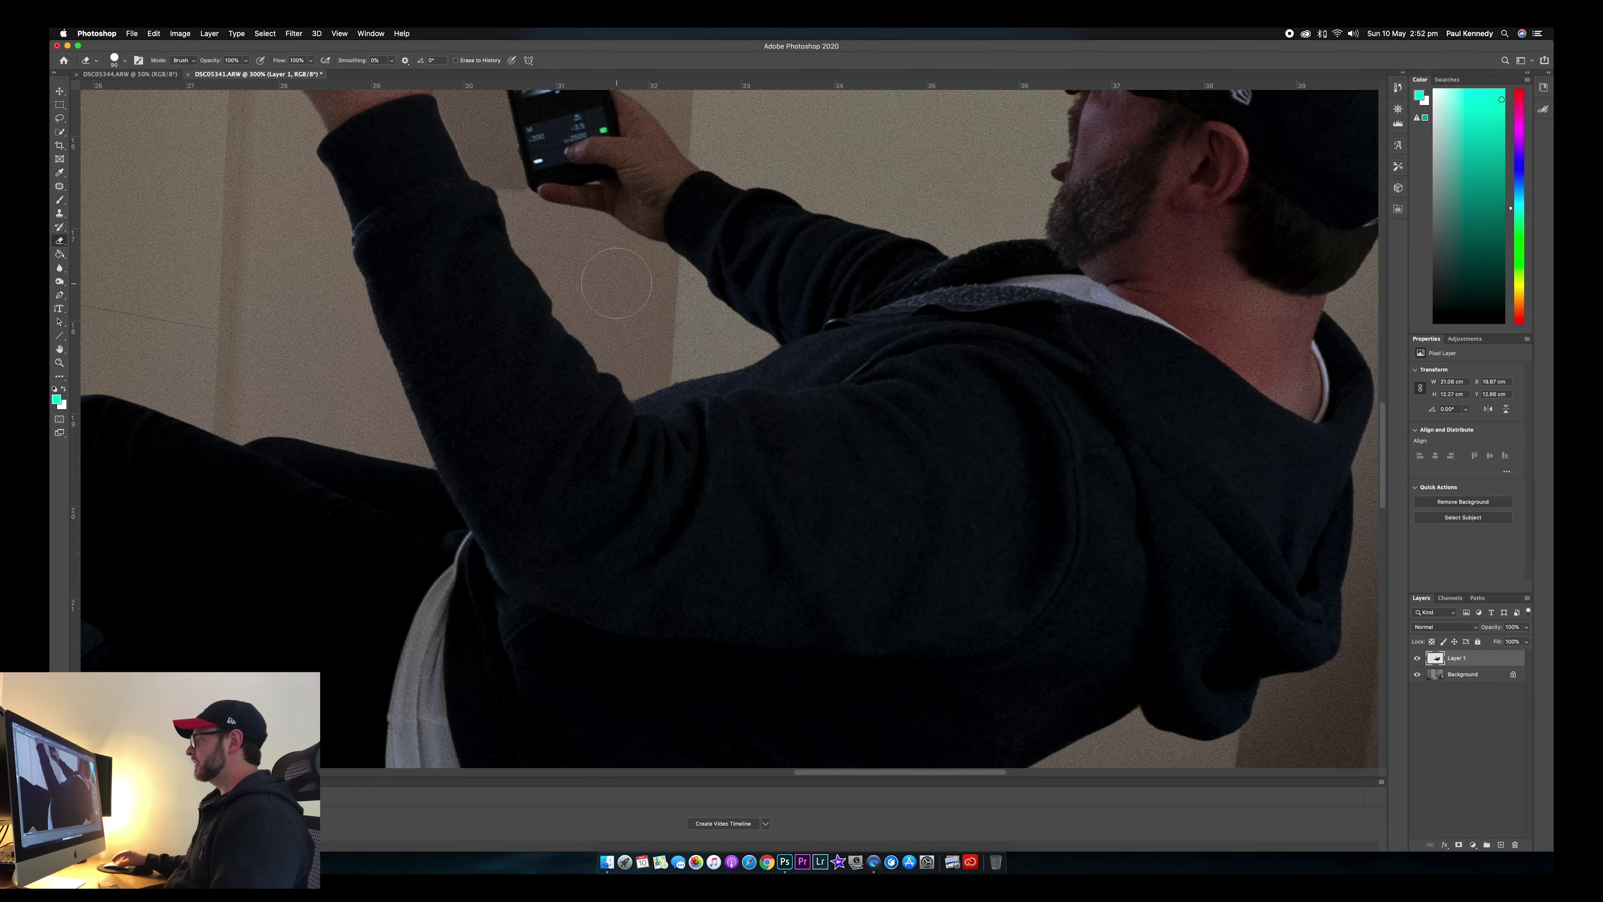
pyautogui.scroll(5, 617, 283)
pyautogui.hscroll(-3, 616, 283)
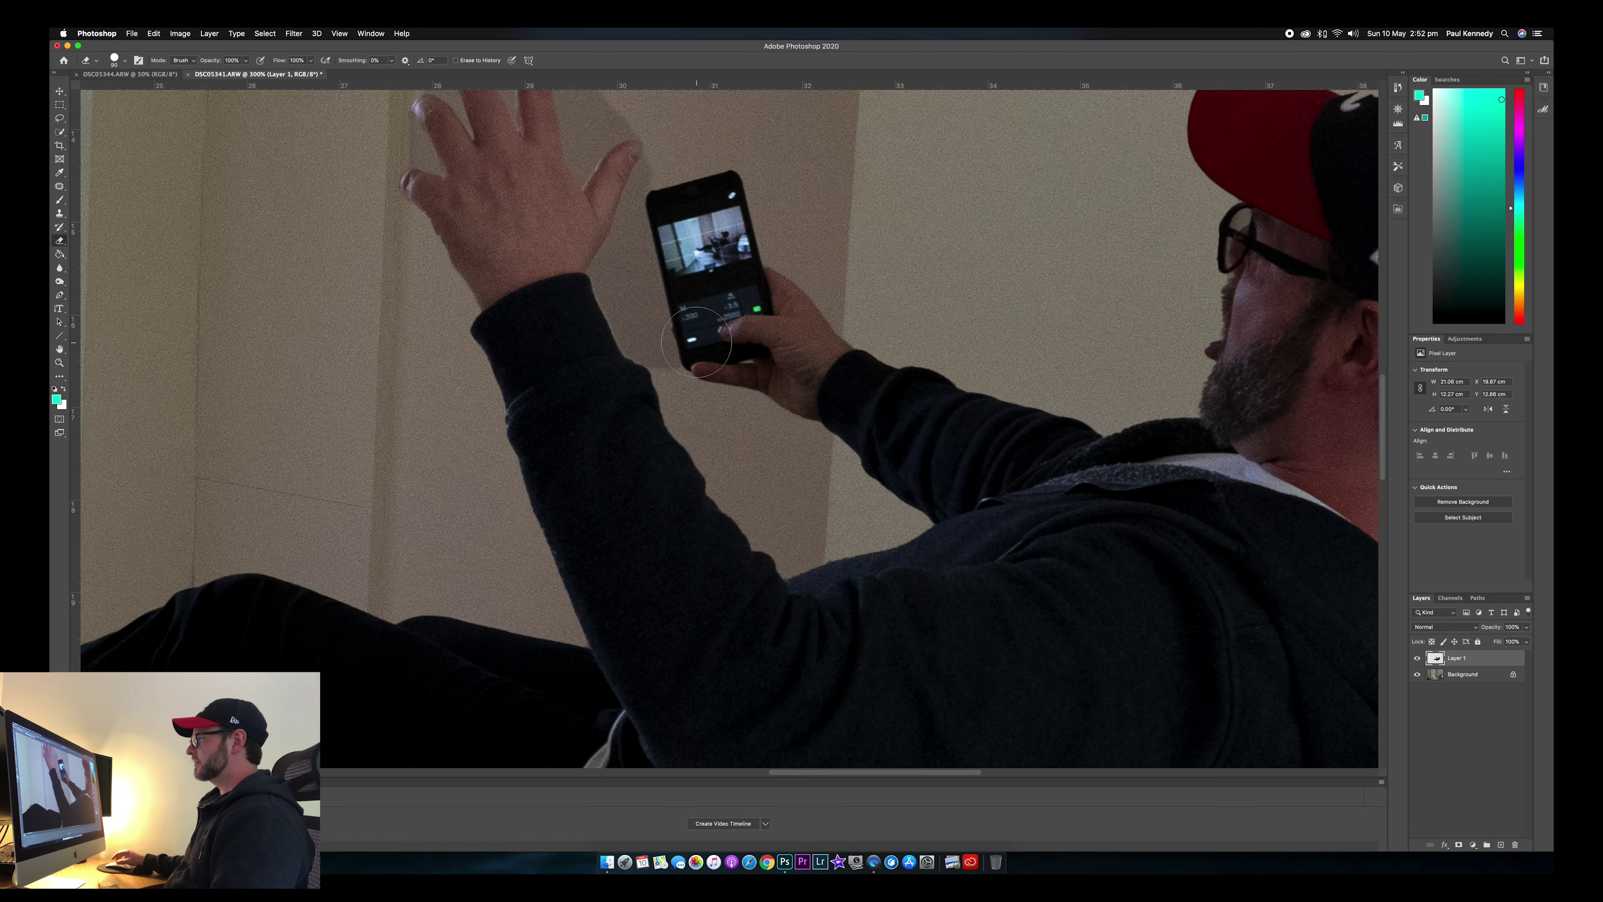
pyautogui.scroll(4, 696, 341)
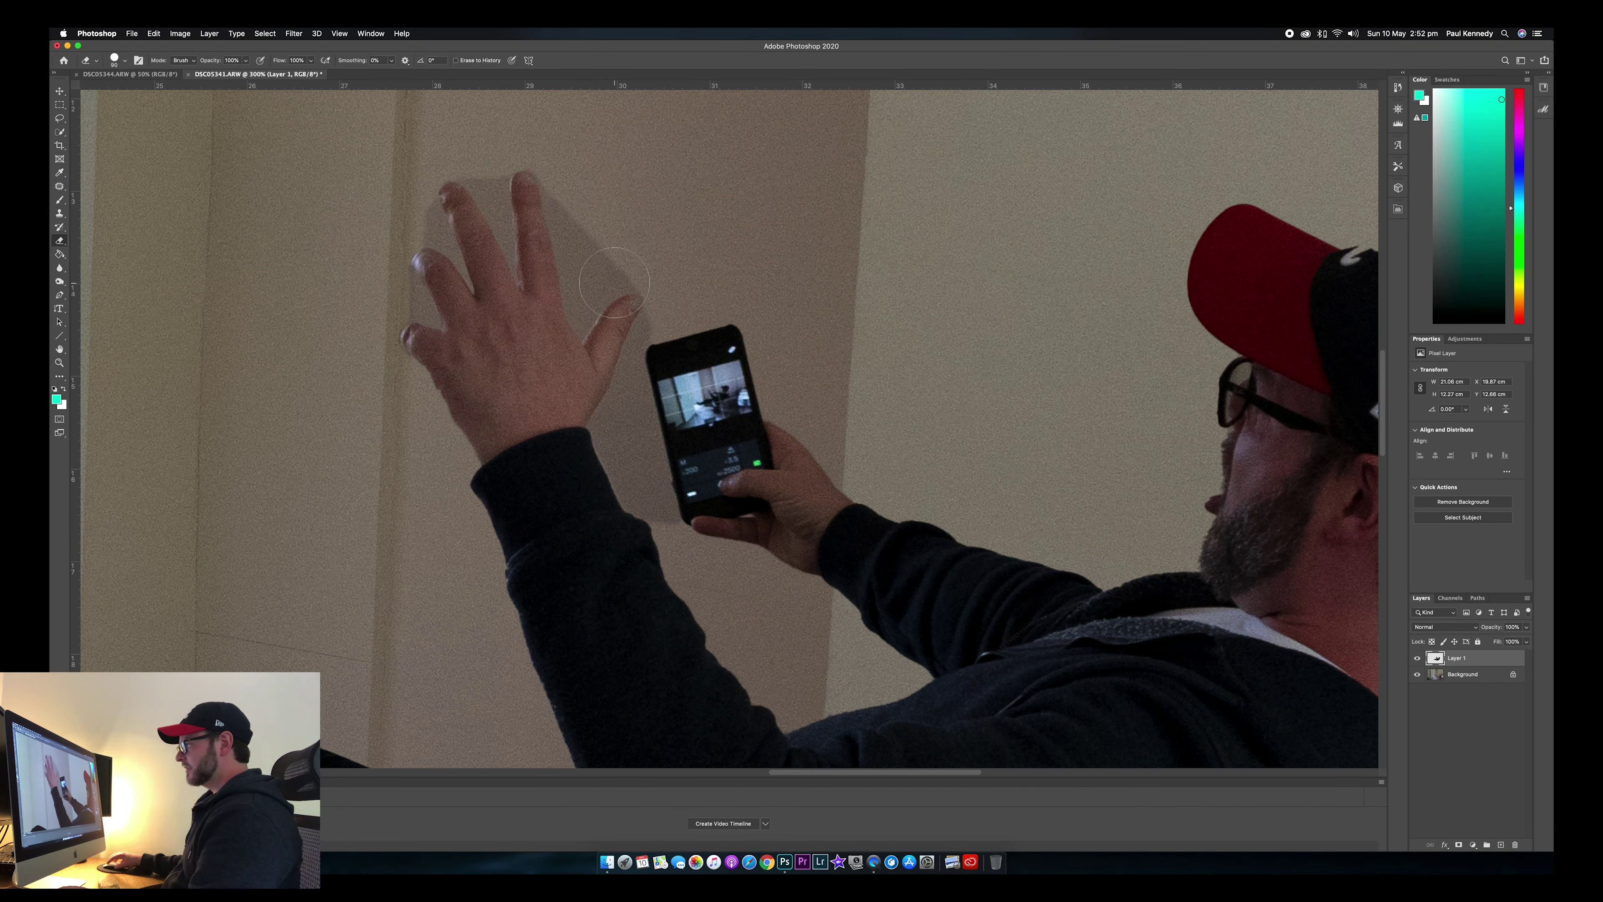
pyautogui.press('[')
pyautogui.press('[')
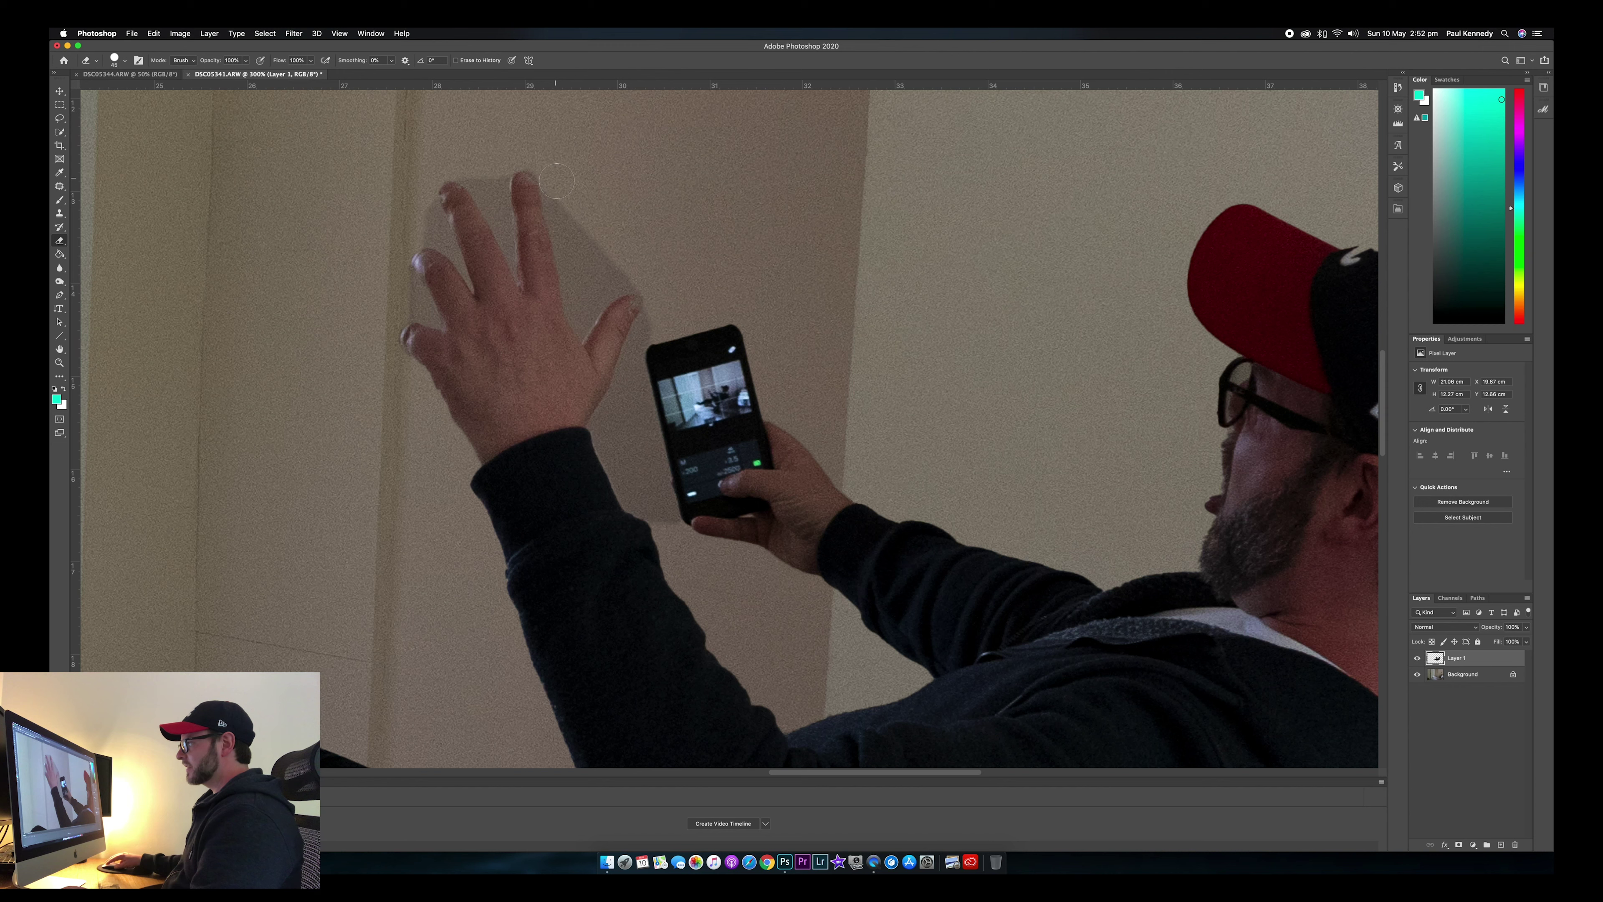
pyautogui.moveTo(556, 181)
pyautogui.mouseDown()
pyautogui.moveTo(577, 287)
pyautogui.moveTo(603, 240)
pyautogui.moveTo(596, 267)
pyautogui.moveTo(636, 279)
pyautogui.mouseUp()
pyautogui.press('[')
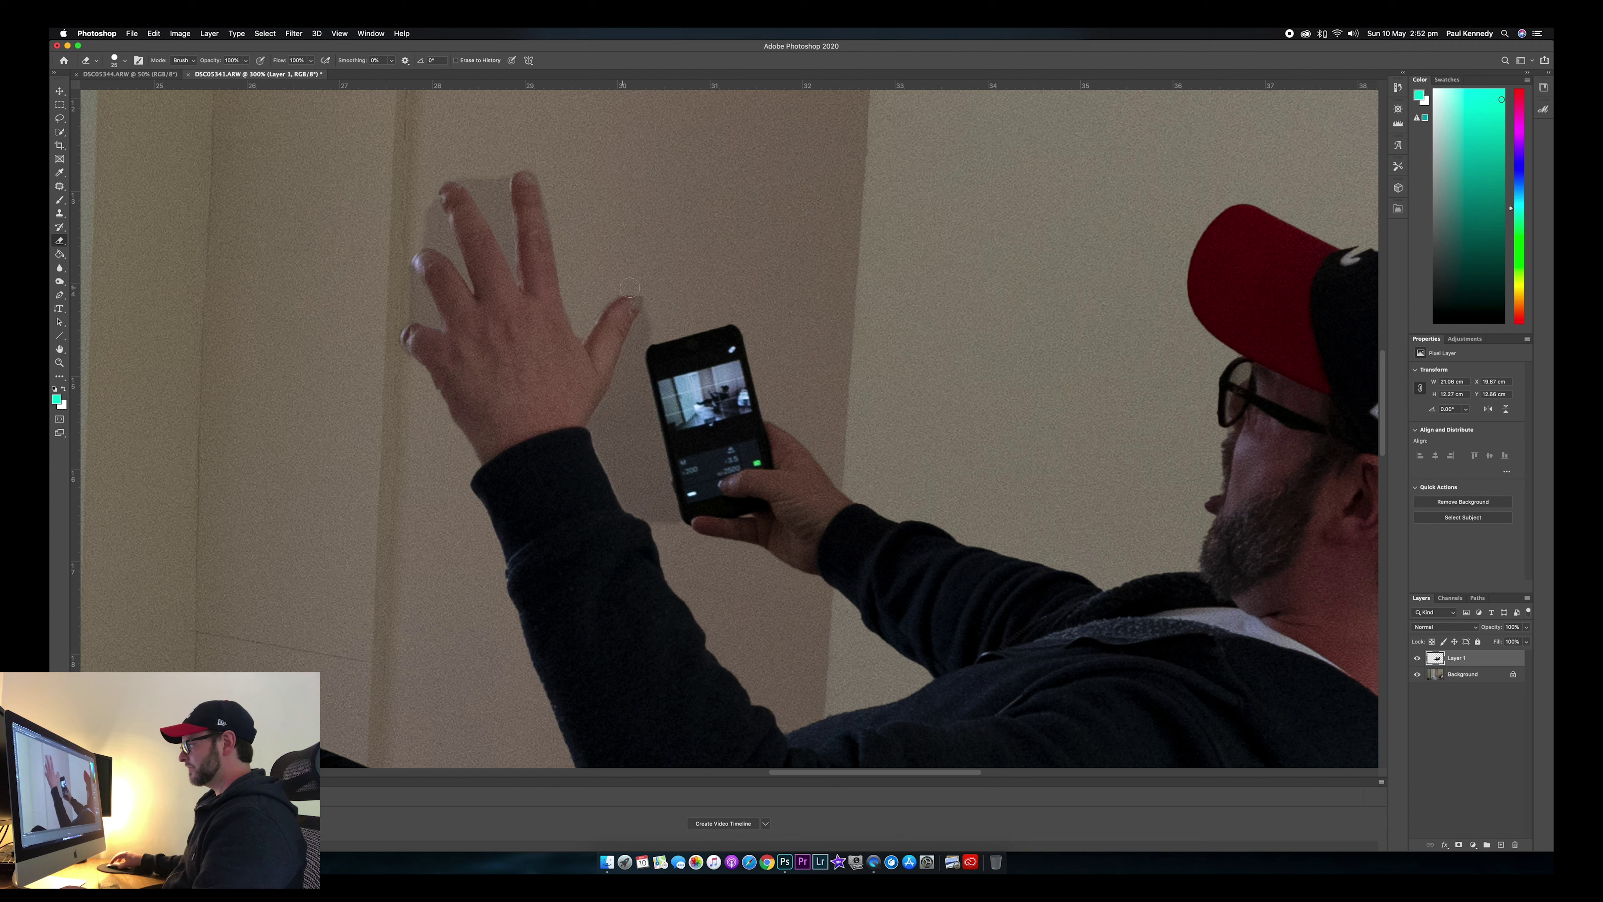
pyautogui.moveTo(659, 309); pyautogui.dragTo(598, 426)
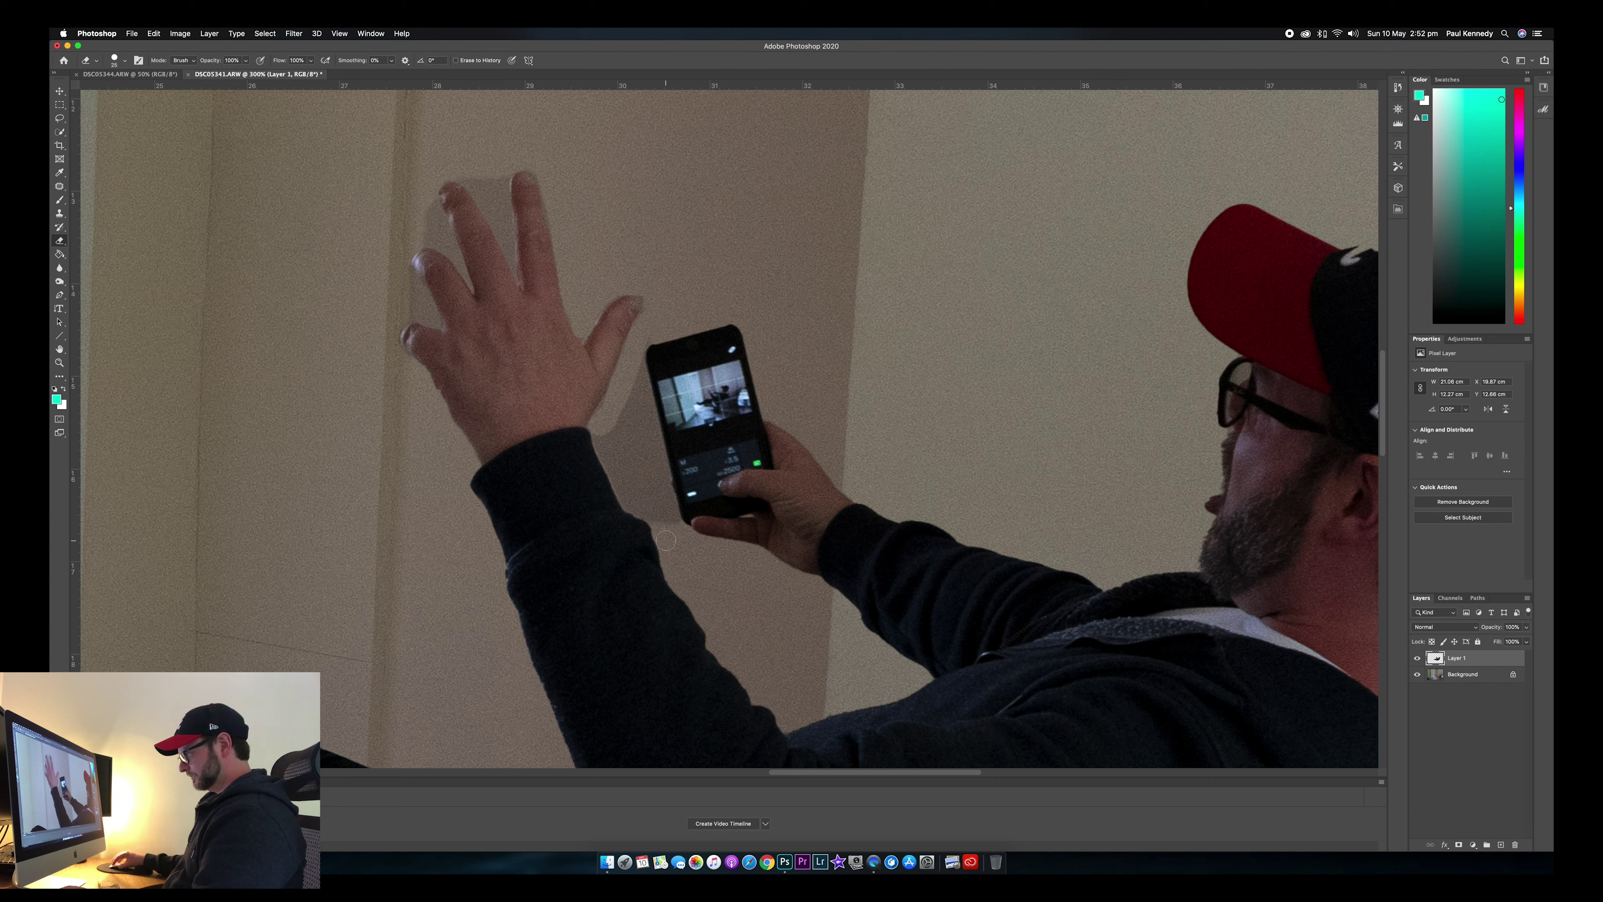
pyautogui.moveTo(666, 530)
pyautogui.mouseDown()
pyautogui.moveTo(599, 427)
pyautogui.moveTo(610, 458)
pyautogui.moveTo(638, 365)
pyautogui.moveTo(663, 515)
pyautogui.mouseUp()
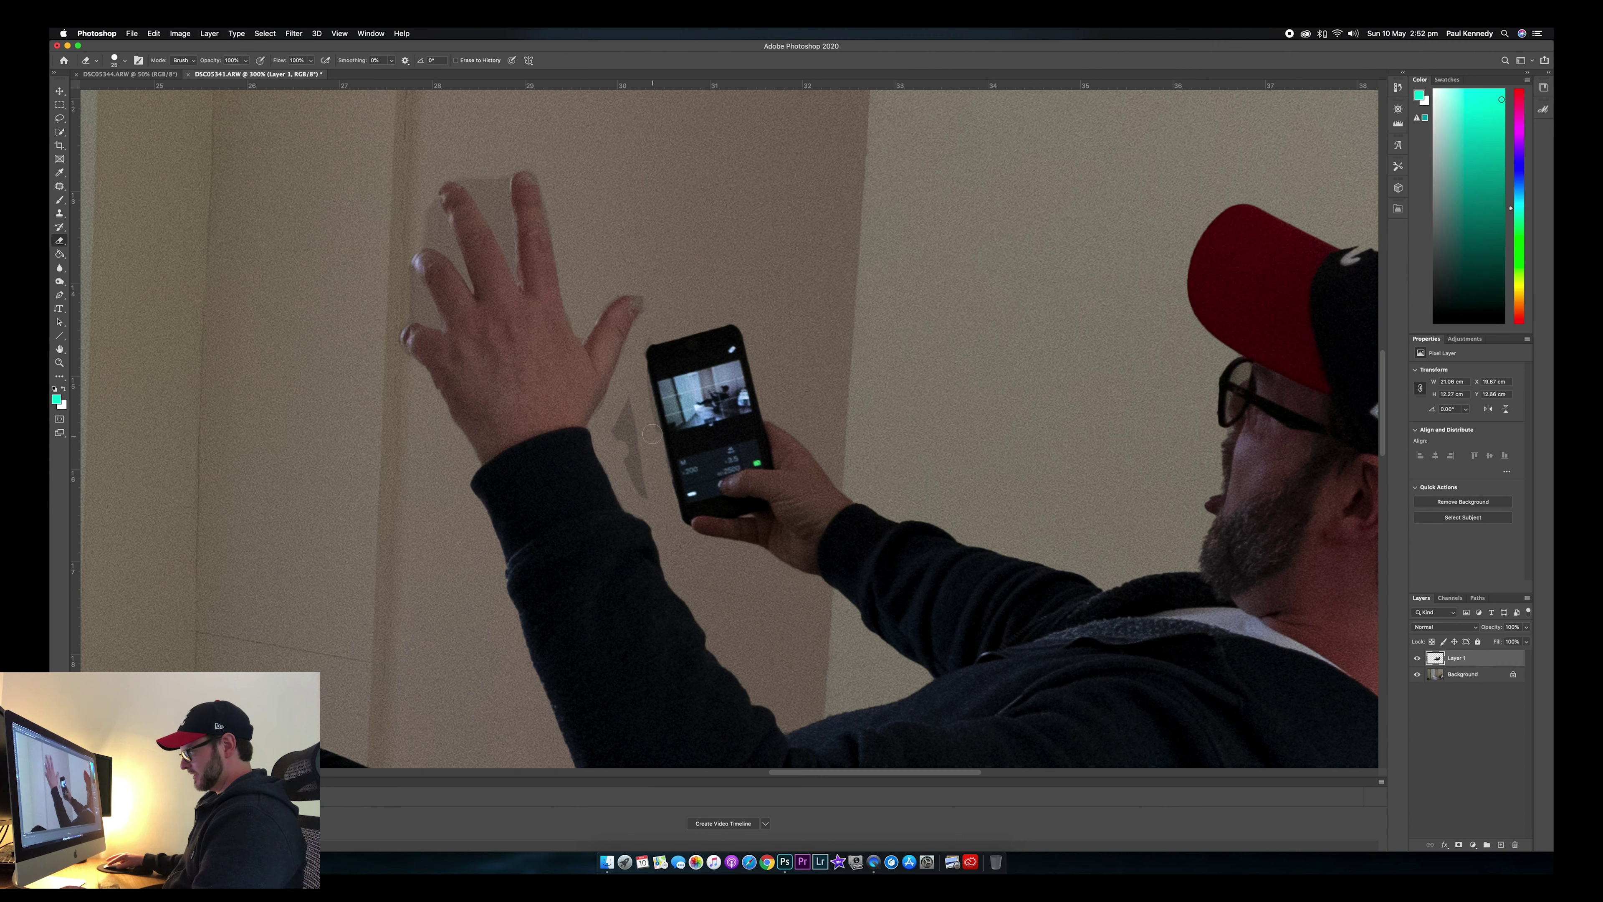
# Clean the remaining smear beside the phone and fingertips with a tiny brush, then zoom out.
pyautogui.moveTo(635, 375)
pyautogui.mouseDown()
pyautogui.moveTo(615, 455)
pyautogui.moveTo(653, 497)
pyautogui.moveTo(628, 403)
pyautogui.moveTo(632, 442)
pyautogui.mouseUp()
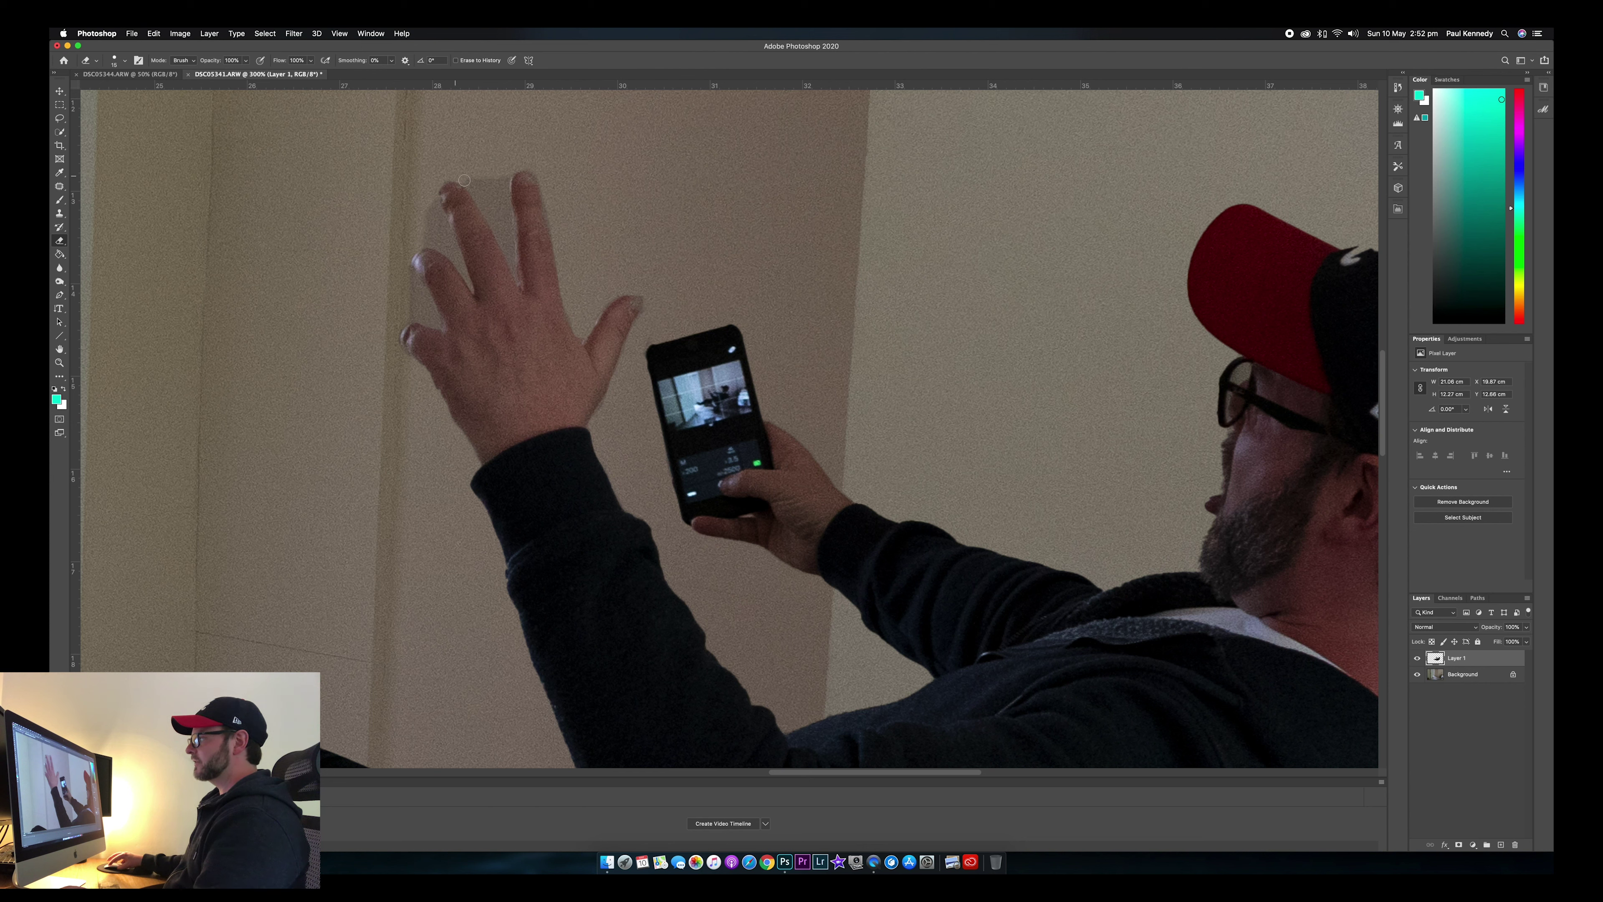
pyautogui.moveTo(464, 181)
pyautogui.mouseDown()
pyautogui.moveTo(507, 247)
pyautogui.moveTo(506, 170)
pyautogui.moveTo(477, 177)
pyautogui.moveTo(501, 229)
pyautogui.moveTo(489, 175)
pyautogui.mouseUp()
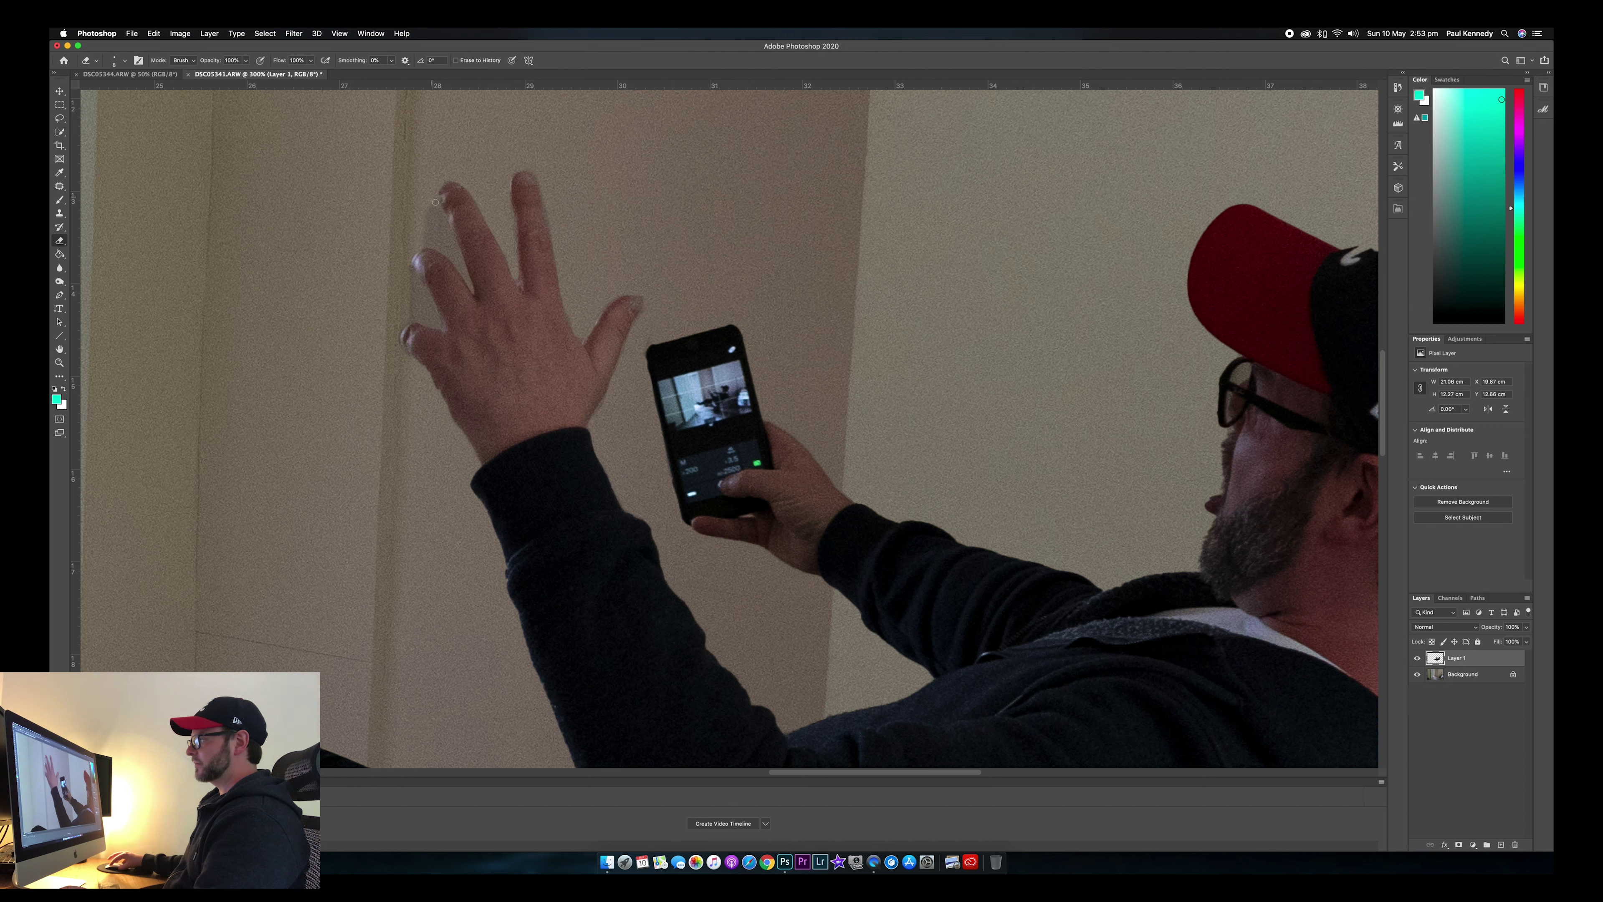
pyautogui.moveTo(435, 202); pyautogui.dragTo(451, 240)
pyautogui.moveTo(446, 244); pyautogui.dragTo(417, 238)
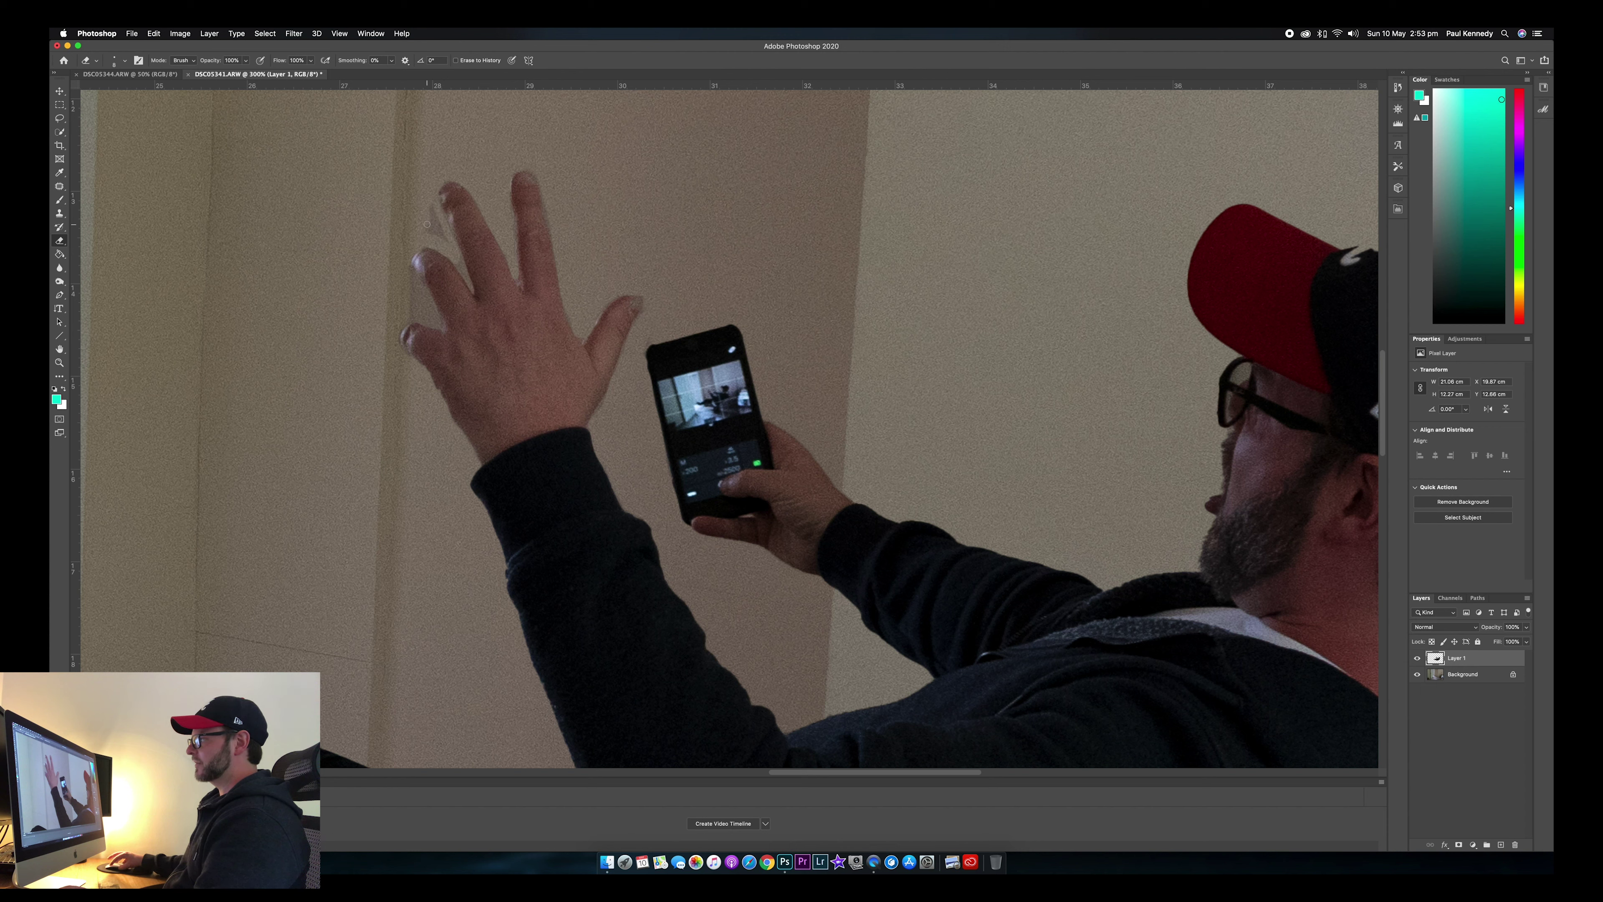
pyautogui.press('[')
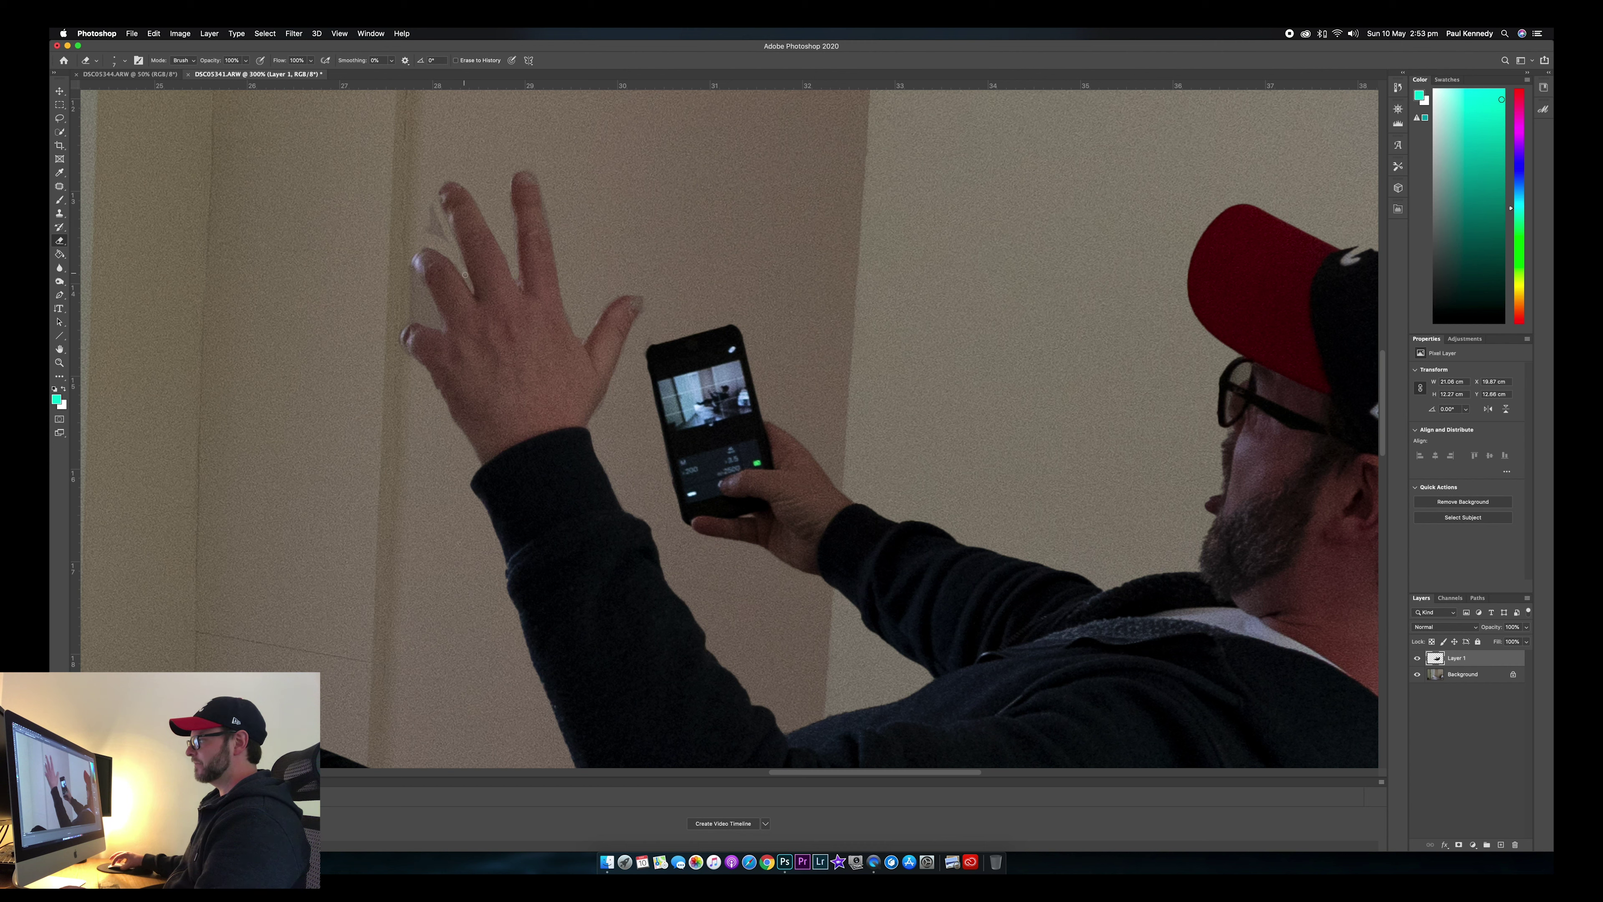
pyautogui.press(']')
pyautogui.press(']')
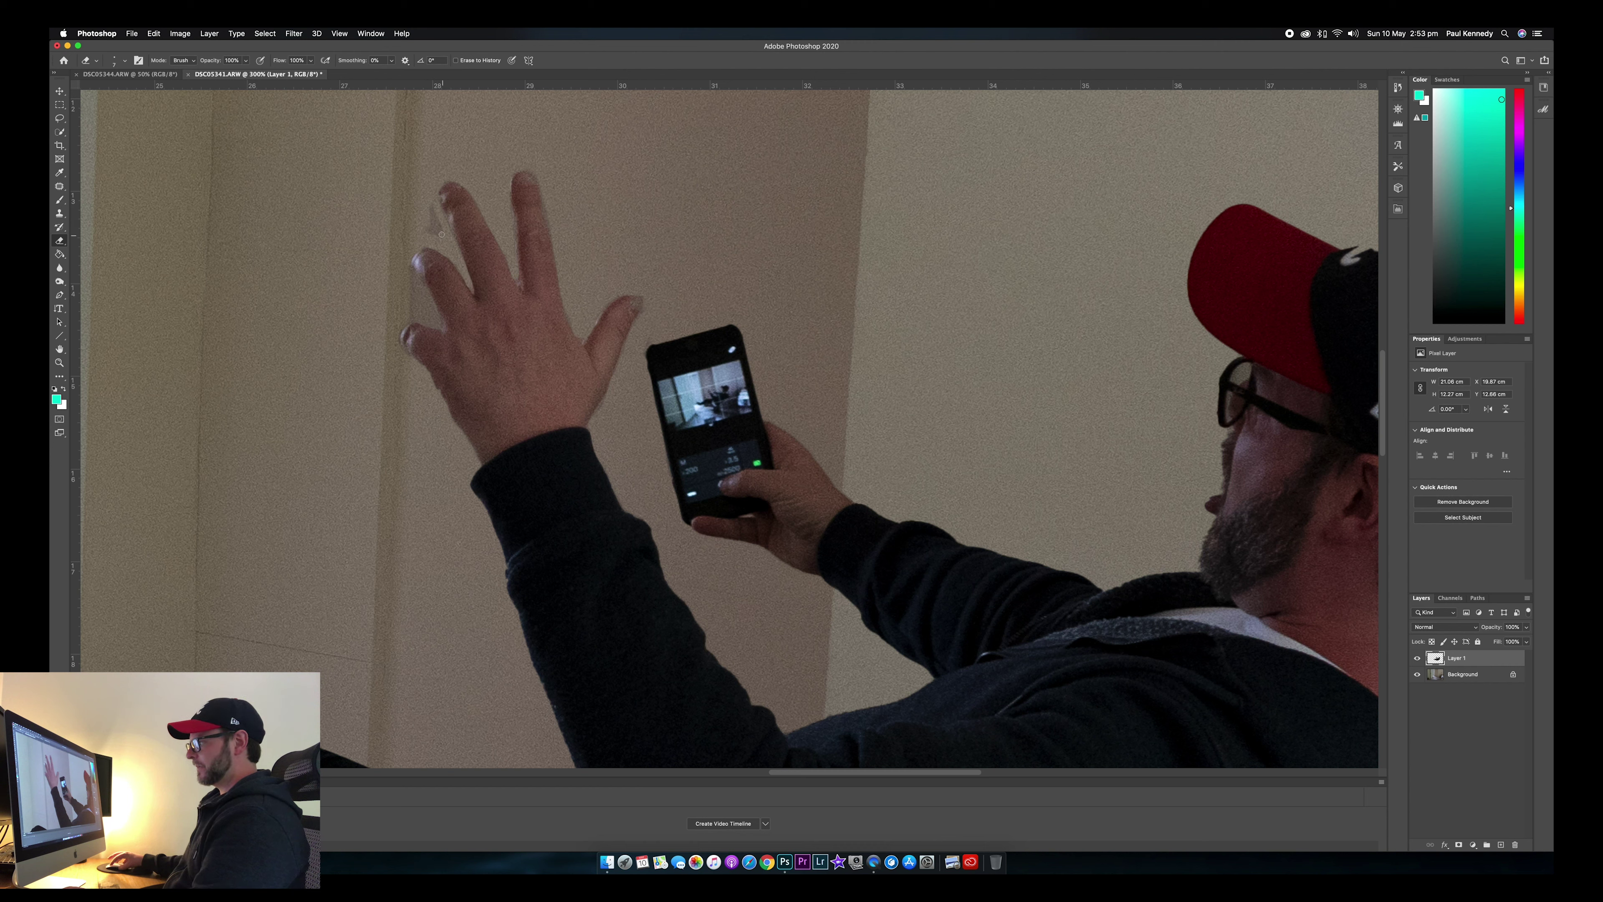
pyautogui.moveTo(440, 239); pyautogui.dragTo(432, 207)
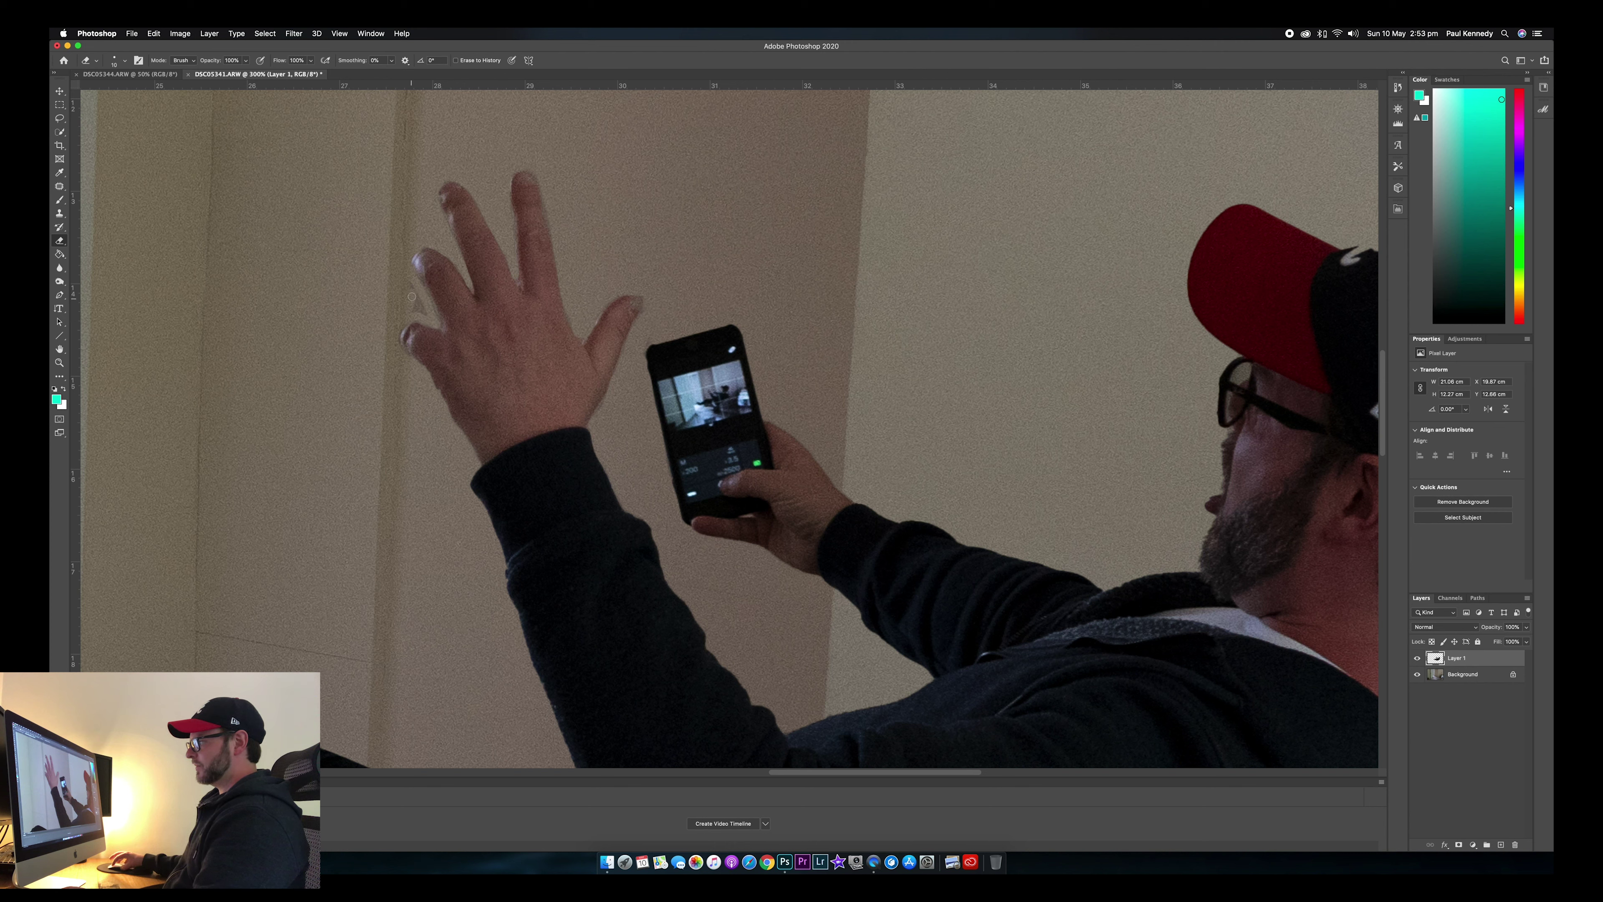
pyautogui.moveTo(412, 283); pyautogui.dragTo(423, 313)
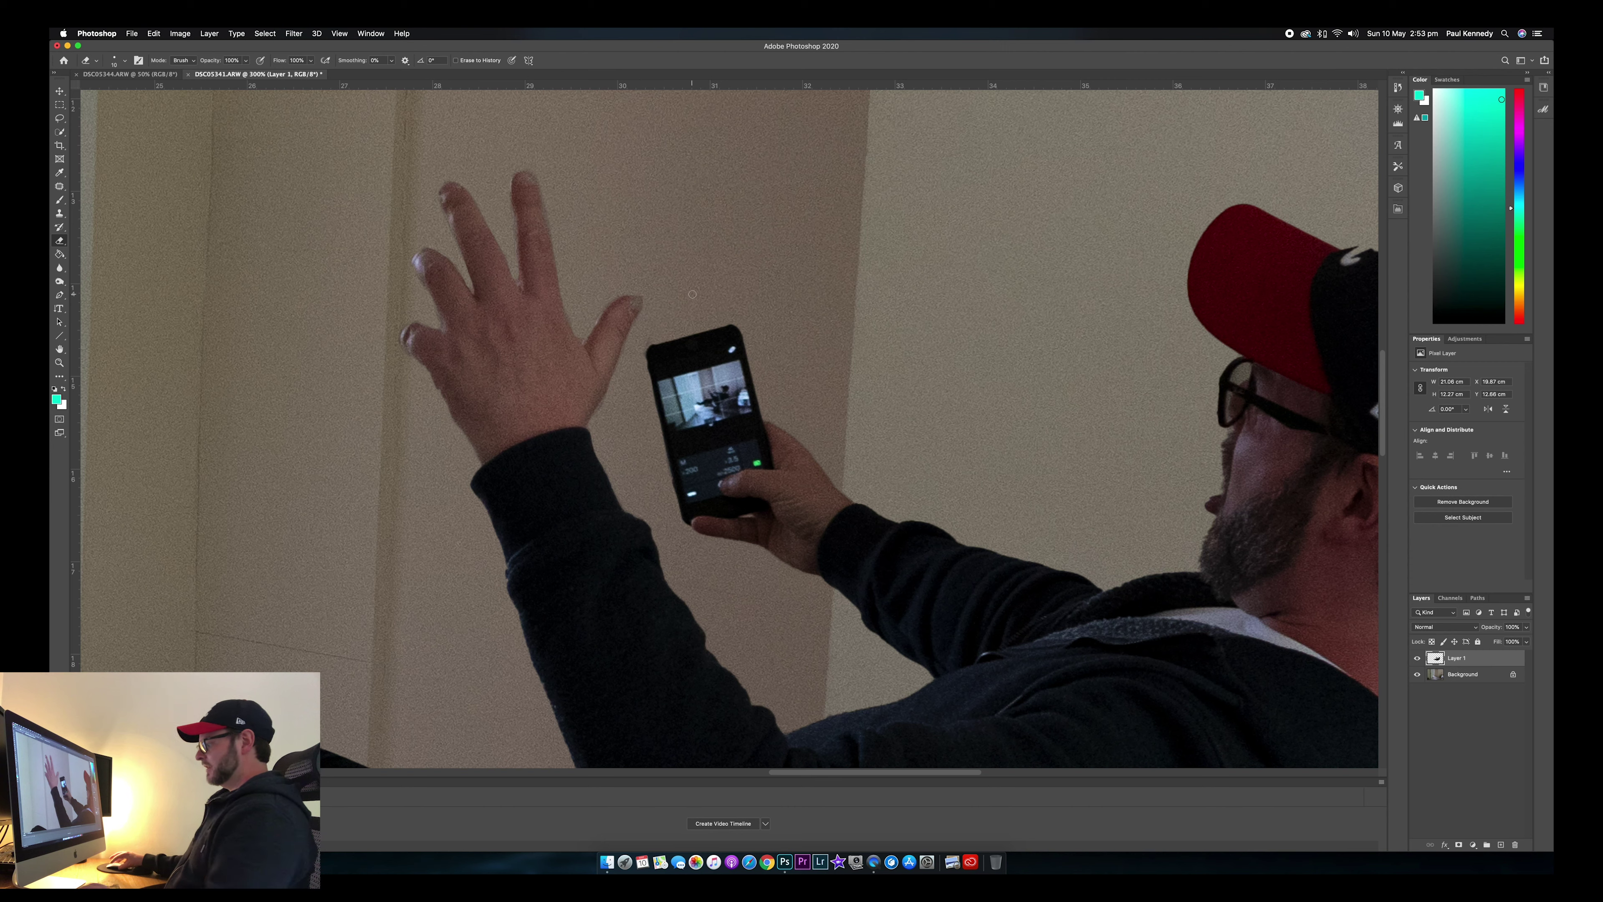
pyautogui.press('super+minus')
pyautogui.press('super+minus')
pyautogui.press('super+minus')
pyautogui.press('super+minus')
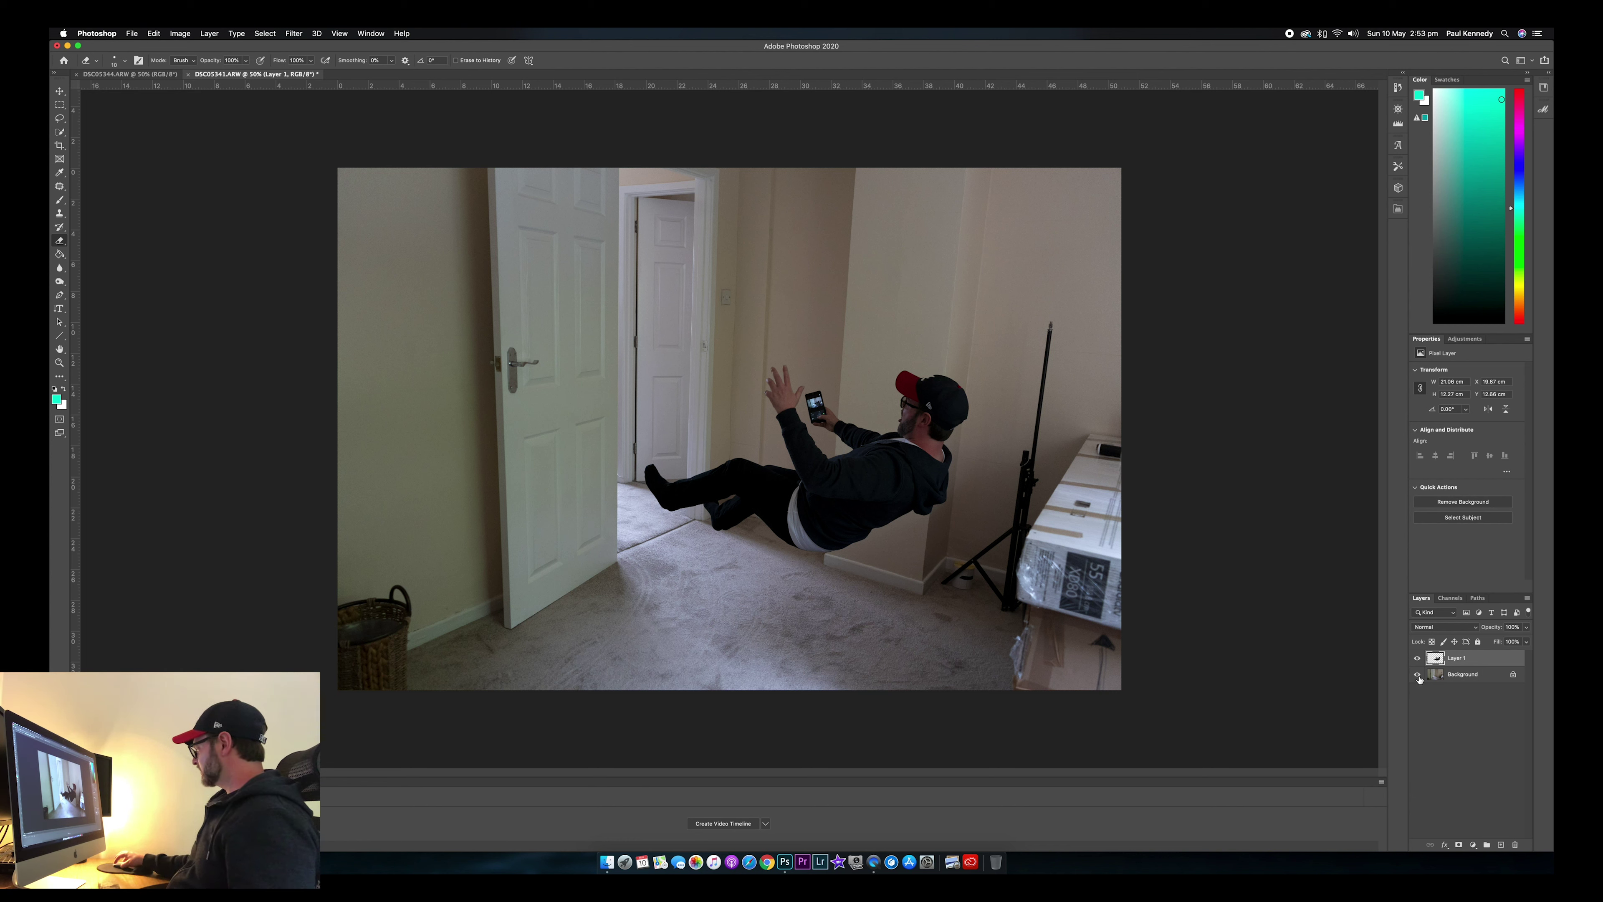
# Select the Background layer and set up the Burn tool with Range Shadows, Exposure 22%.
pyautogui.click(1470, 674)
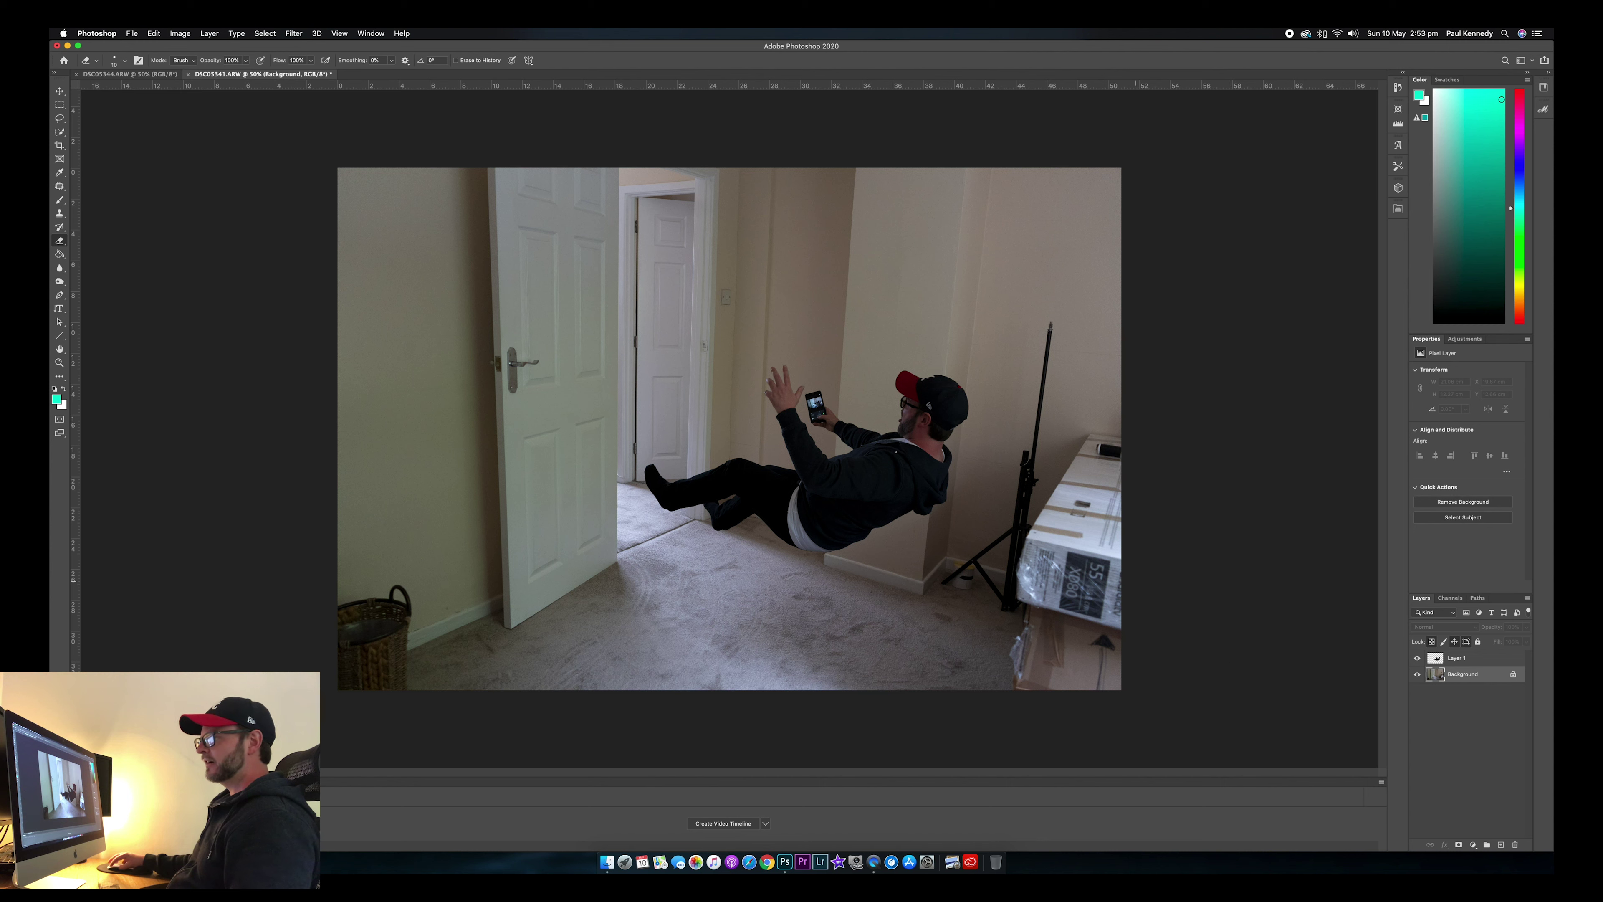
pyautogui.click(61, 282)
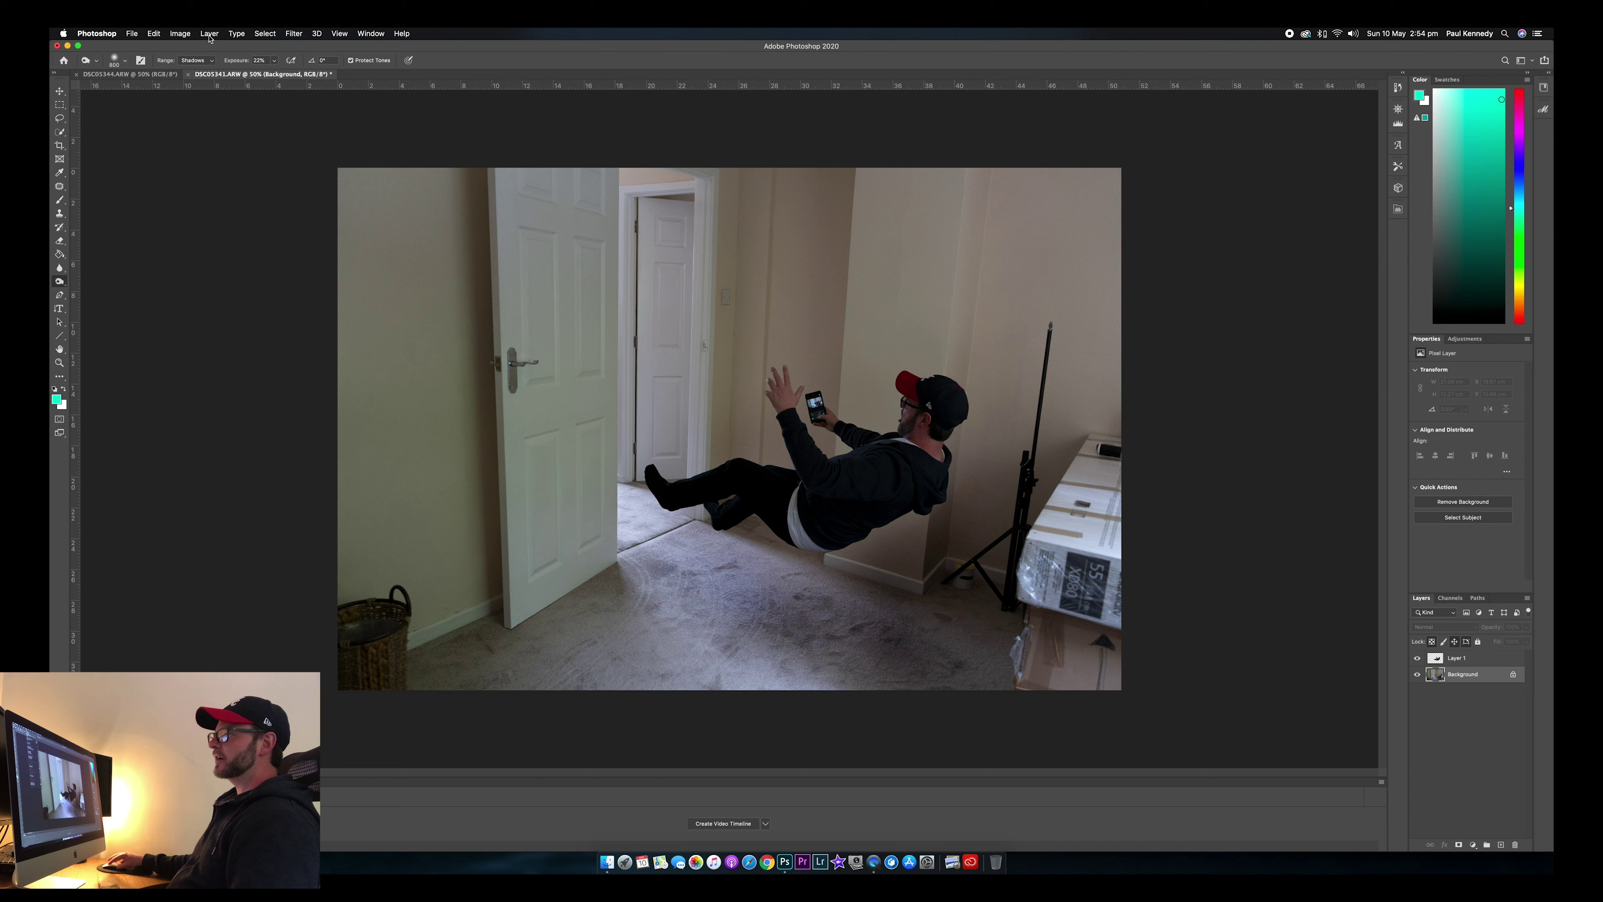
pyautogui.click(210, 36)
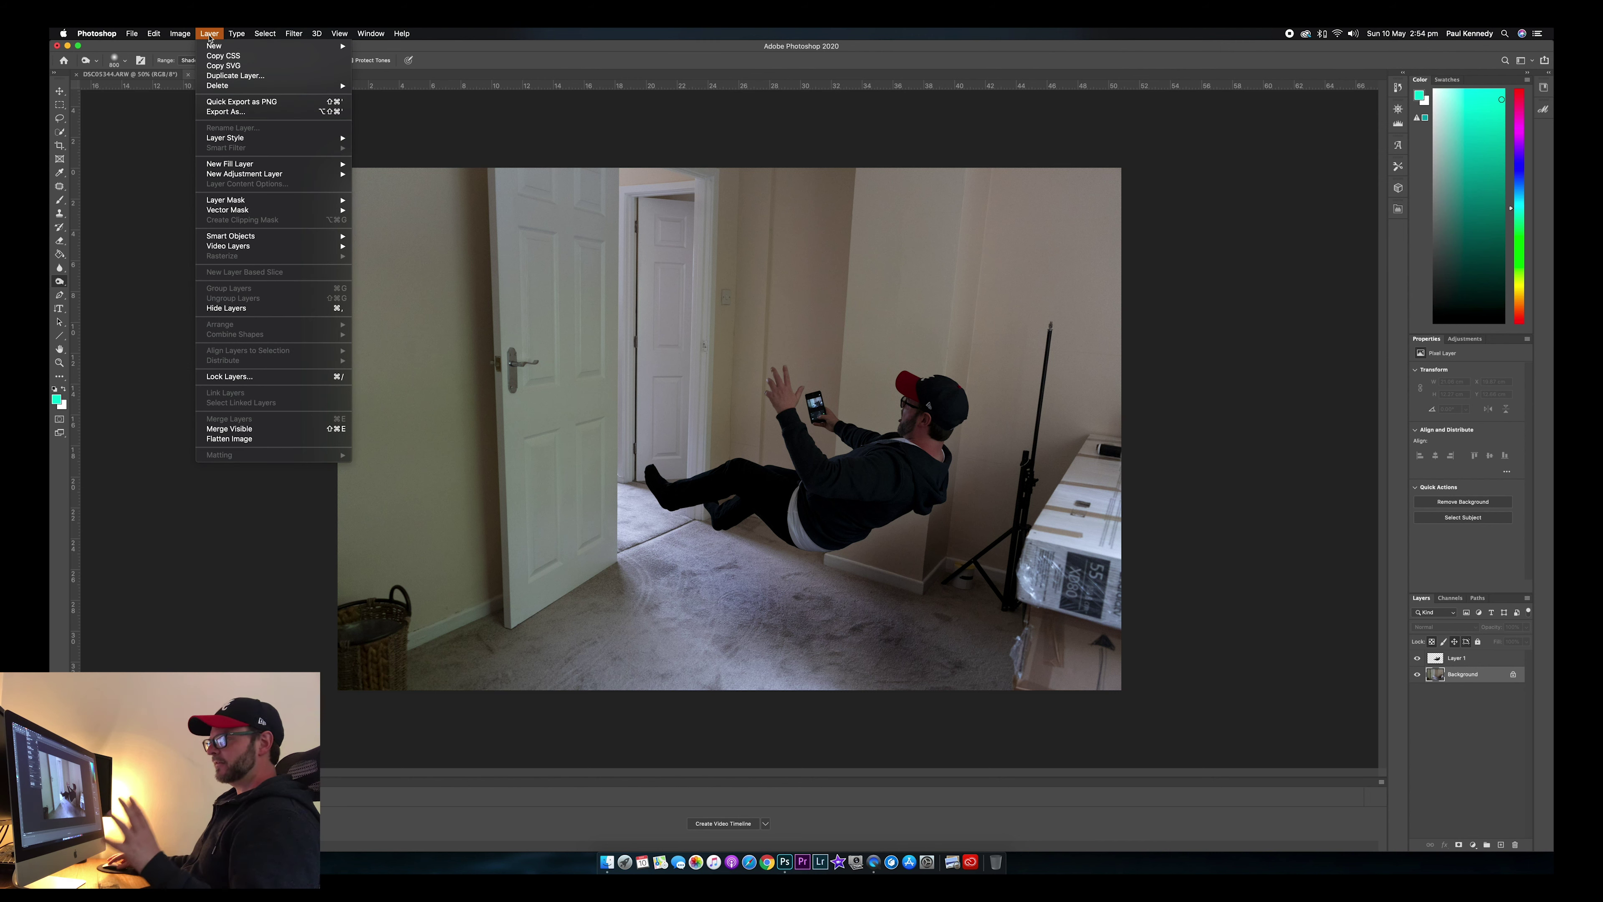
# Flatten the image into a single Background layer.
pyautogui.click(240, 440)
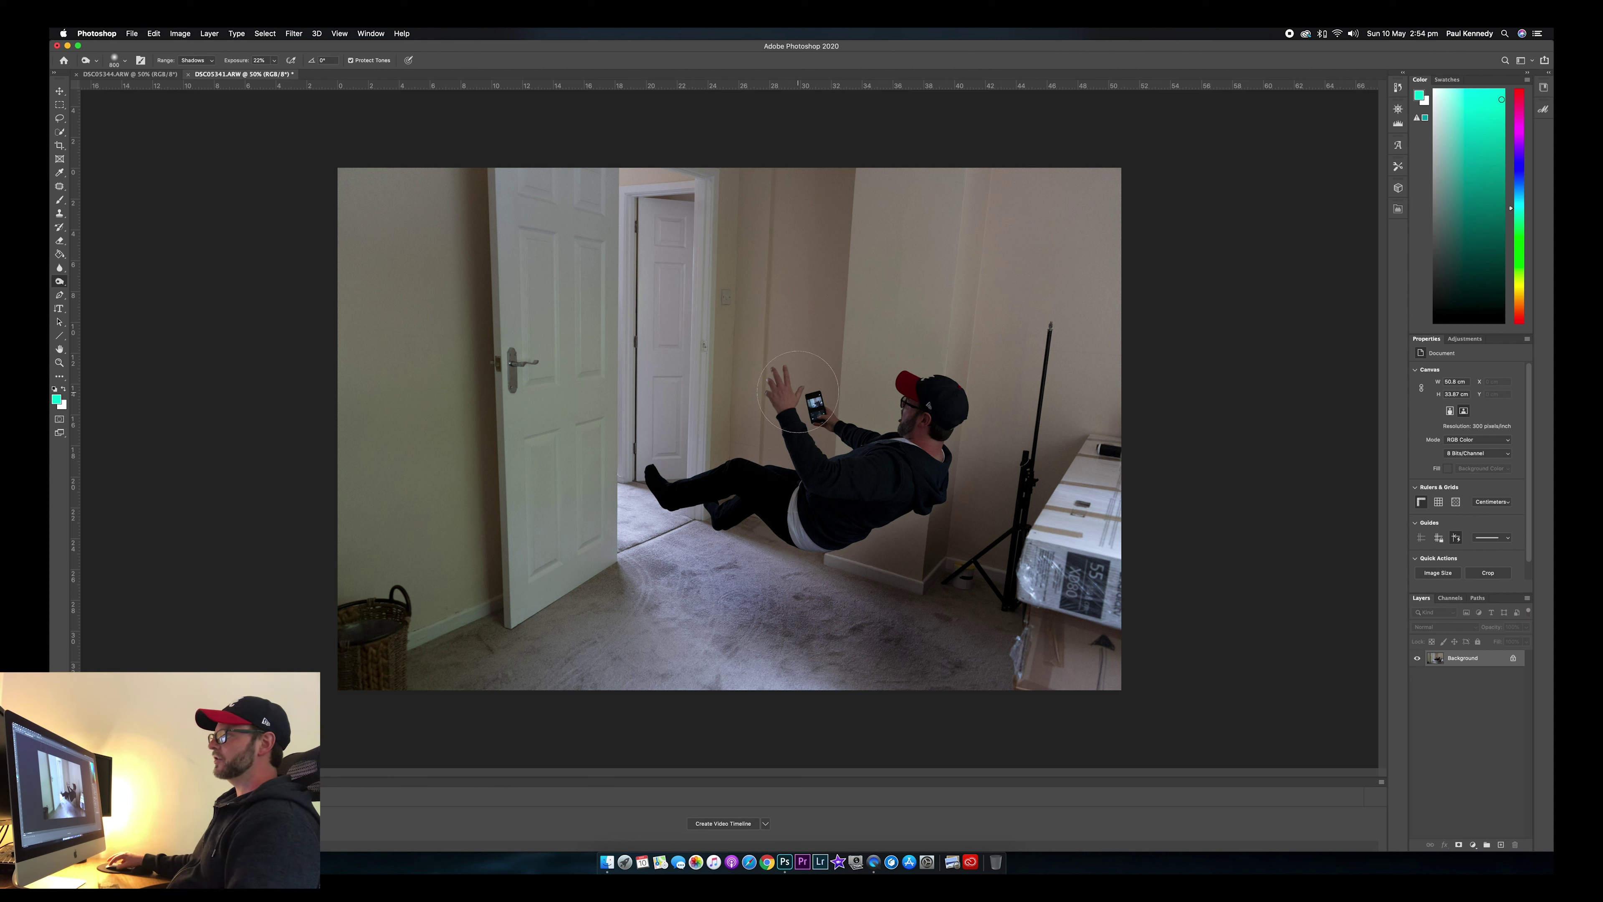
pyautogui.click(292, 35)
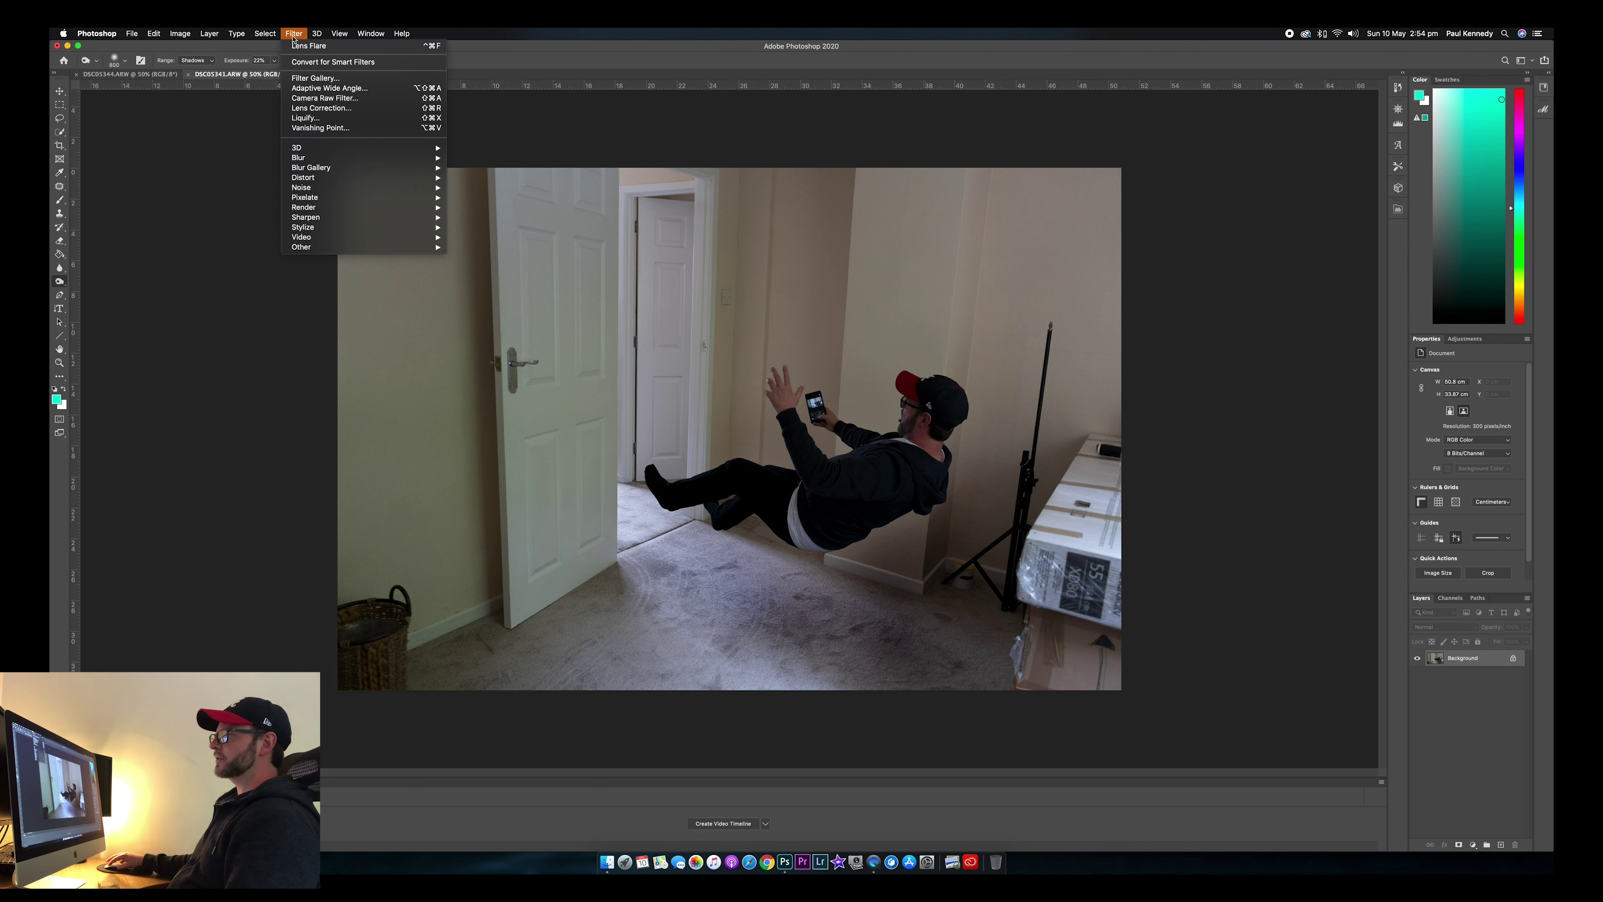
# In Camera Raw Filter, set Highlights -100, Shadows +100, Clarity +15 and Temperature -8.
pyautogui.click(309, 100)
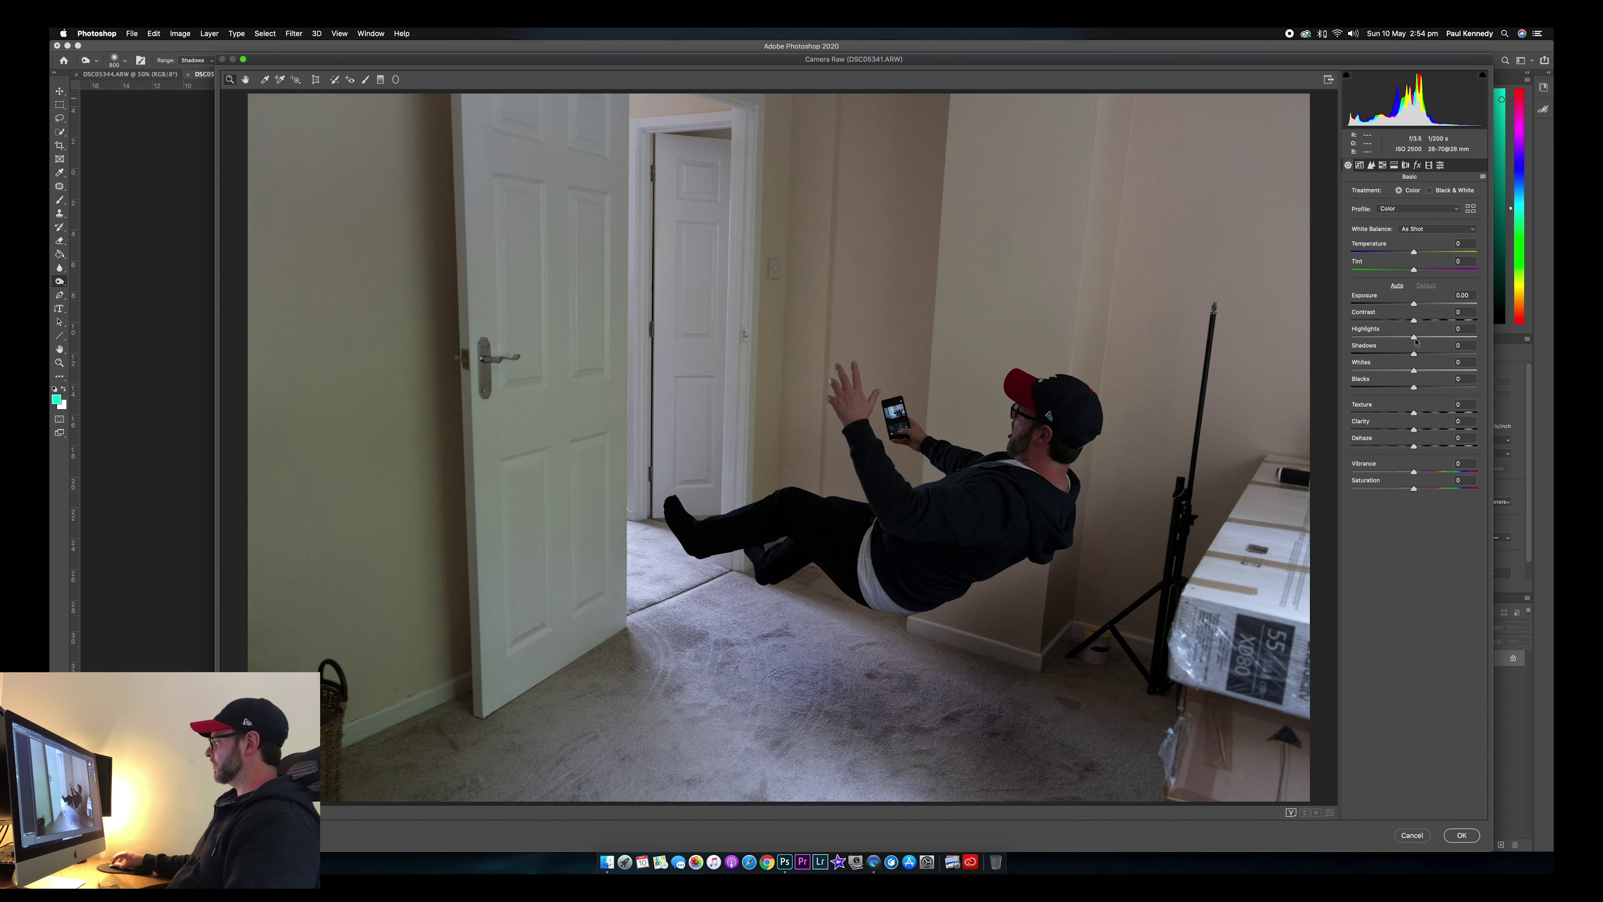
pyautogui.moveTo(1414, 338); pyautogui.dragTo(1352, 337)
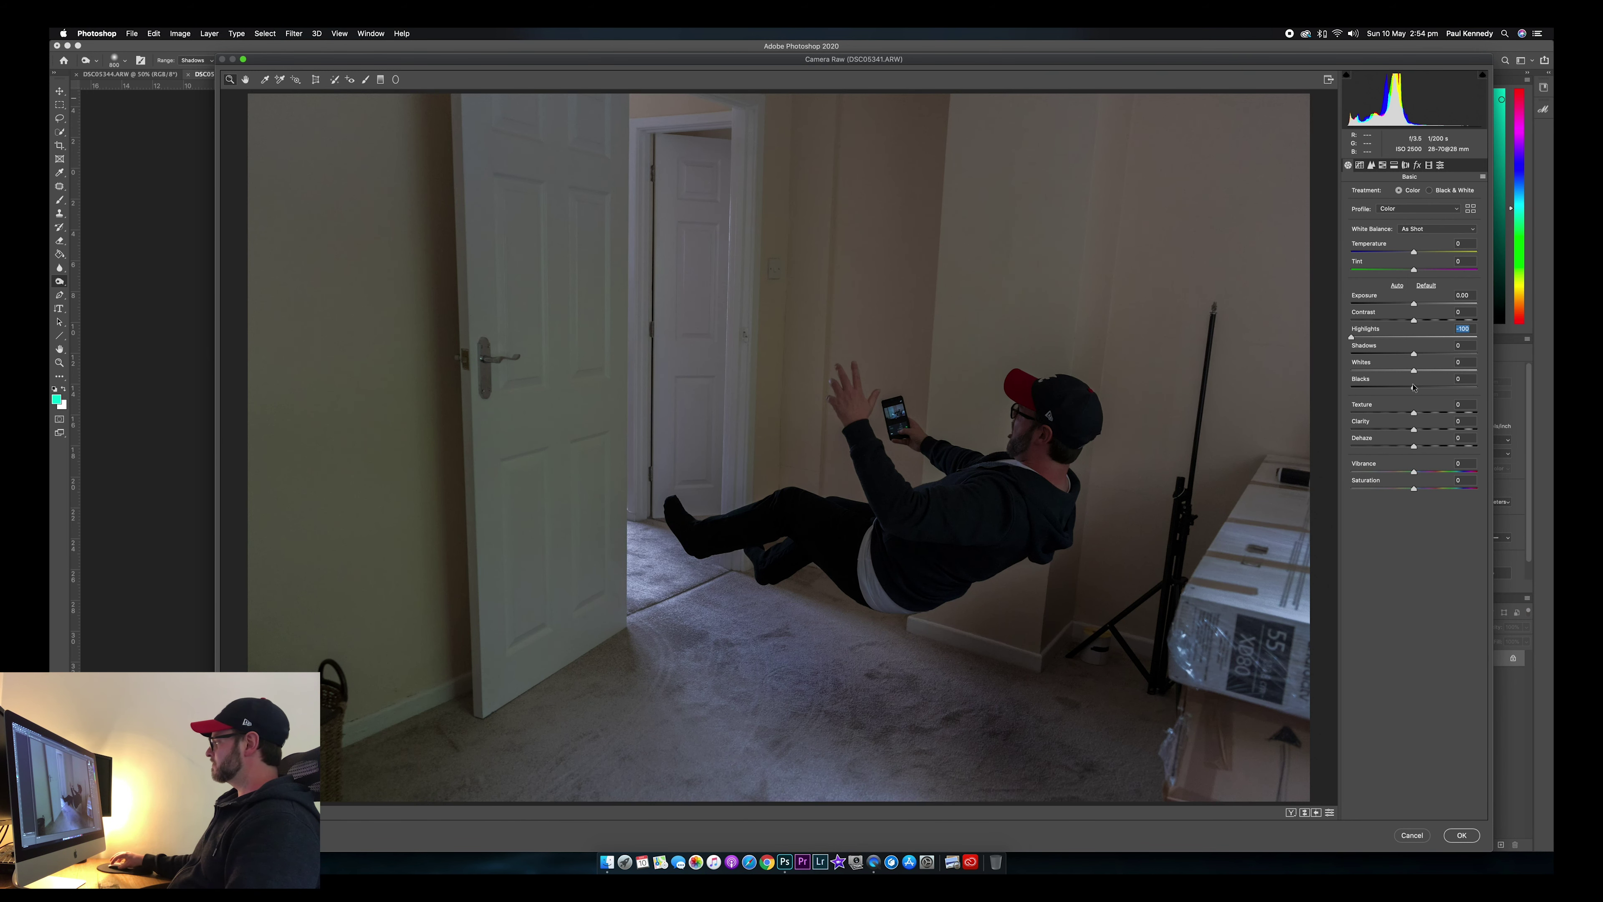
pyautogui.moveTo(1496, 358); pyautogui.dragTo(1496, 358)
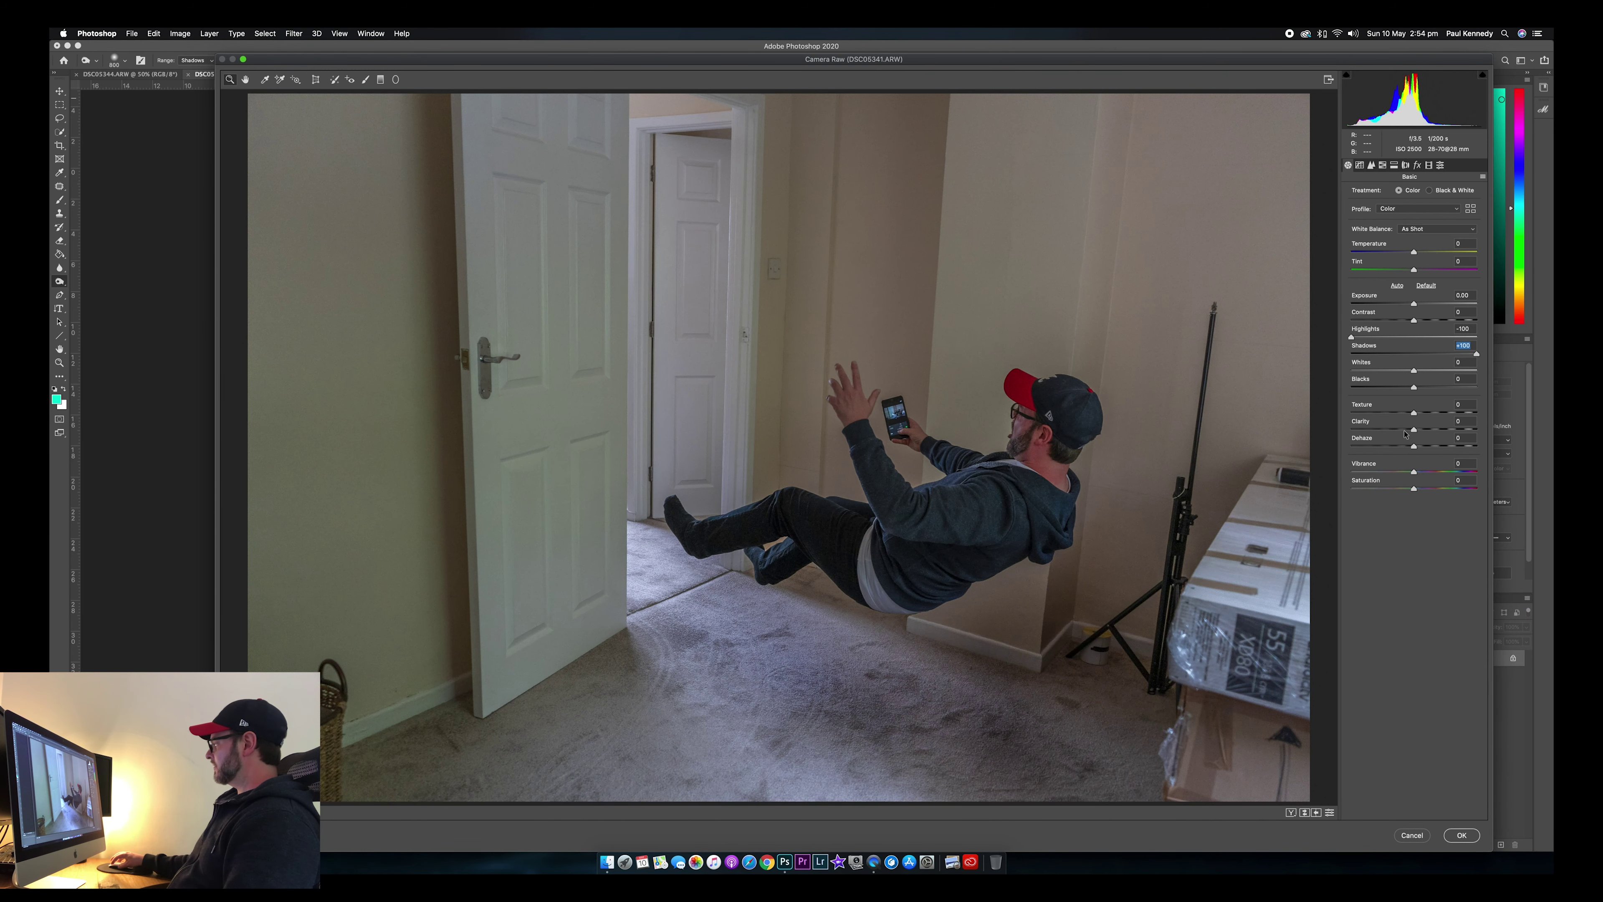
pyautogui.moveTo(1414, 431); pyautogui.dragTo(1424, 432)
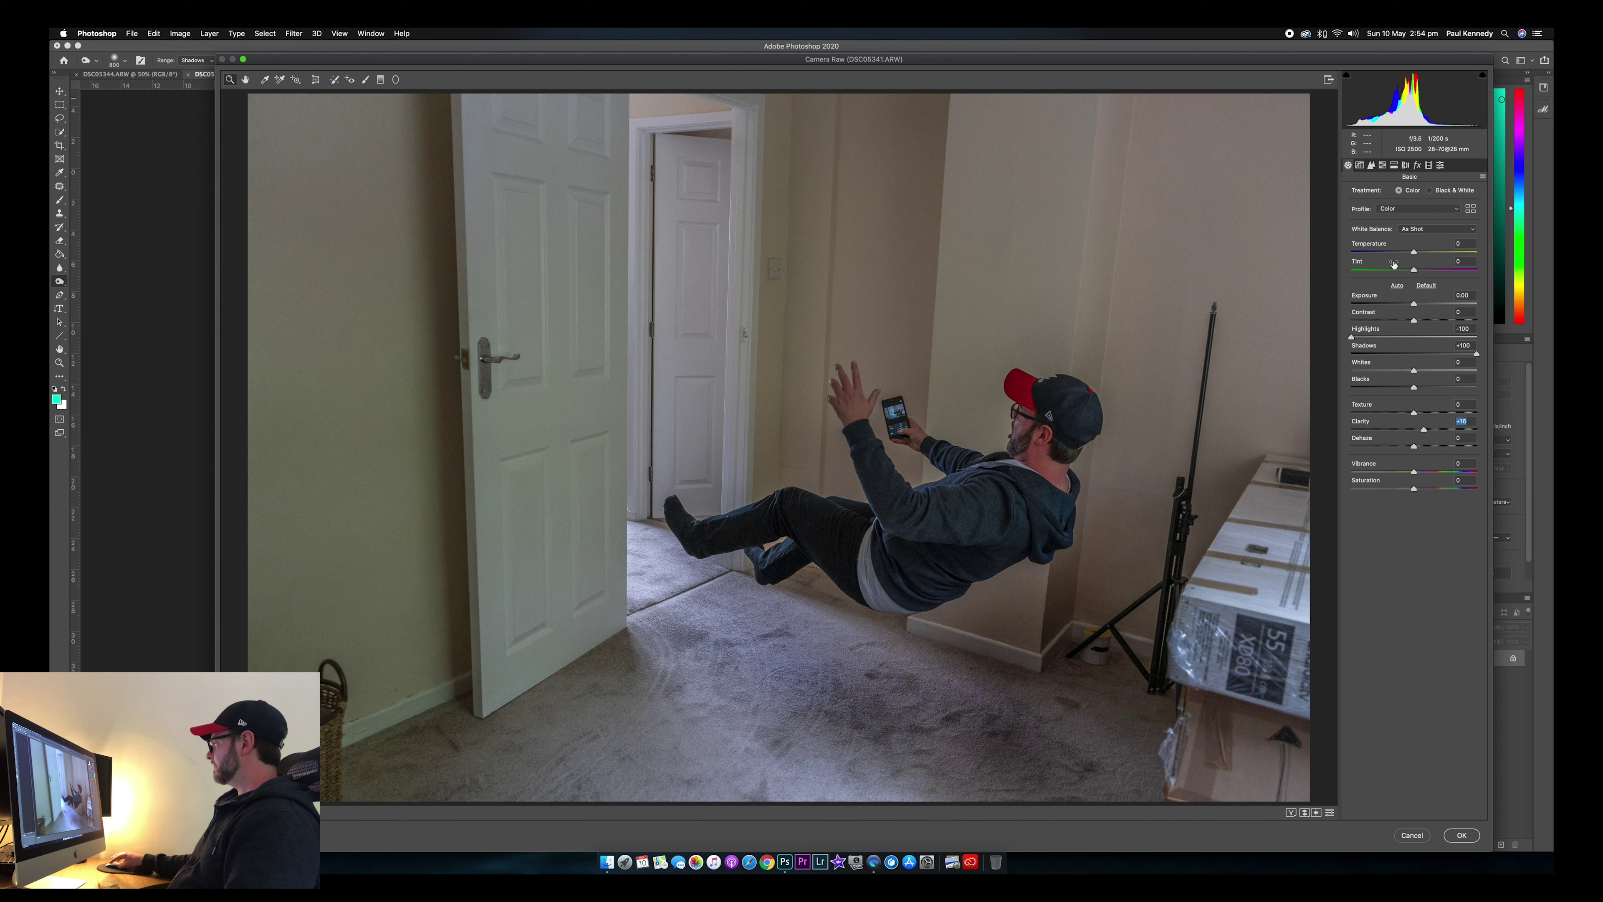
pyautogui.moveTo(1416, 254); pyautogui.dragTo(1410, 254)
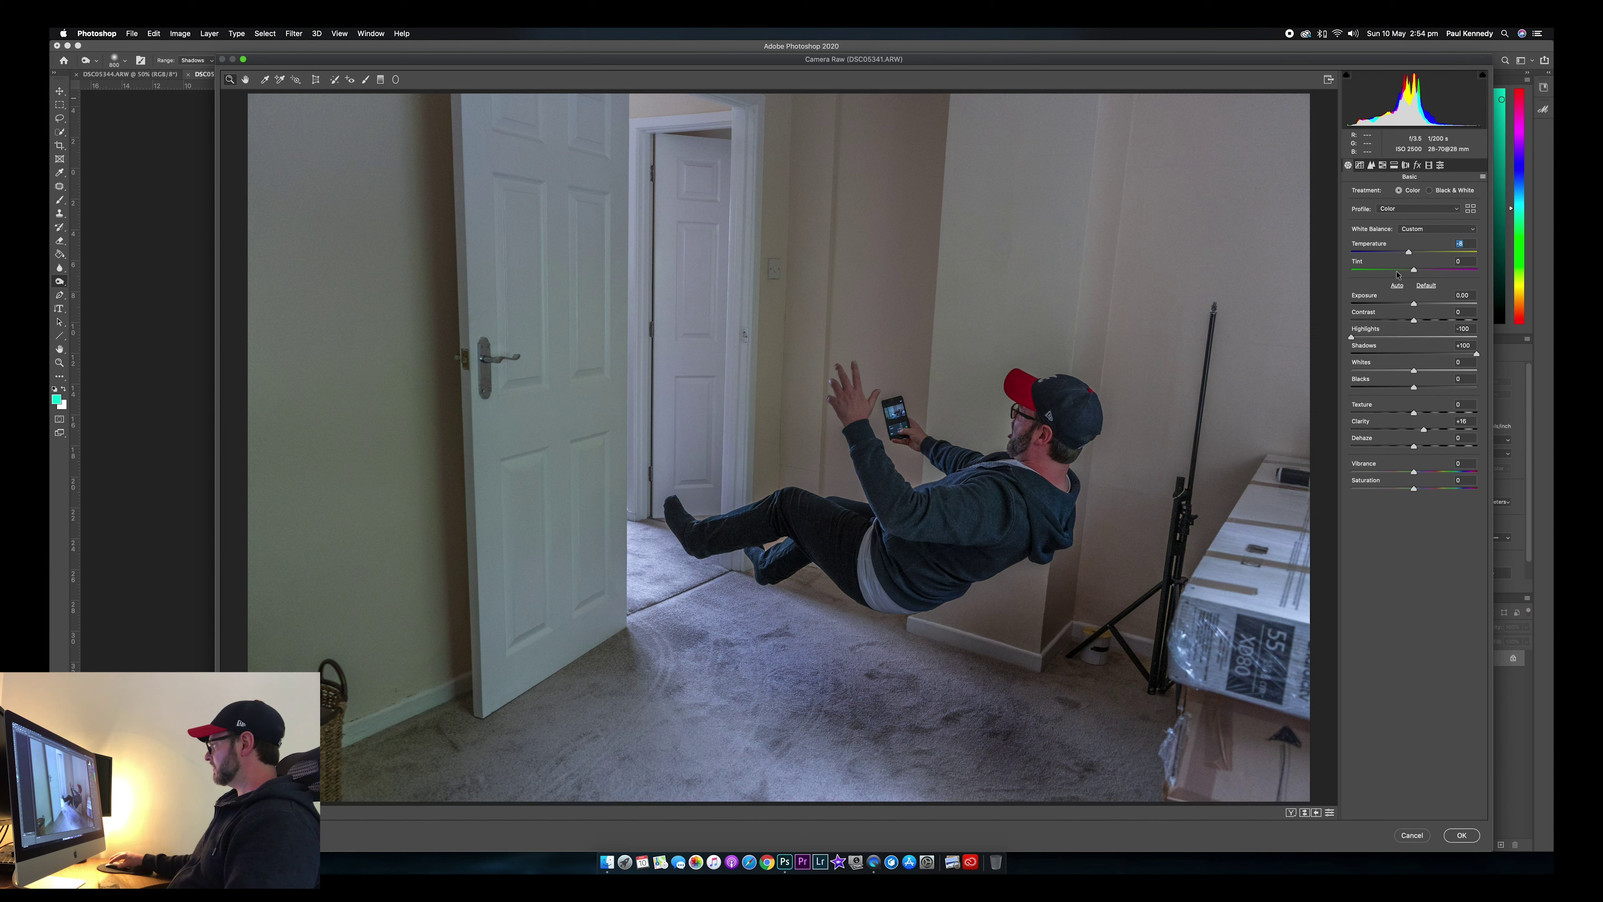
pyautogui.click(1382, 165)
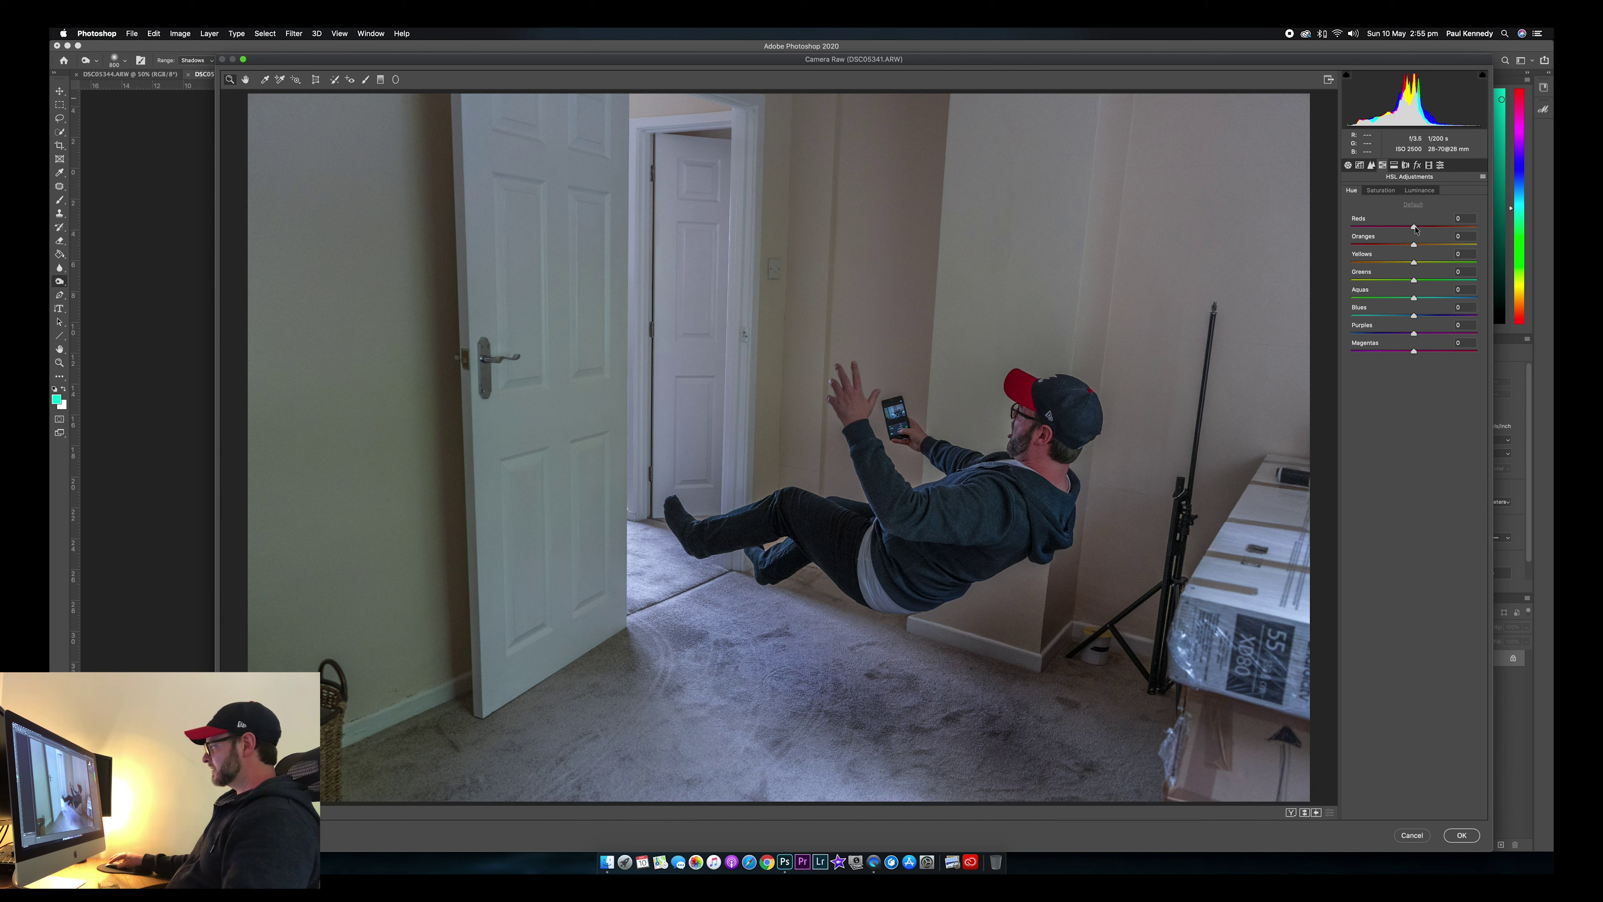
# In HSL, lower Reds saturation to -16 and shift the Blues hue to about -29.
pyautogui.click(1382, 190)
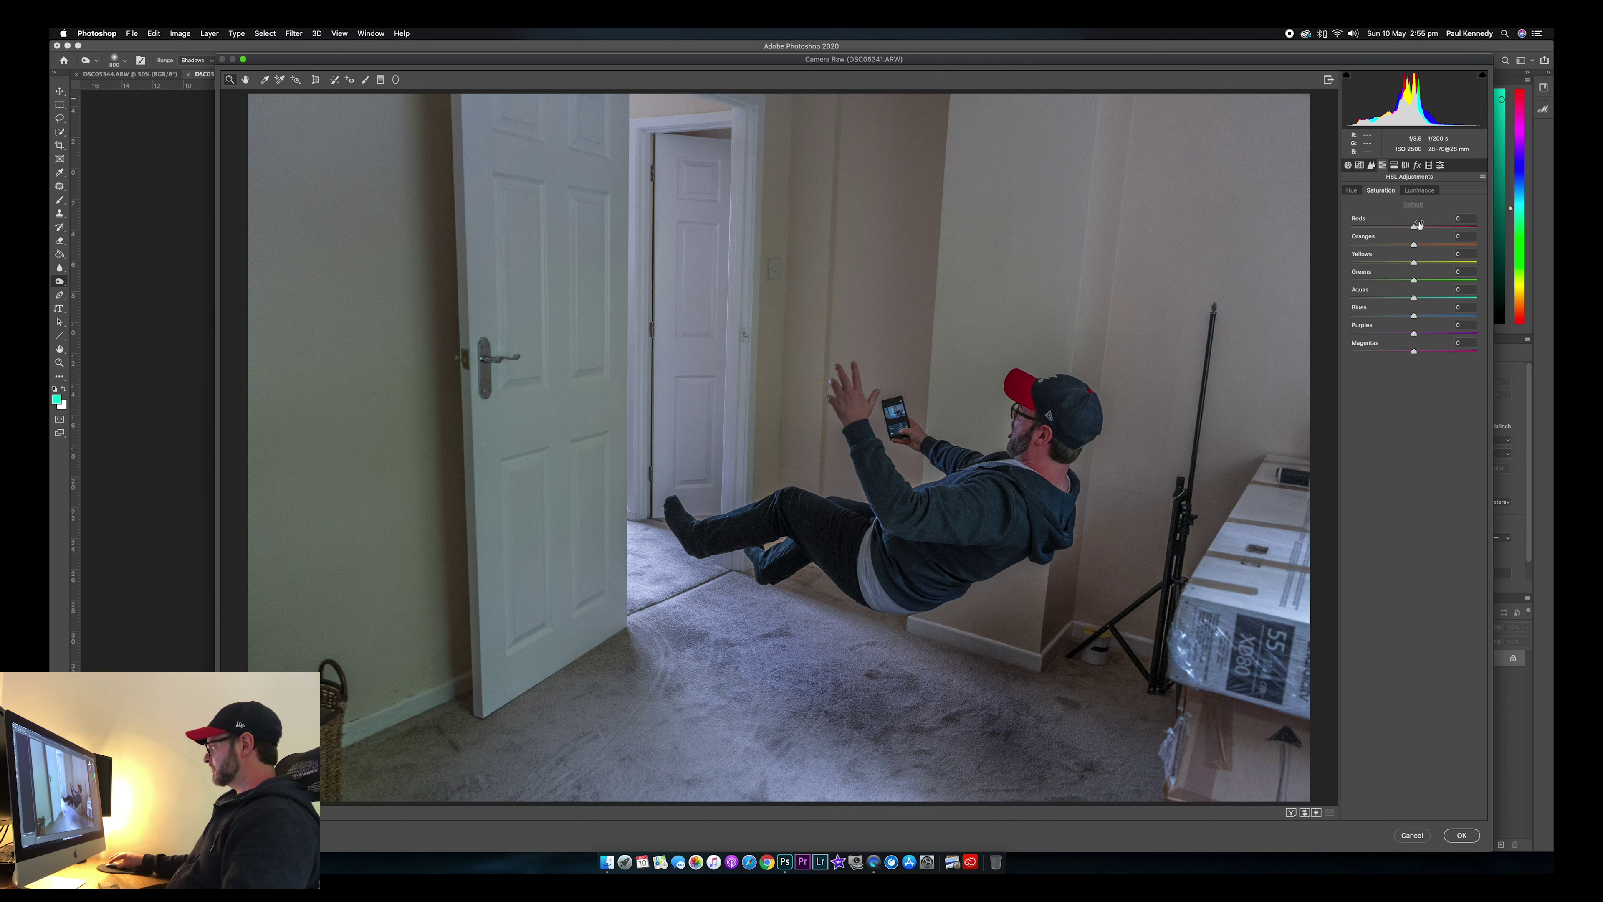
pyautogui.moveTo(1415, 227); pyautogui.dragTo(1384, 231)
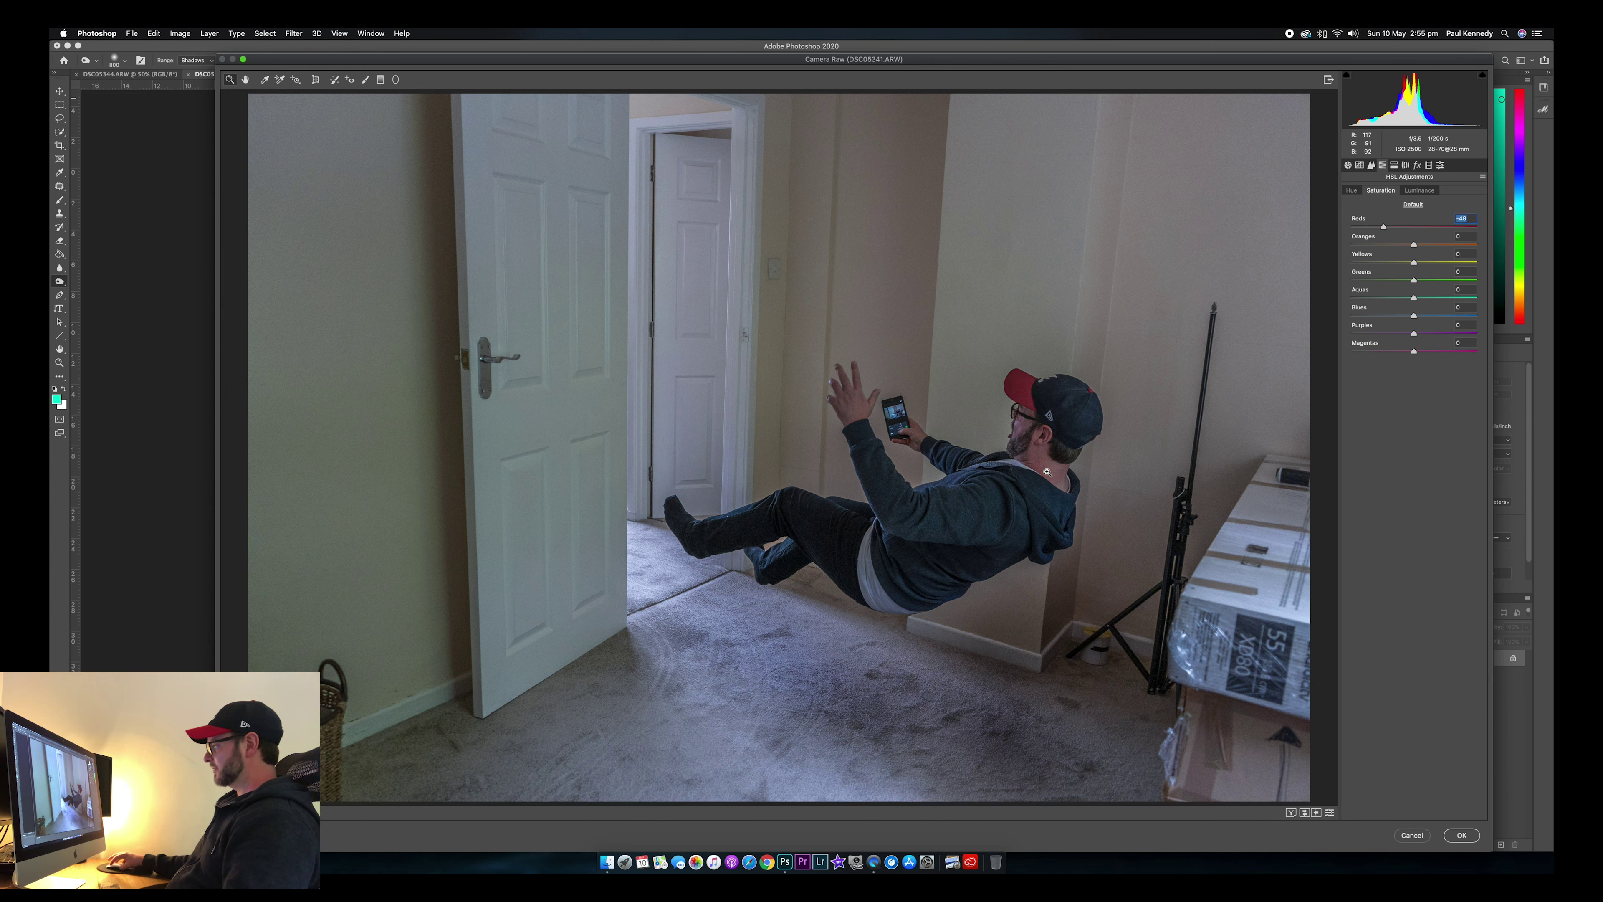
pyautogui.click(1352, 189)
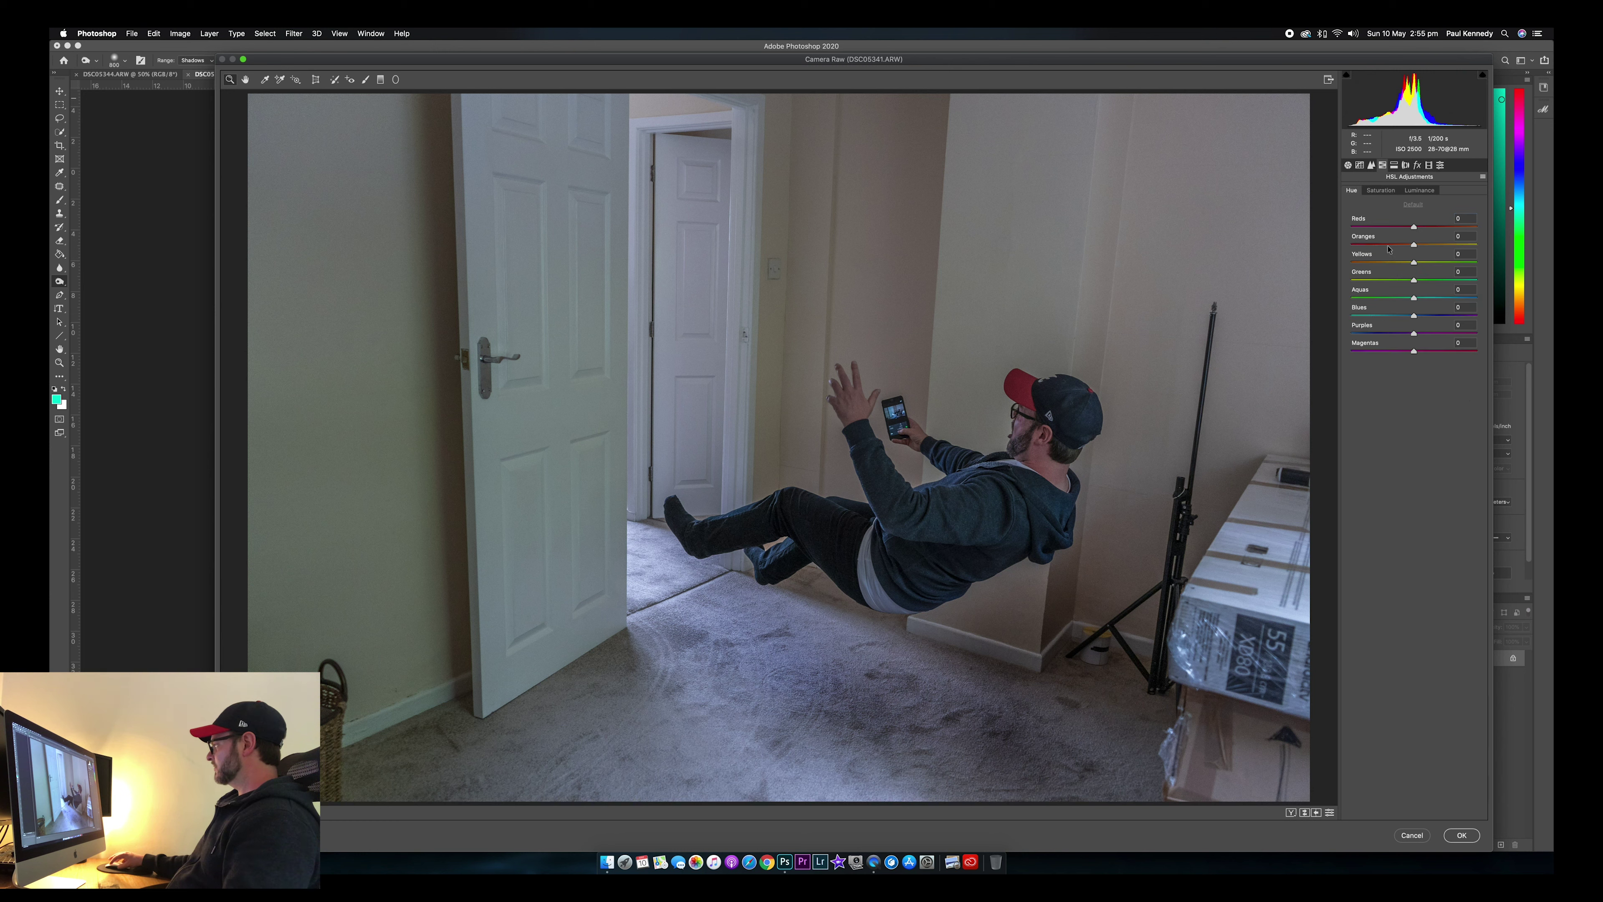
pyautogui.moveTo(1416, 320); pyautogui.dragTo(1397, 321)
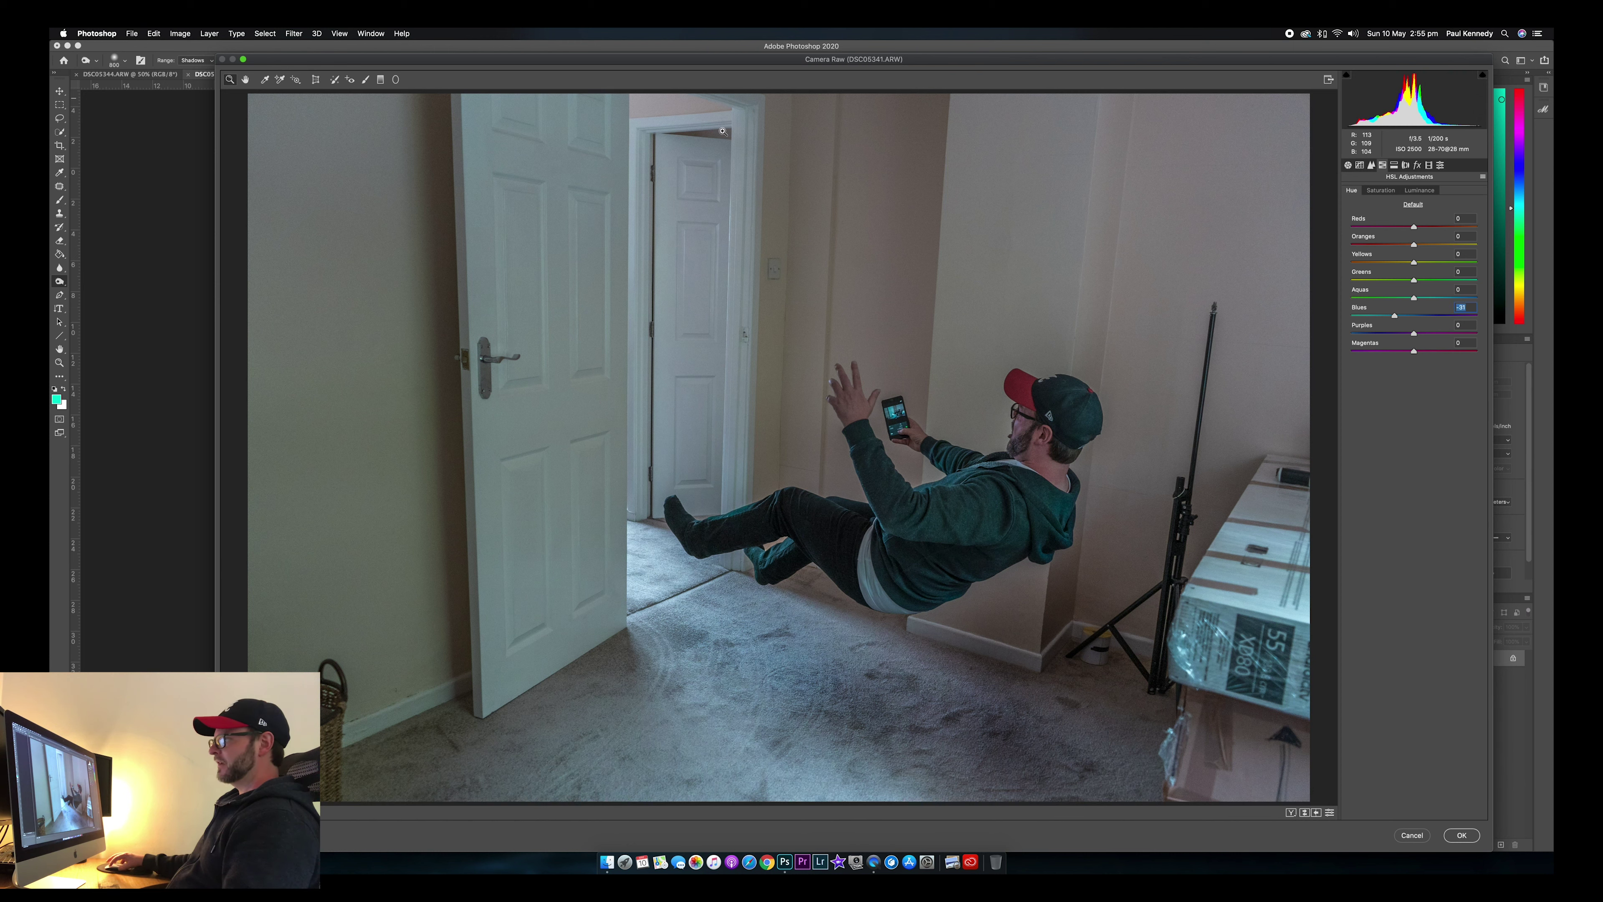
pyautogui.click(381, 80)
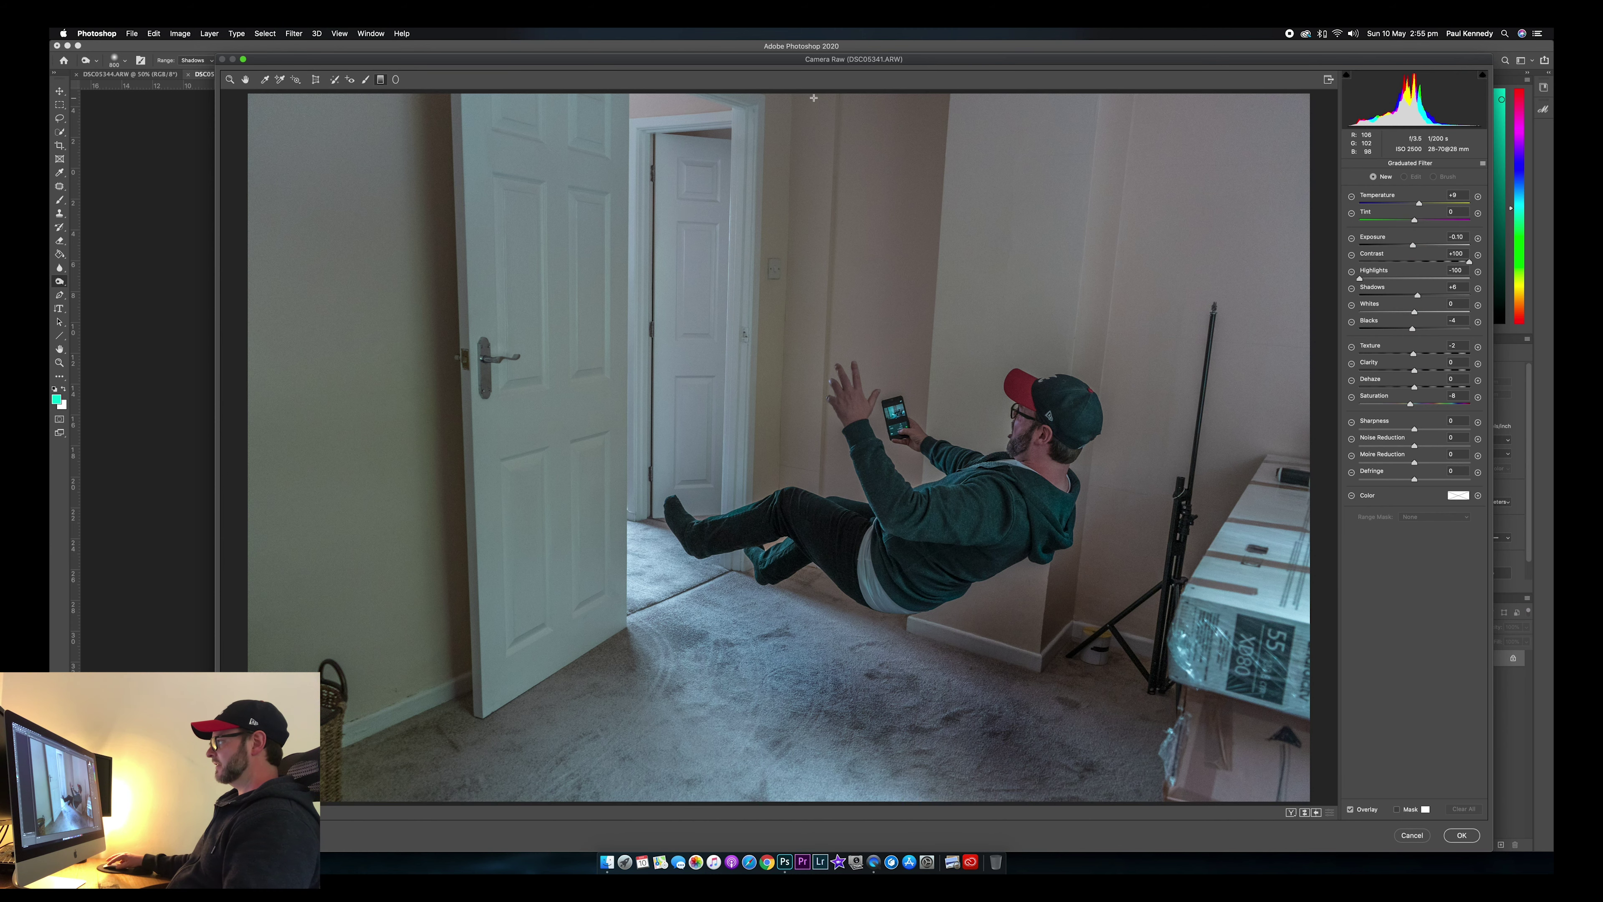
# Add graduated filters darkening the room from the top edge and from the bottom edge.
pyautogui.moveTo(813, 93); pyautogui.dragTo(877, 410)
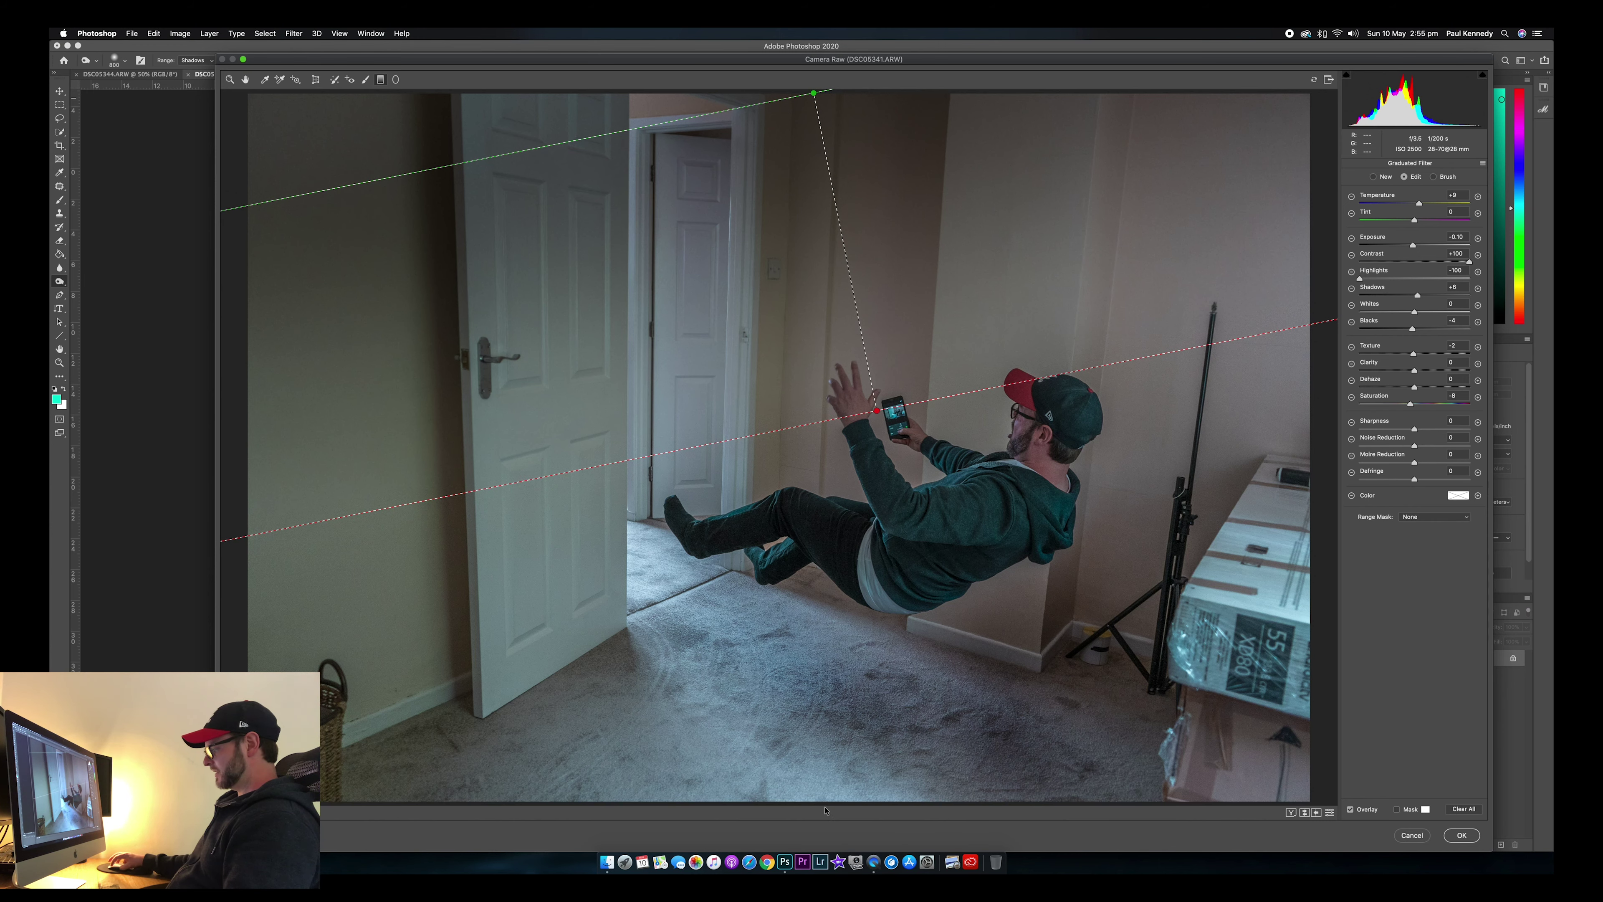
pyautogui.moveTo(824, 803); pyautogui.dragTo(866, 581)
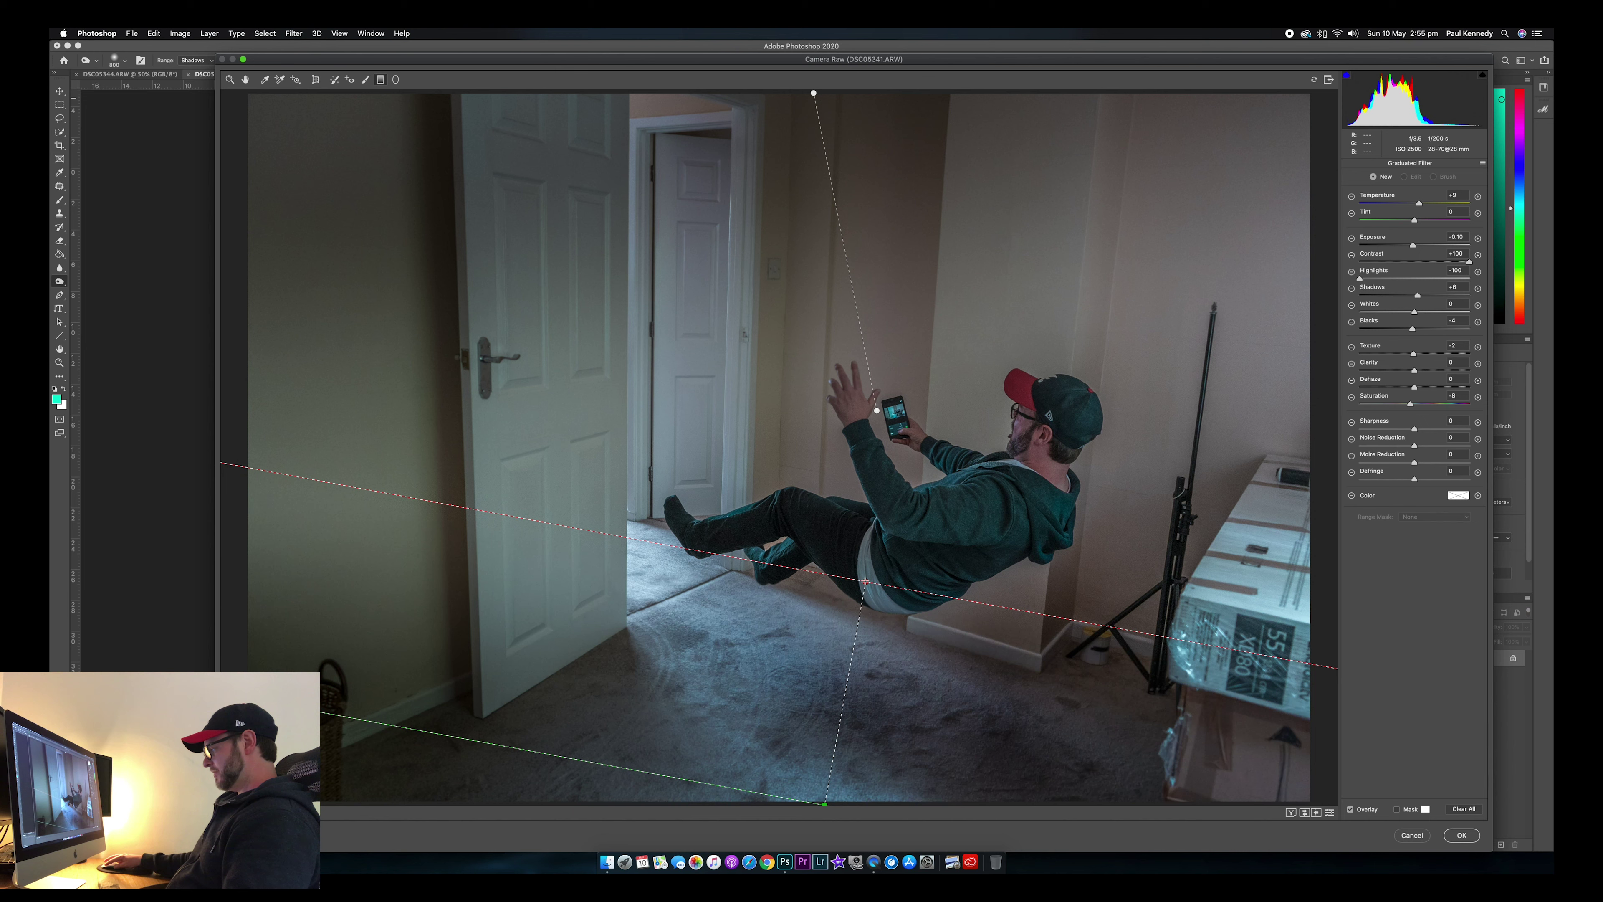
pyautogui.moveTo(864, 583); pyautogui.dragTo(864, 582)
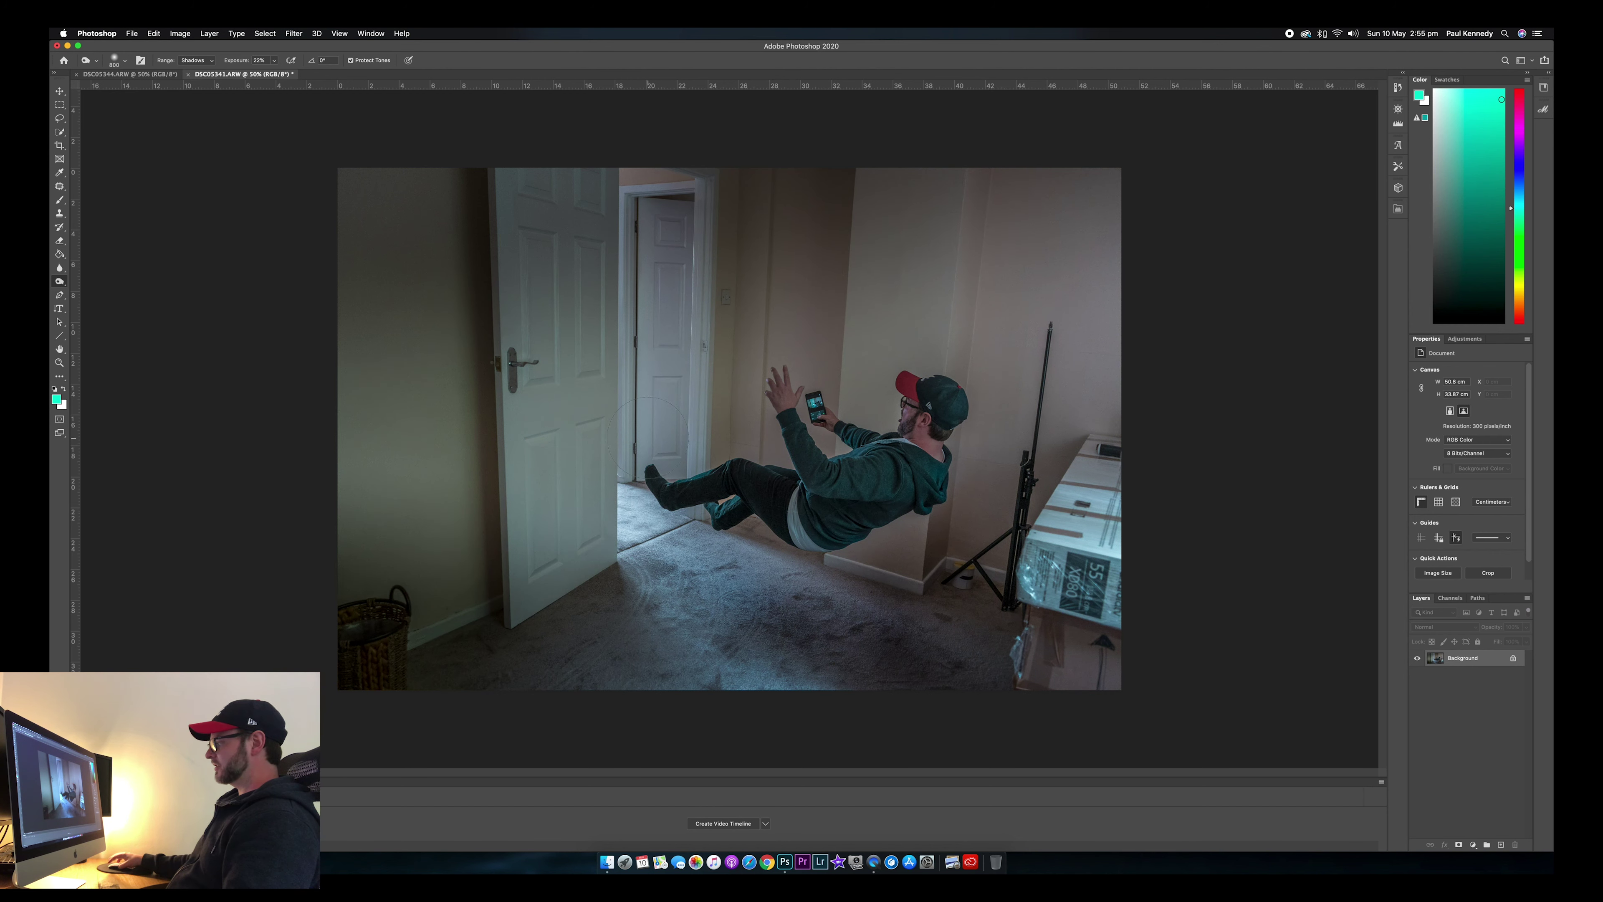
# Crop the photo to a square around the floating man and unlock the Background as Layer 0.
pyautogui.click(60, 147)
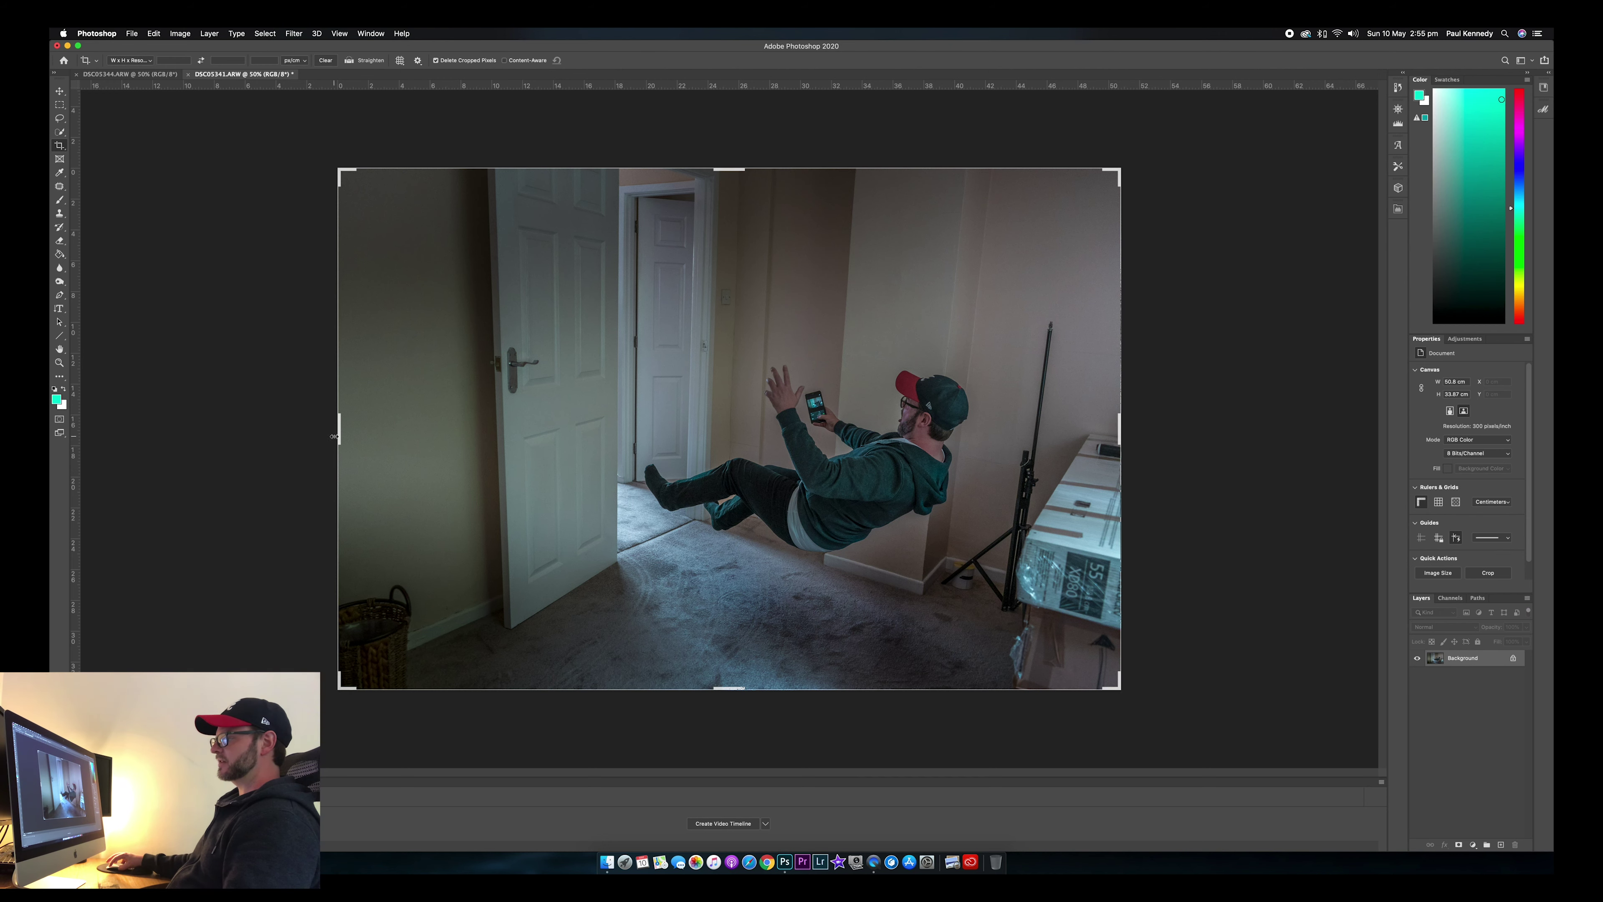
pyautogui.moveTo(335, 434); pyautogui.dragTo(382, 440)
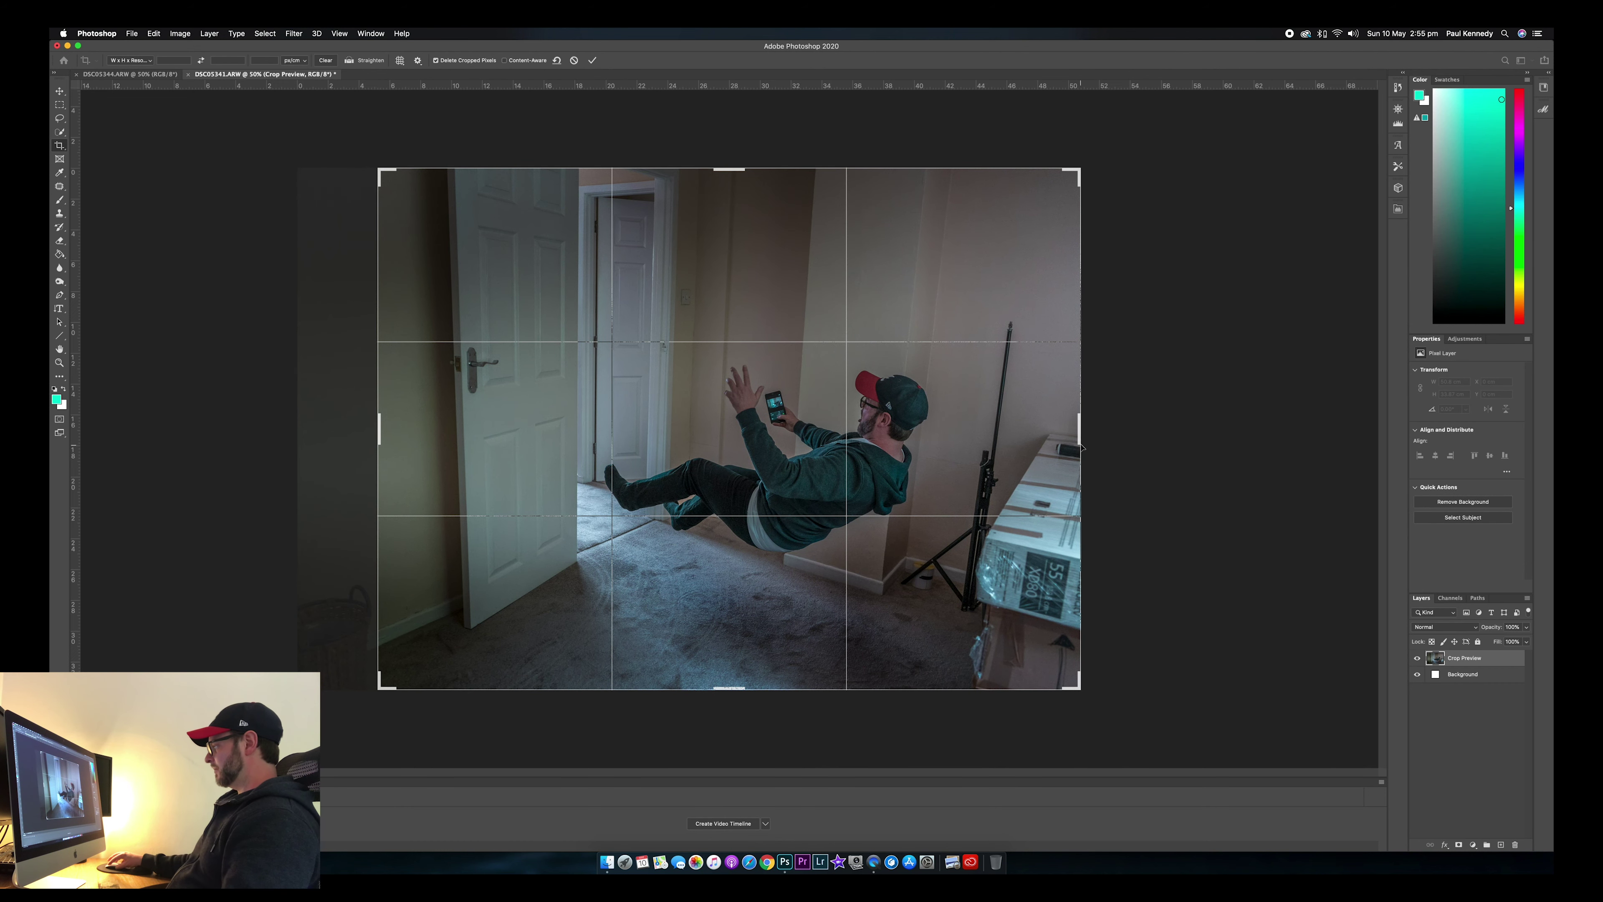
pyautogui.moveTo(1081, 431); pyautogui.dragTo(1032, 435)
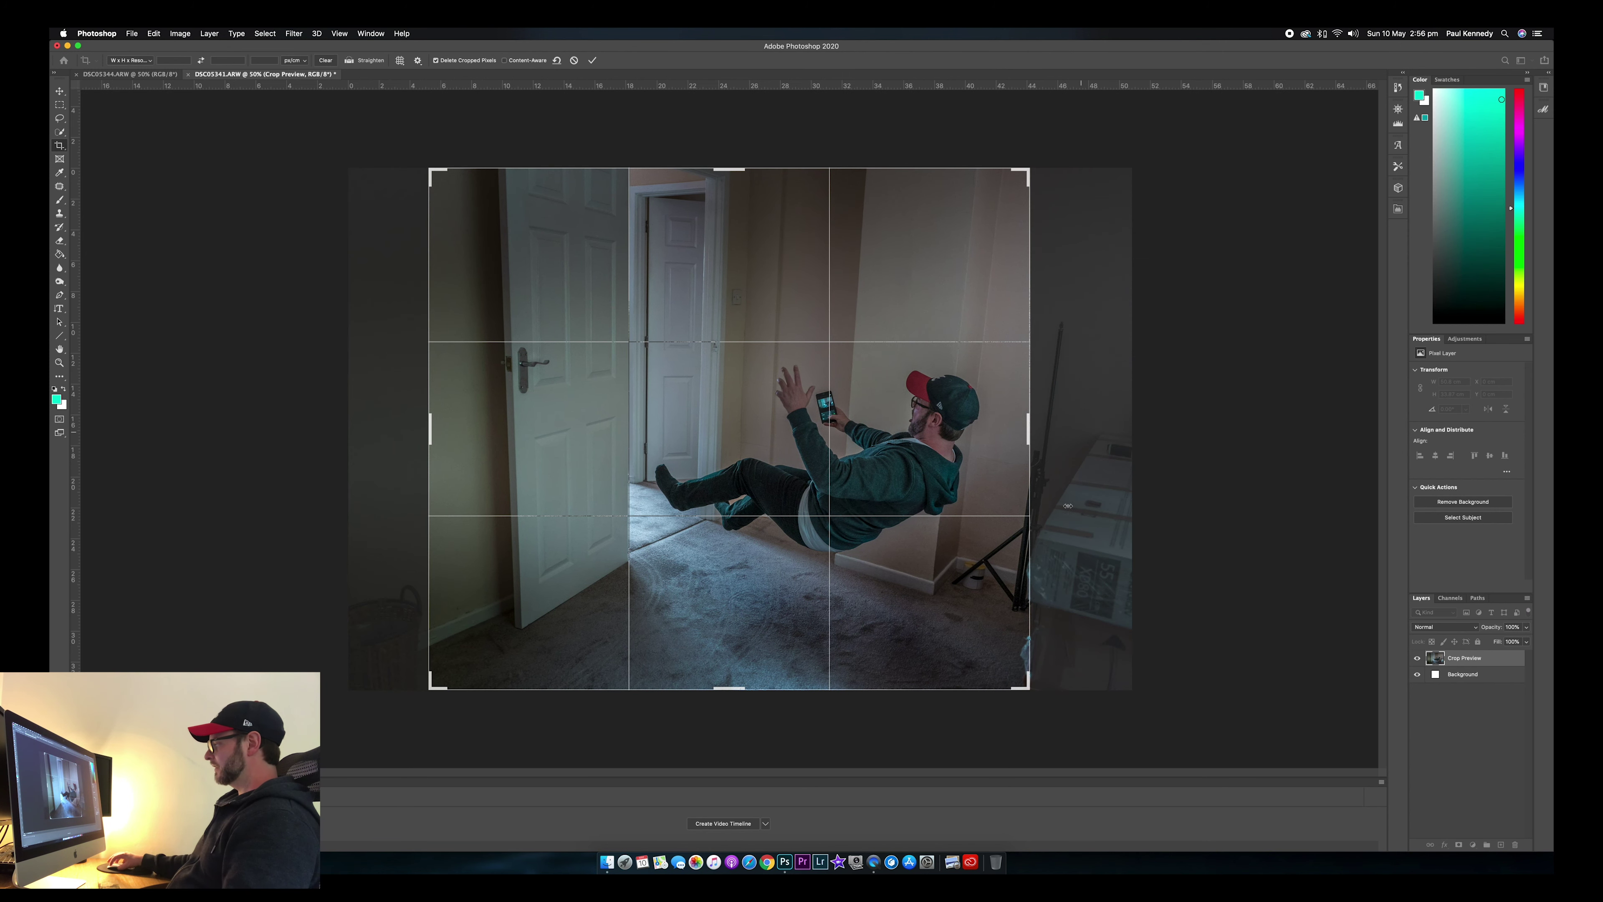
pyautogui.doubleClick(972, 599)
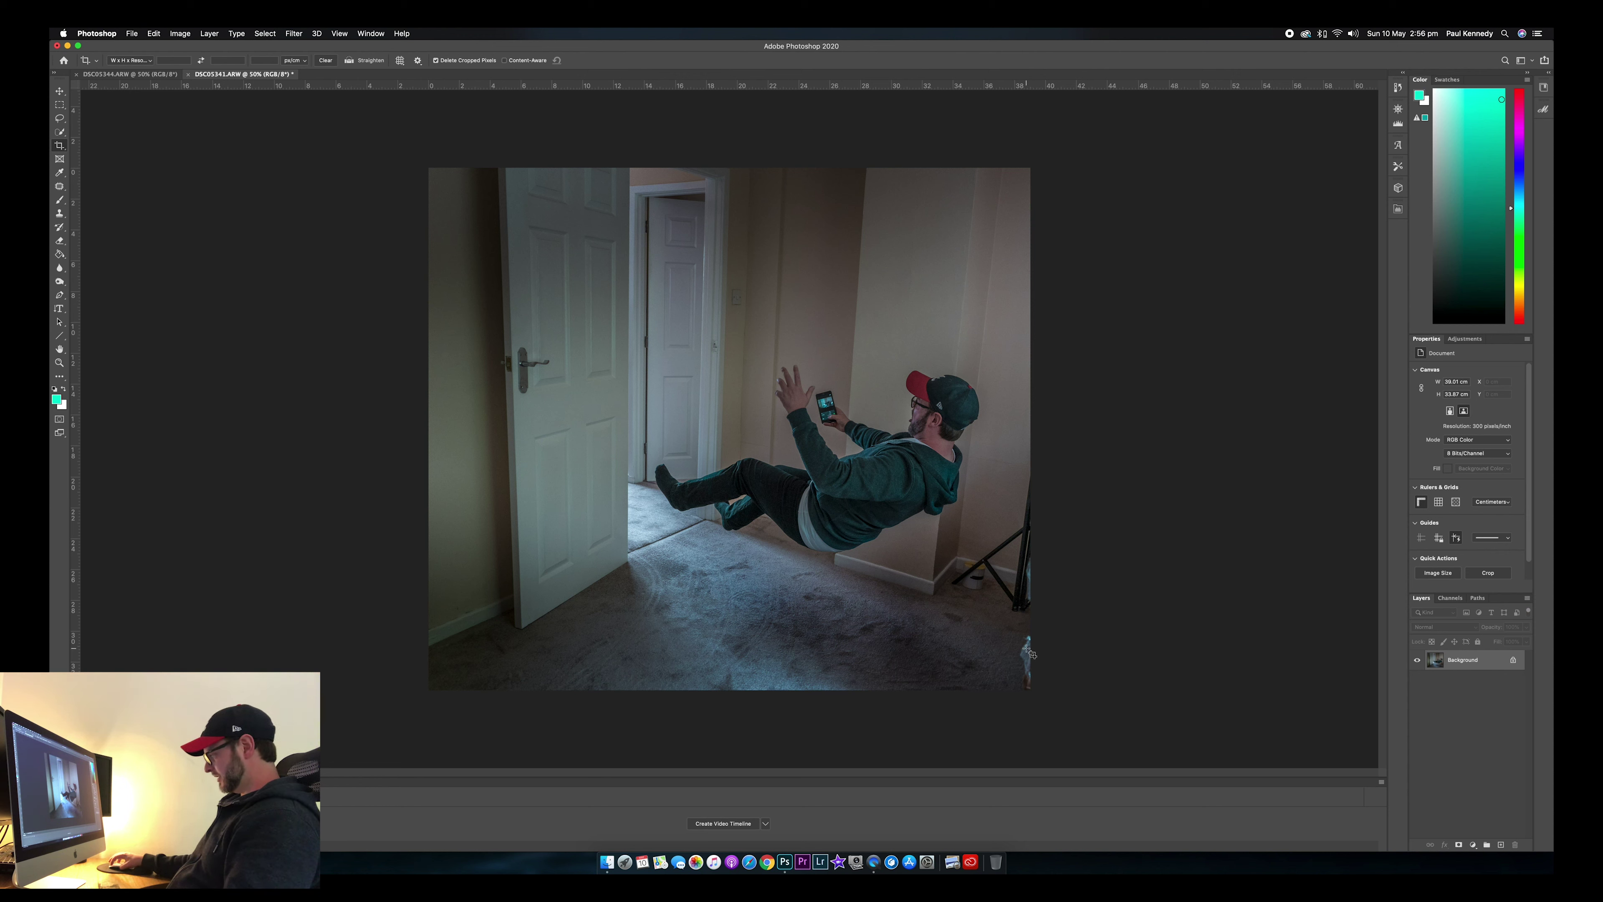
pyautogui.click(1513, 660)
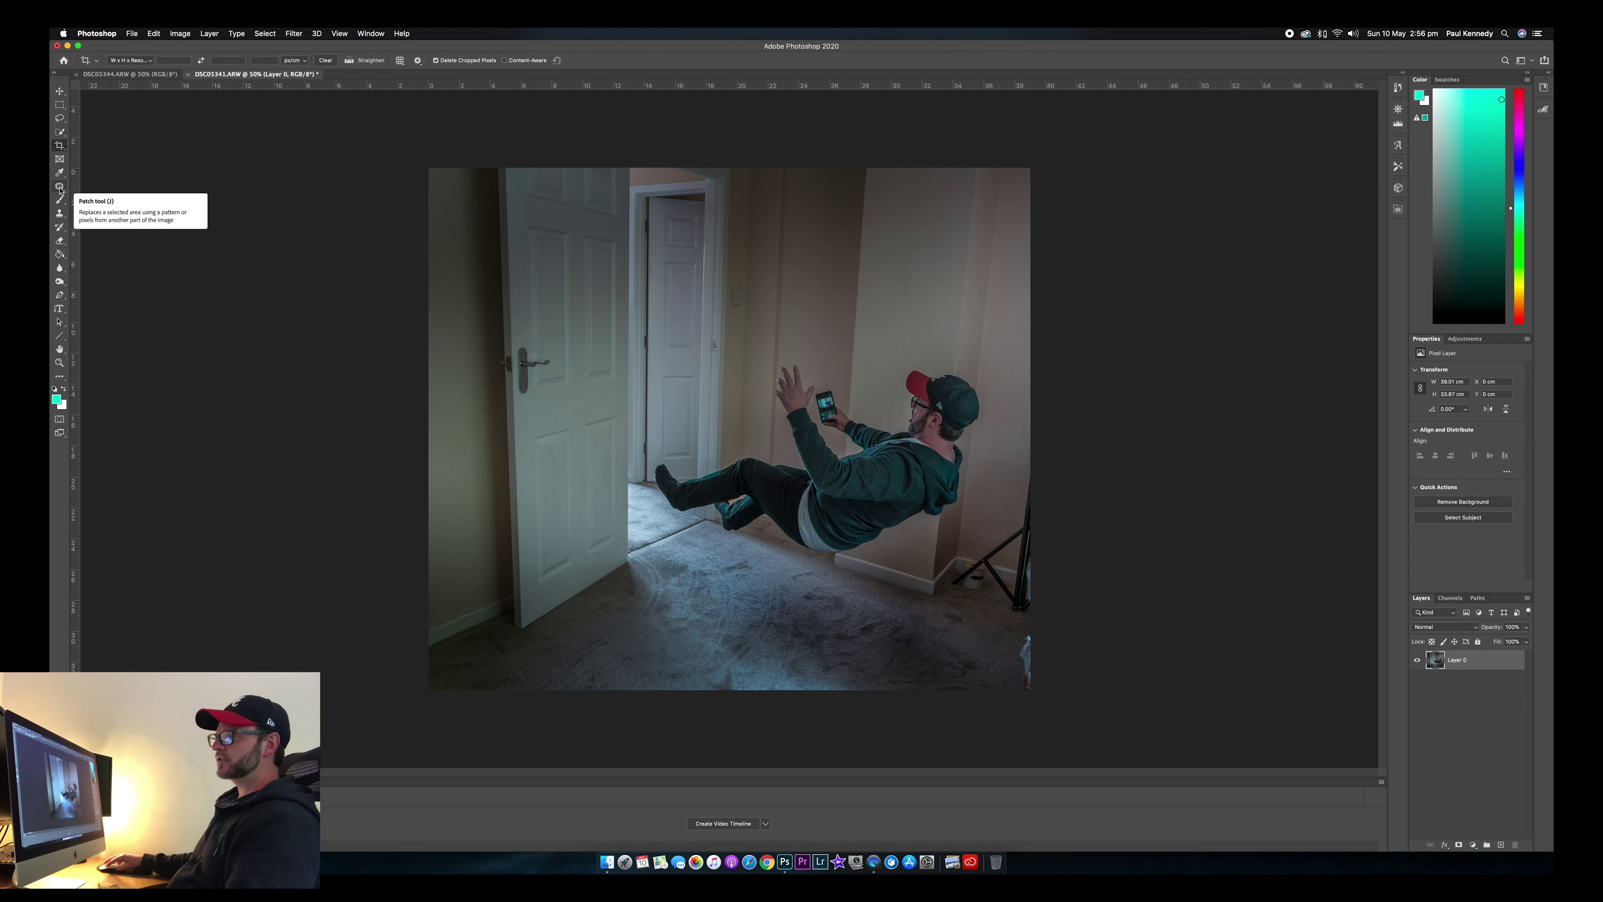
# Patch out the leftover box in the bottom-right corner with clean floor, then deselect.
pyautogui.click(60, 187)
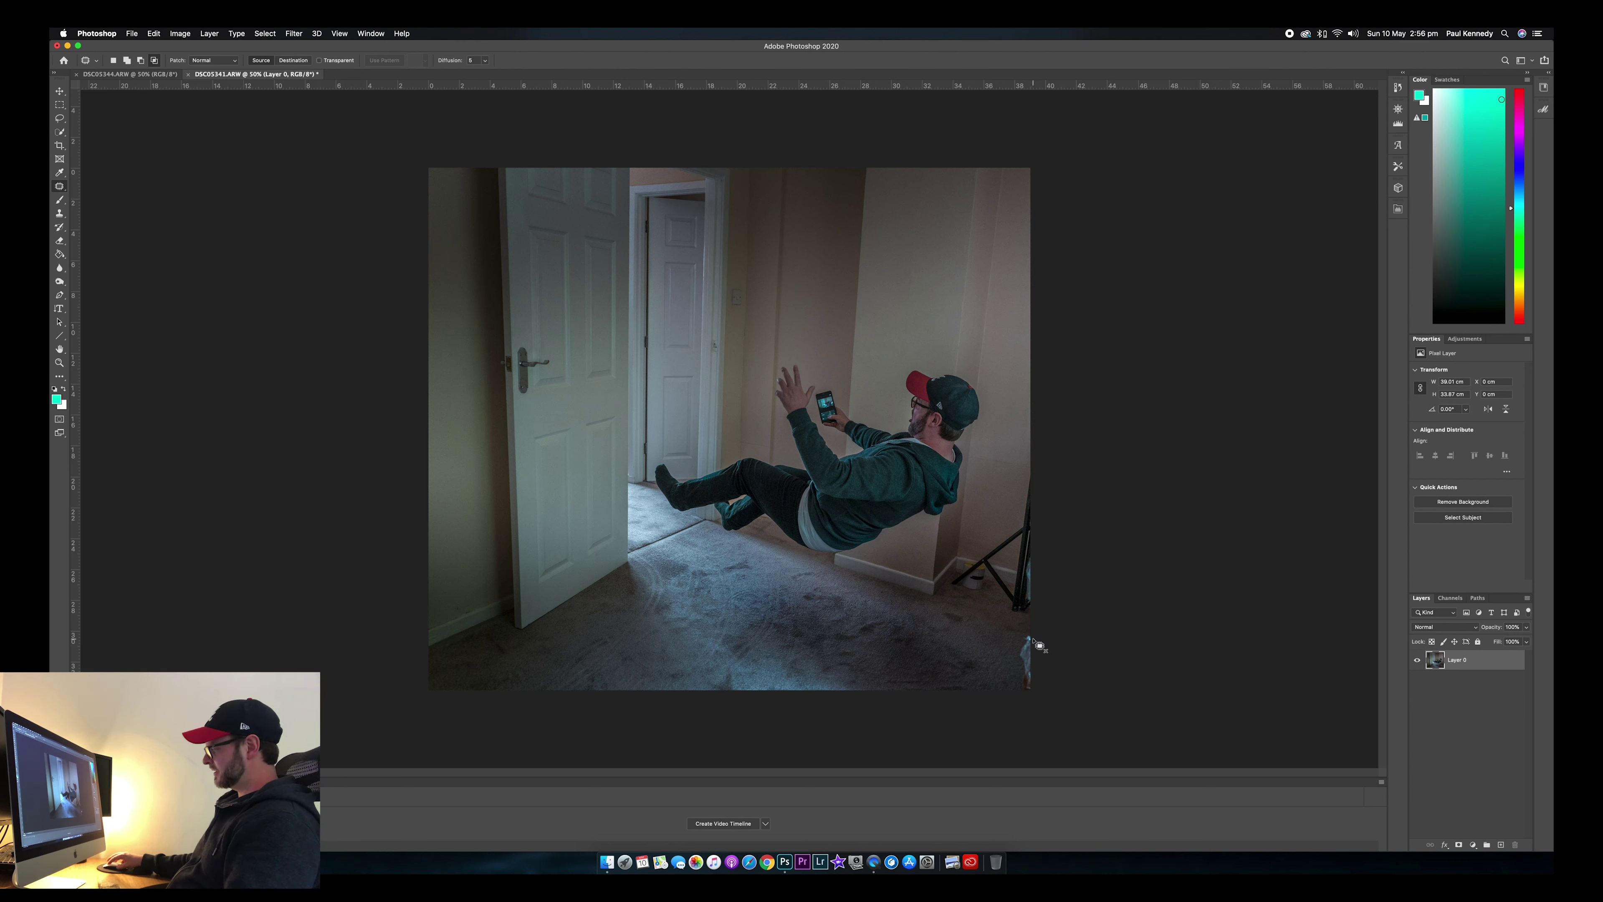
pyautogui.moveTo(1035, 637)
pyautogui.mouseDown()
pyautogui.moveTo(1015, 685)
pyautogui.moveTo(1035, 690)
pyautogui.moveTo(1039, 630)
pyautogui.moveTo(995, 667)
pyautogui.mouseUp()
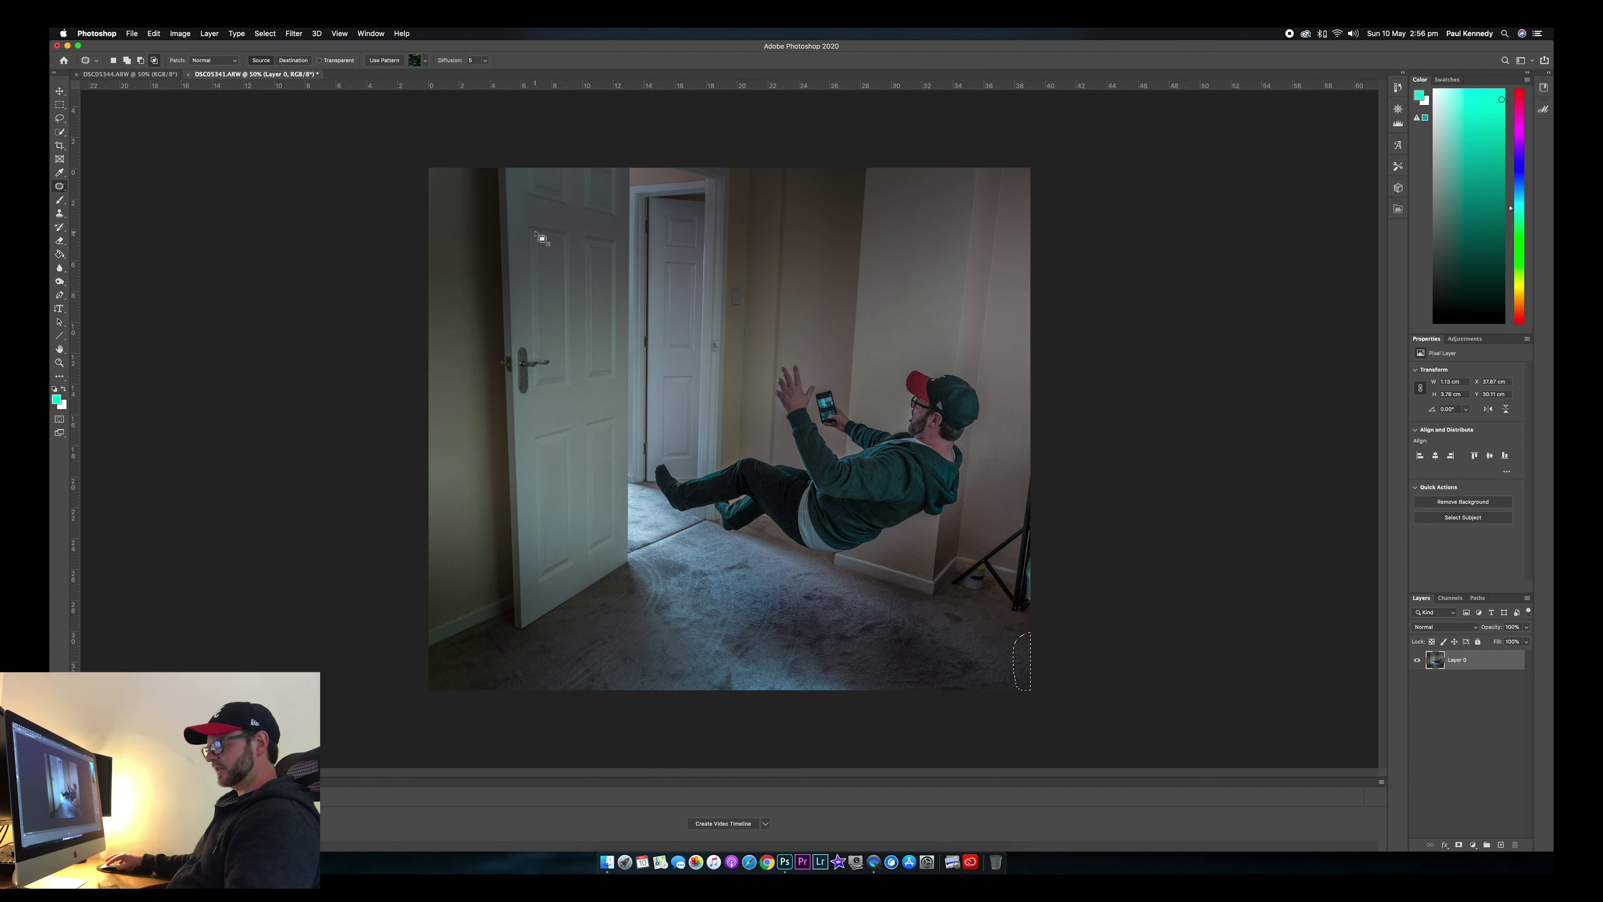
pyautogui.press('super+d')
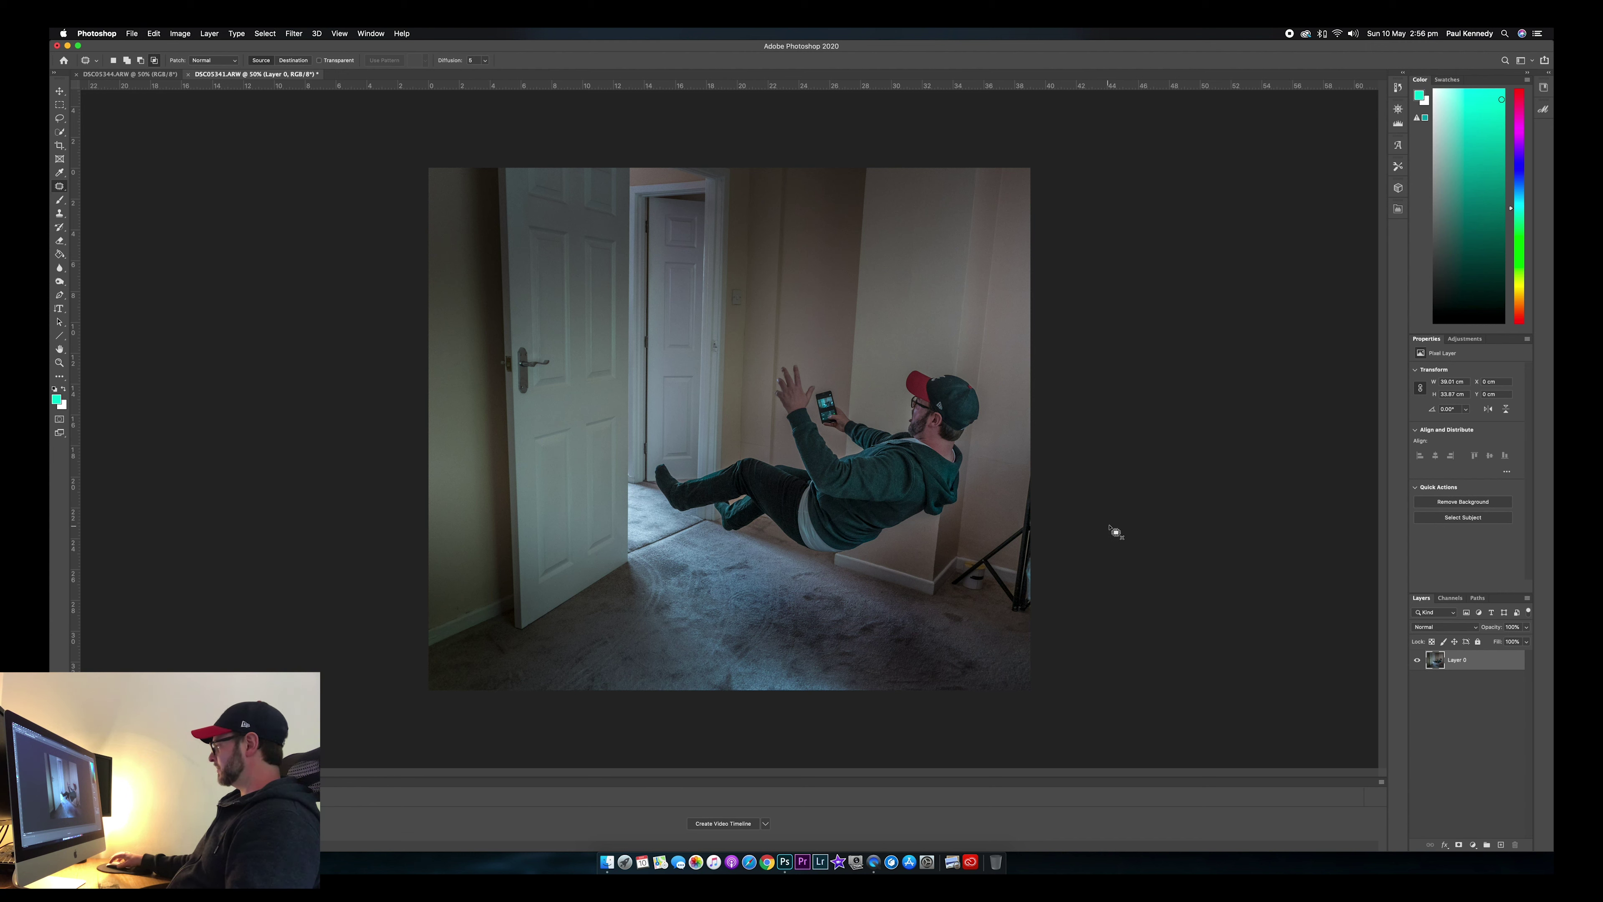
pyautogui.click(1465, 339)
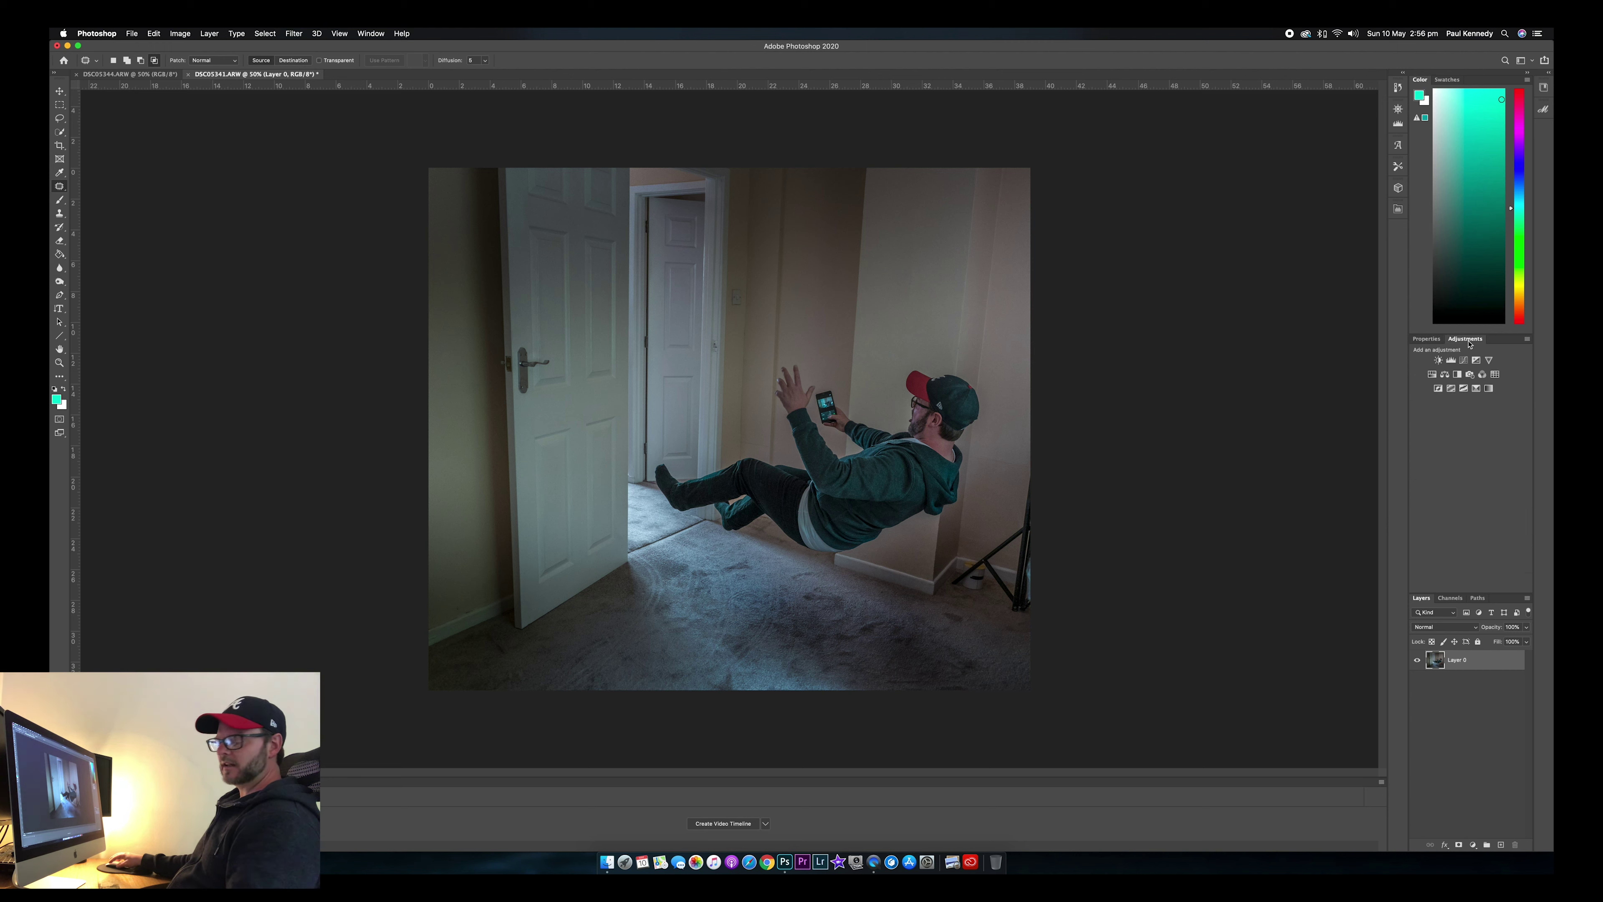
# Grade the photo with a Color Lookup adjustment using a Kodak 5218 film LUT.
pyautogui.click(1496, 375)
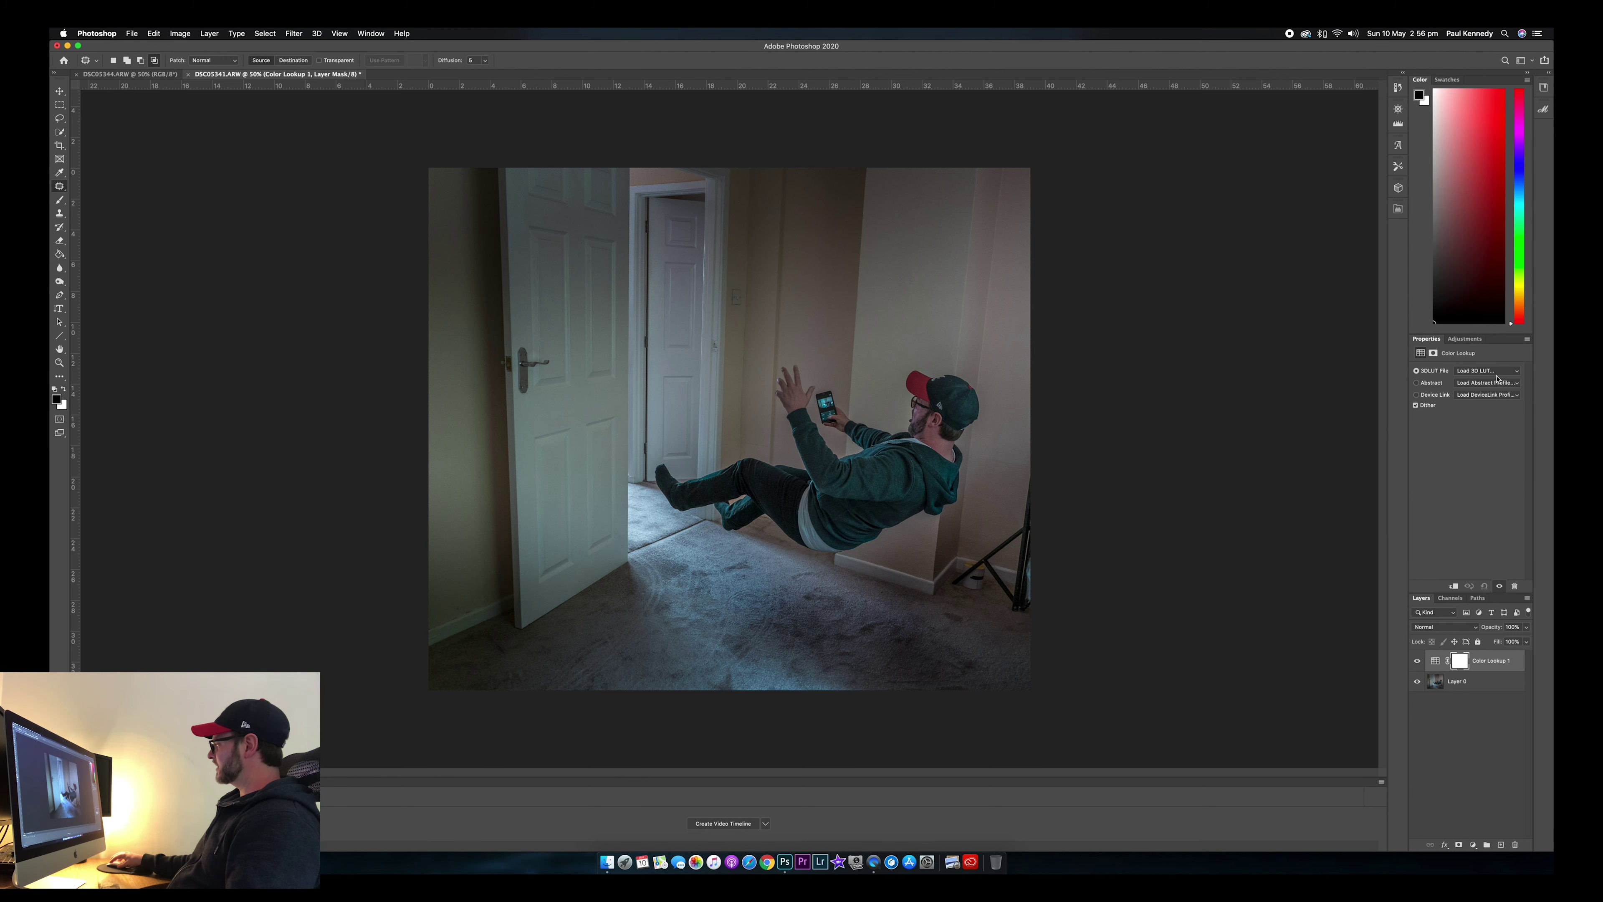
pyautogui.click(1518, 371)
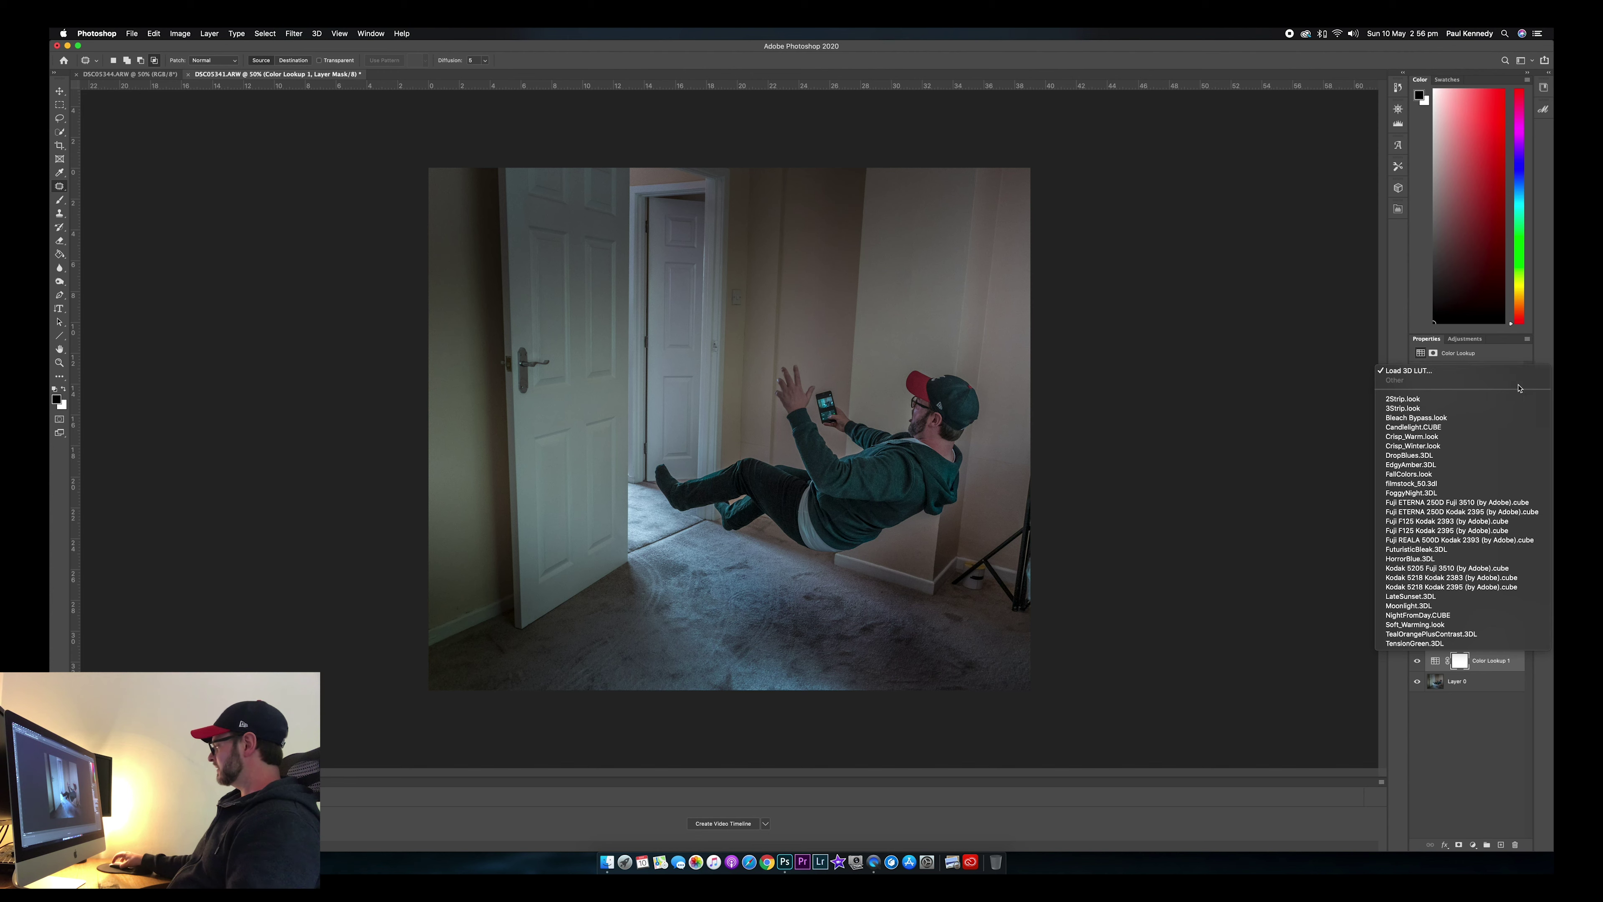
pyautogui.click(1481, 589)
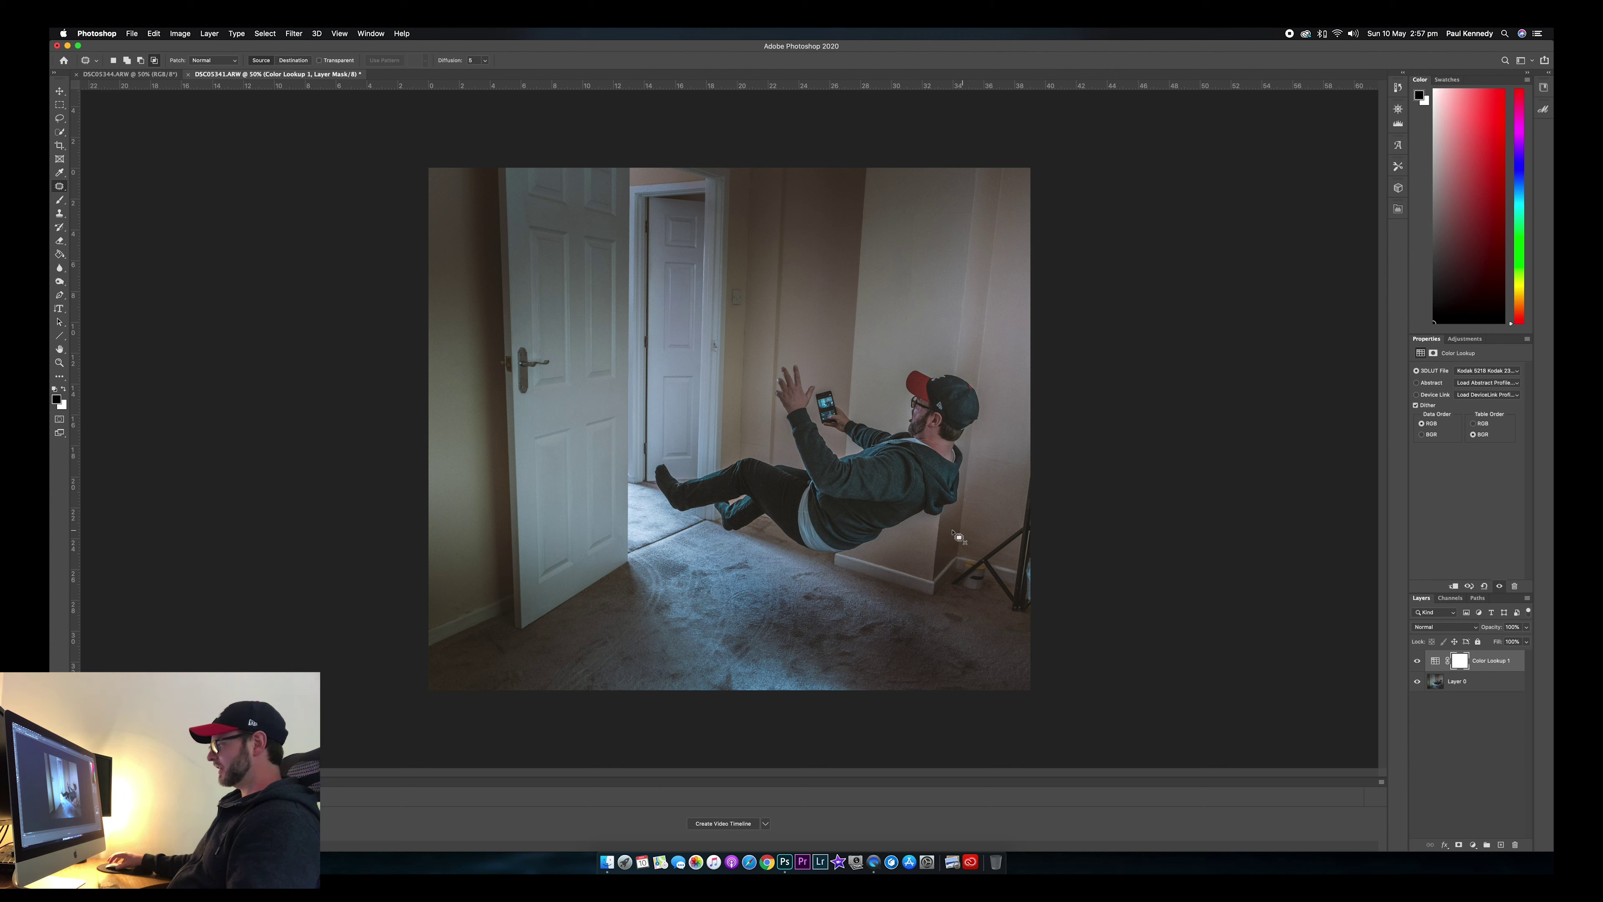
# Add a new layer filled with teal, fade it to a few percent opacity, then reselect Layer 0.
pyautogui.click(1502, 846)
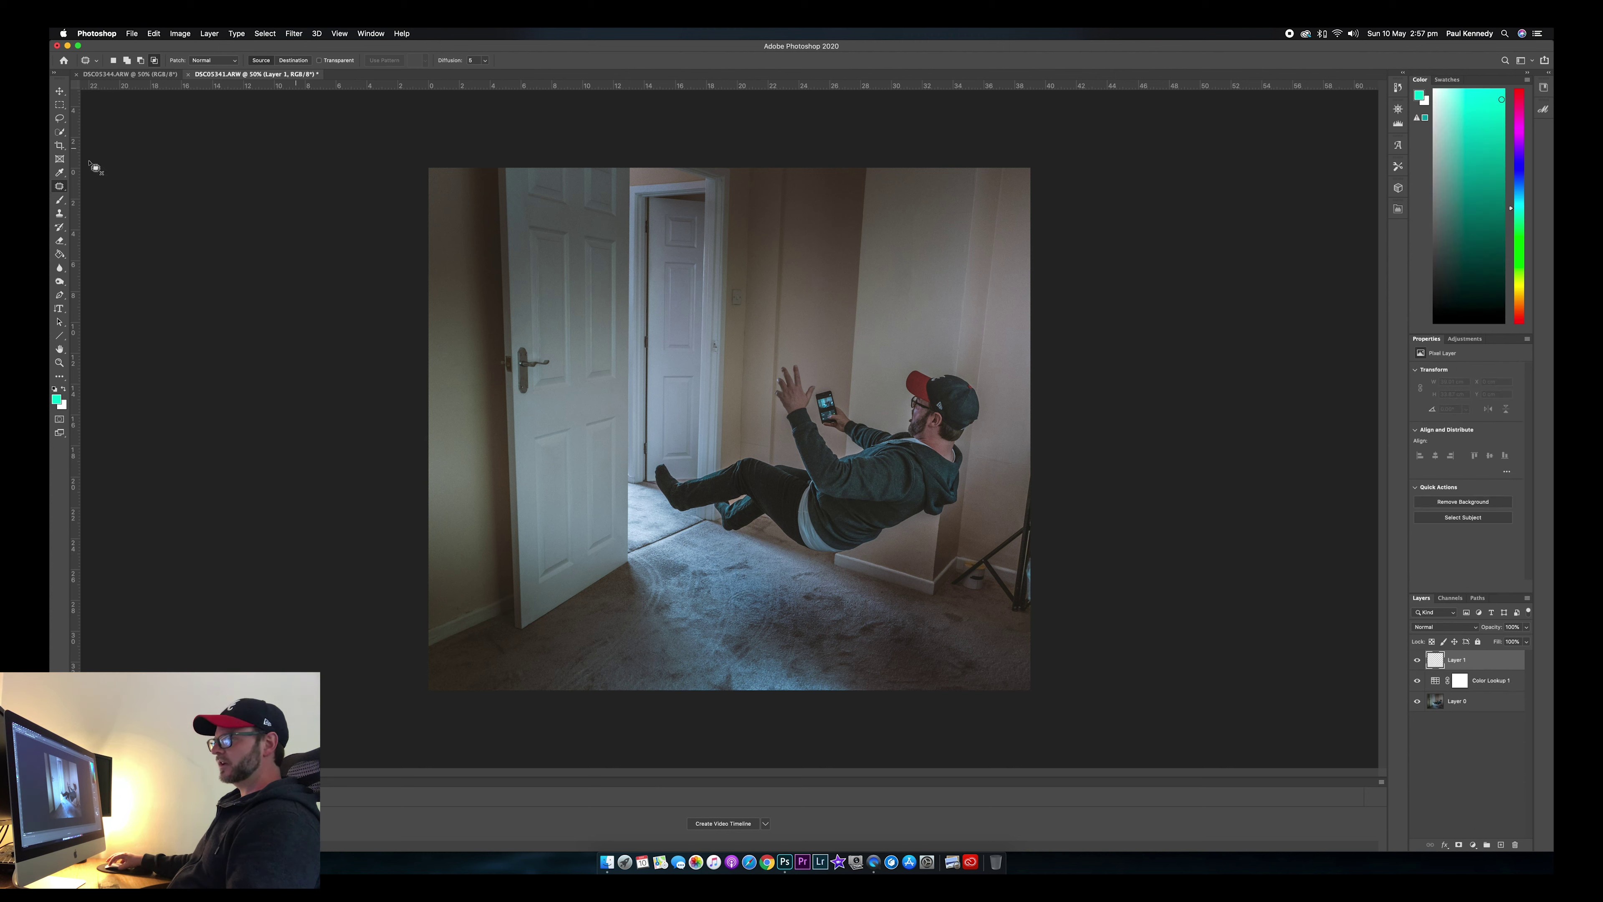
pyautogui.click(59, 254)
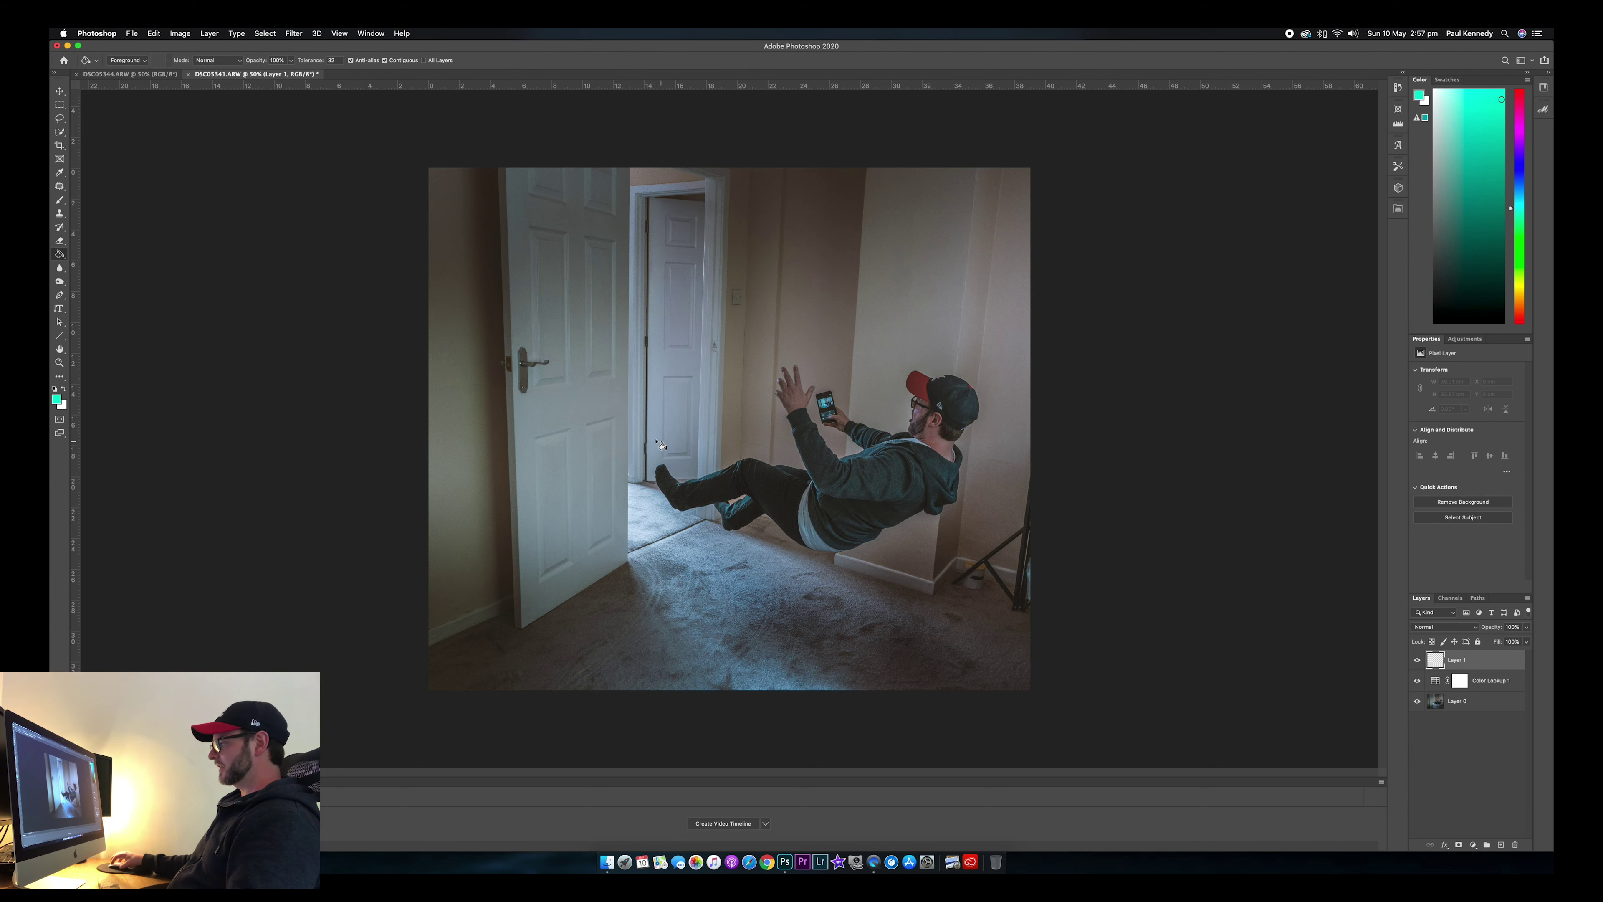
pyautogui.click(843, 515)
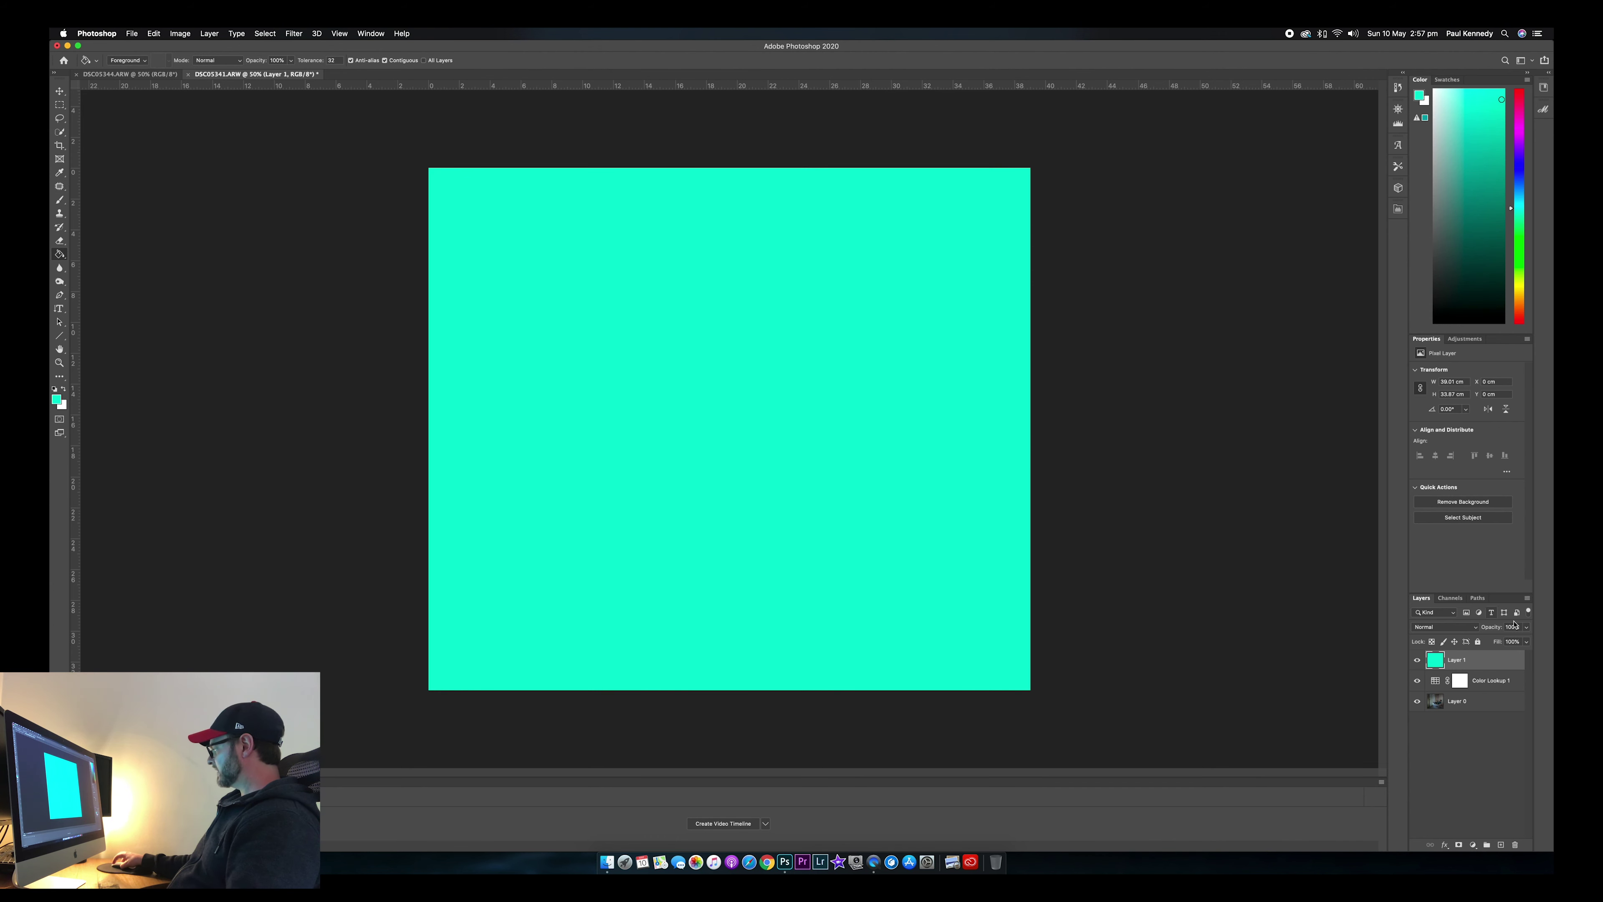
pyautogui.click(1526, 628)
pyautogui.moveTo(1485, 644); pyautogui.dragTo(1481, 647)
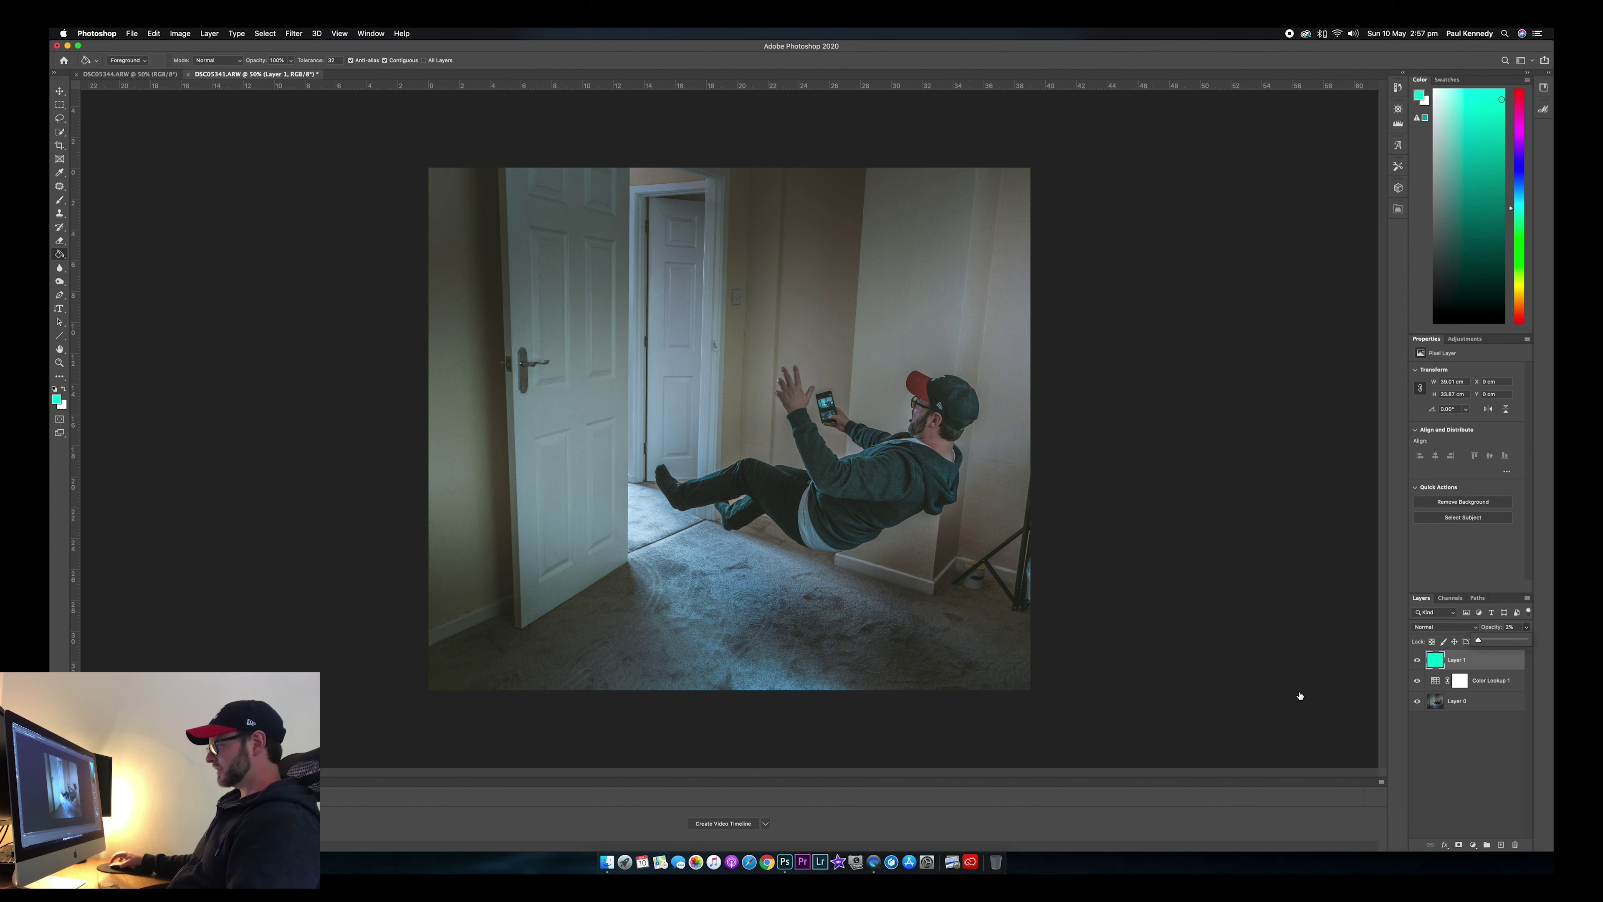
pyautogui.click(1418, 663)
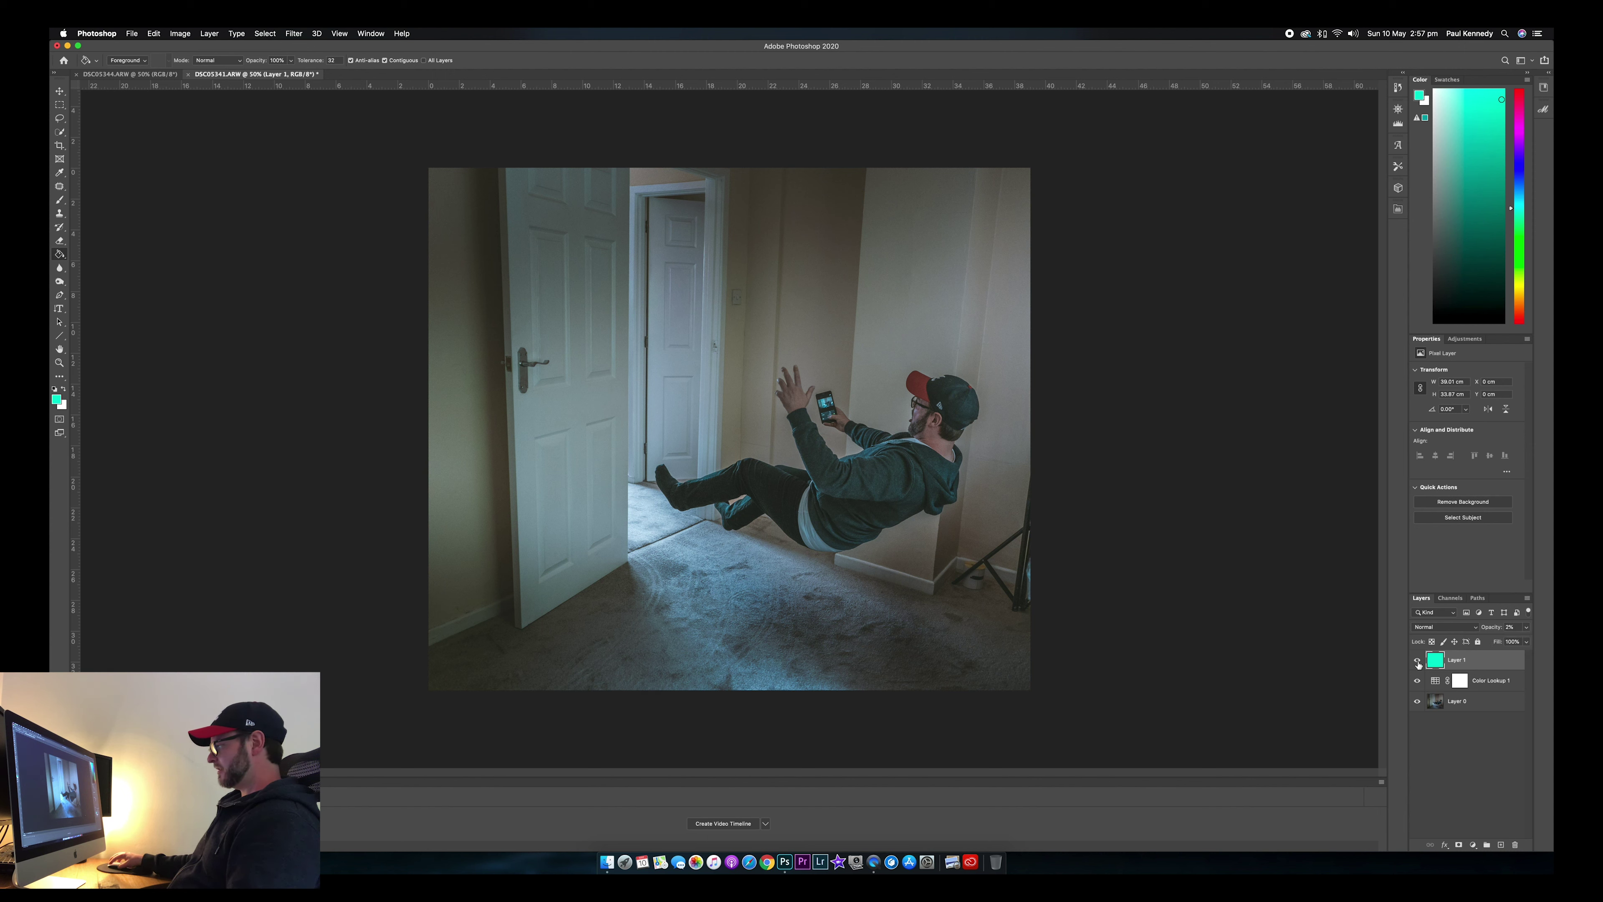
pyautogui.click(1461, 705)
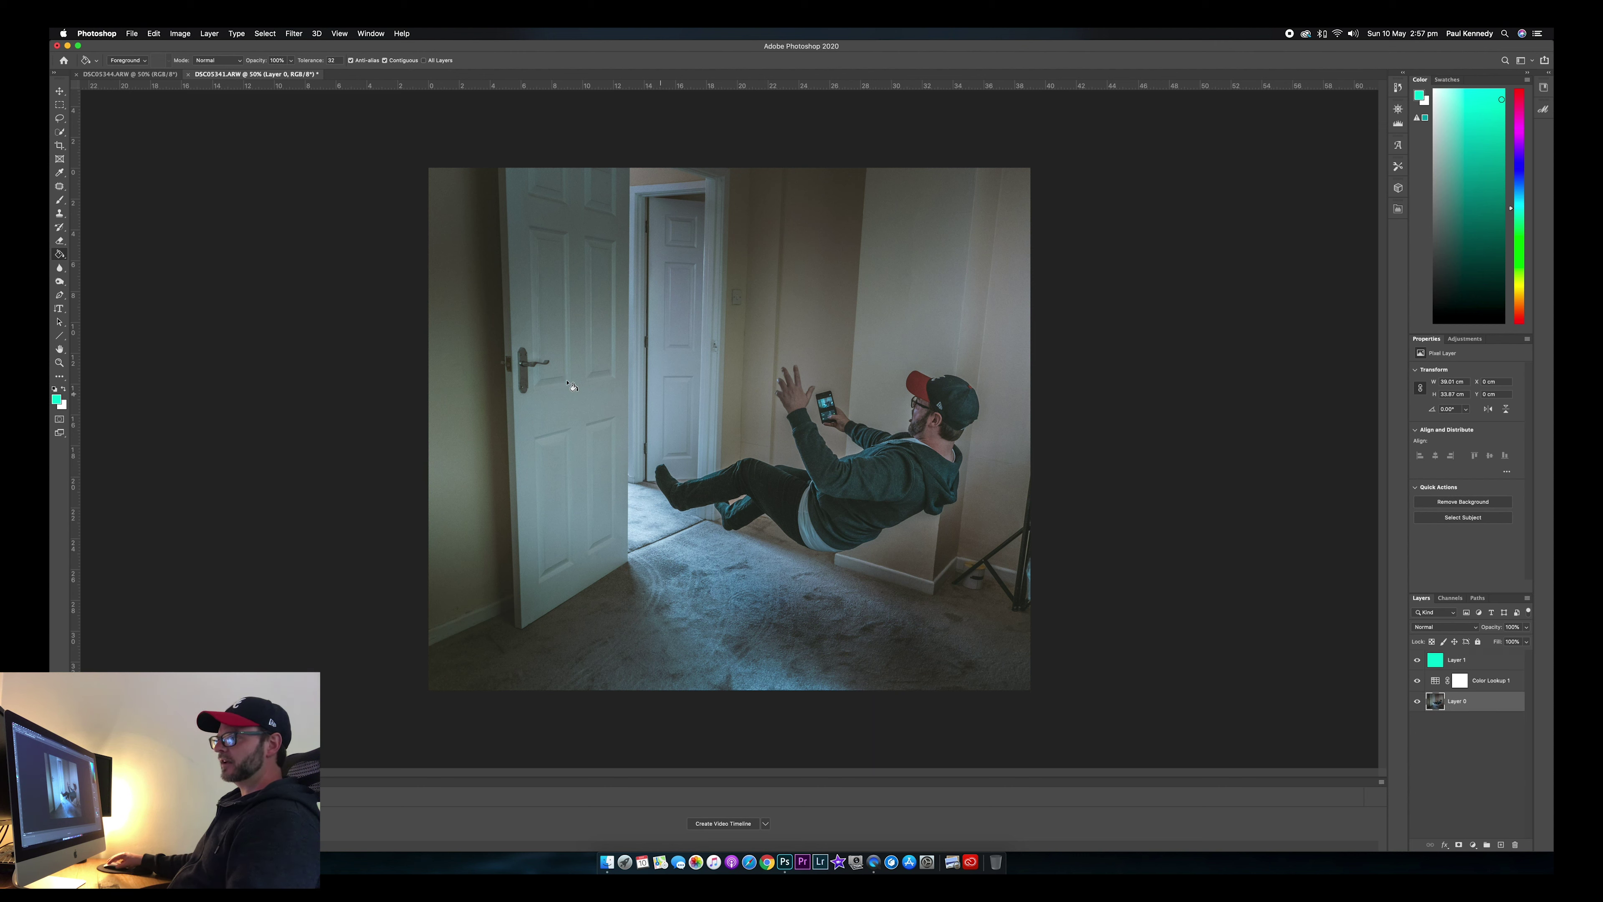
pyautogui.click(59, 283)
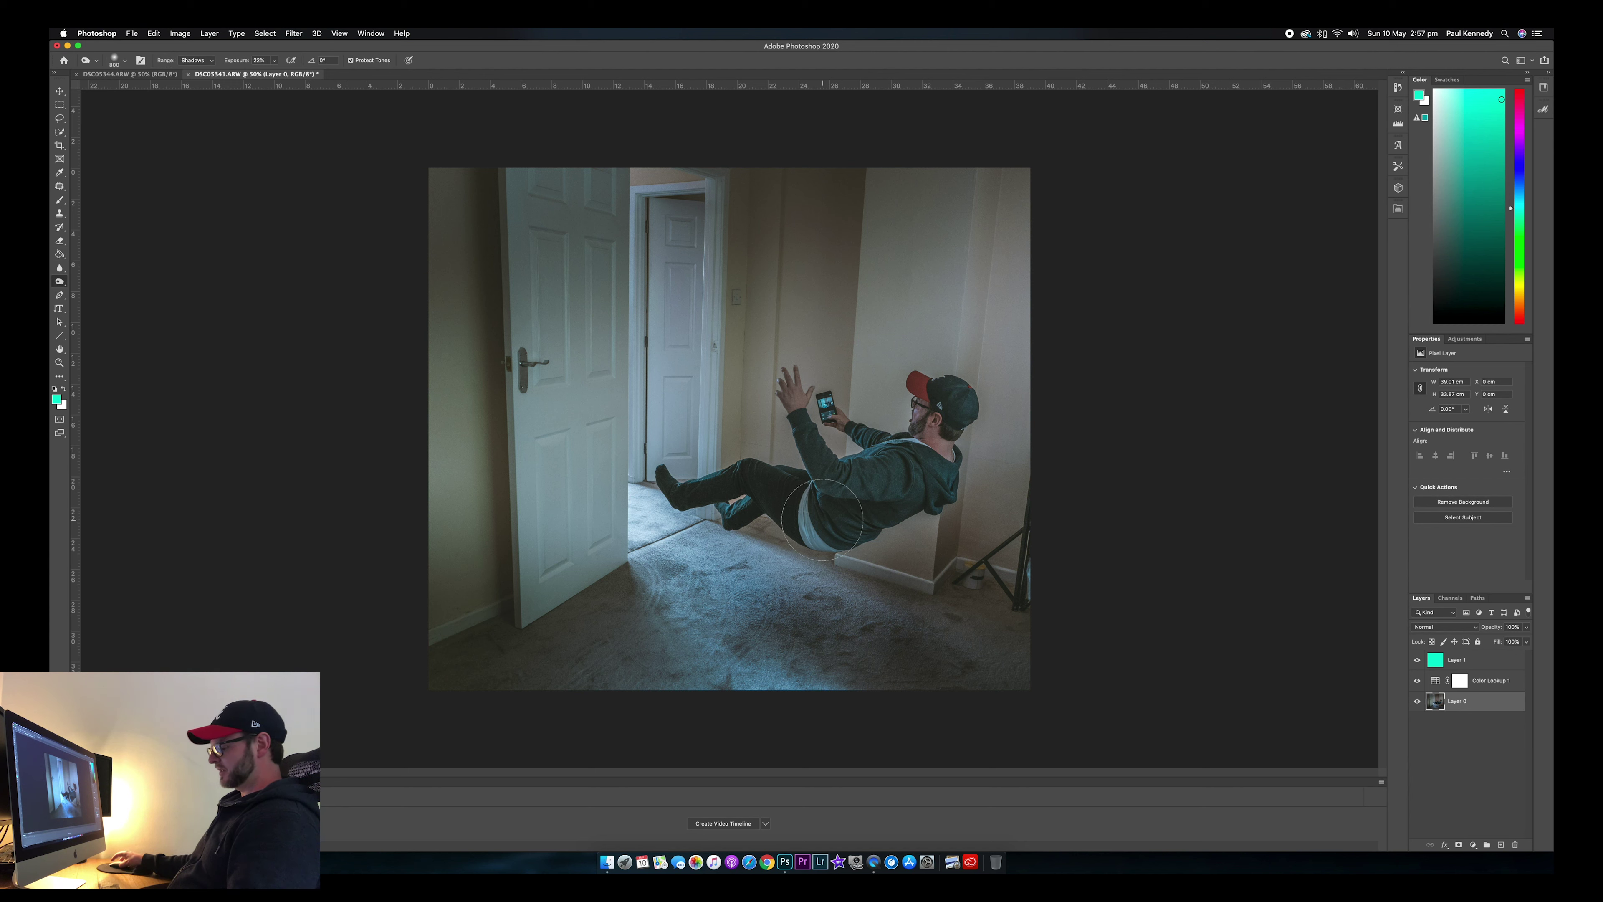
# Shrink the 22% Shadows burn brush to work on the man's legs and hoodie.
pyautogui.press('[')
pyautogui.press('[')
pyautogui.press('[')
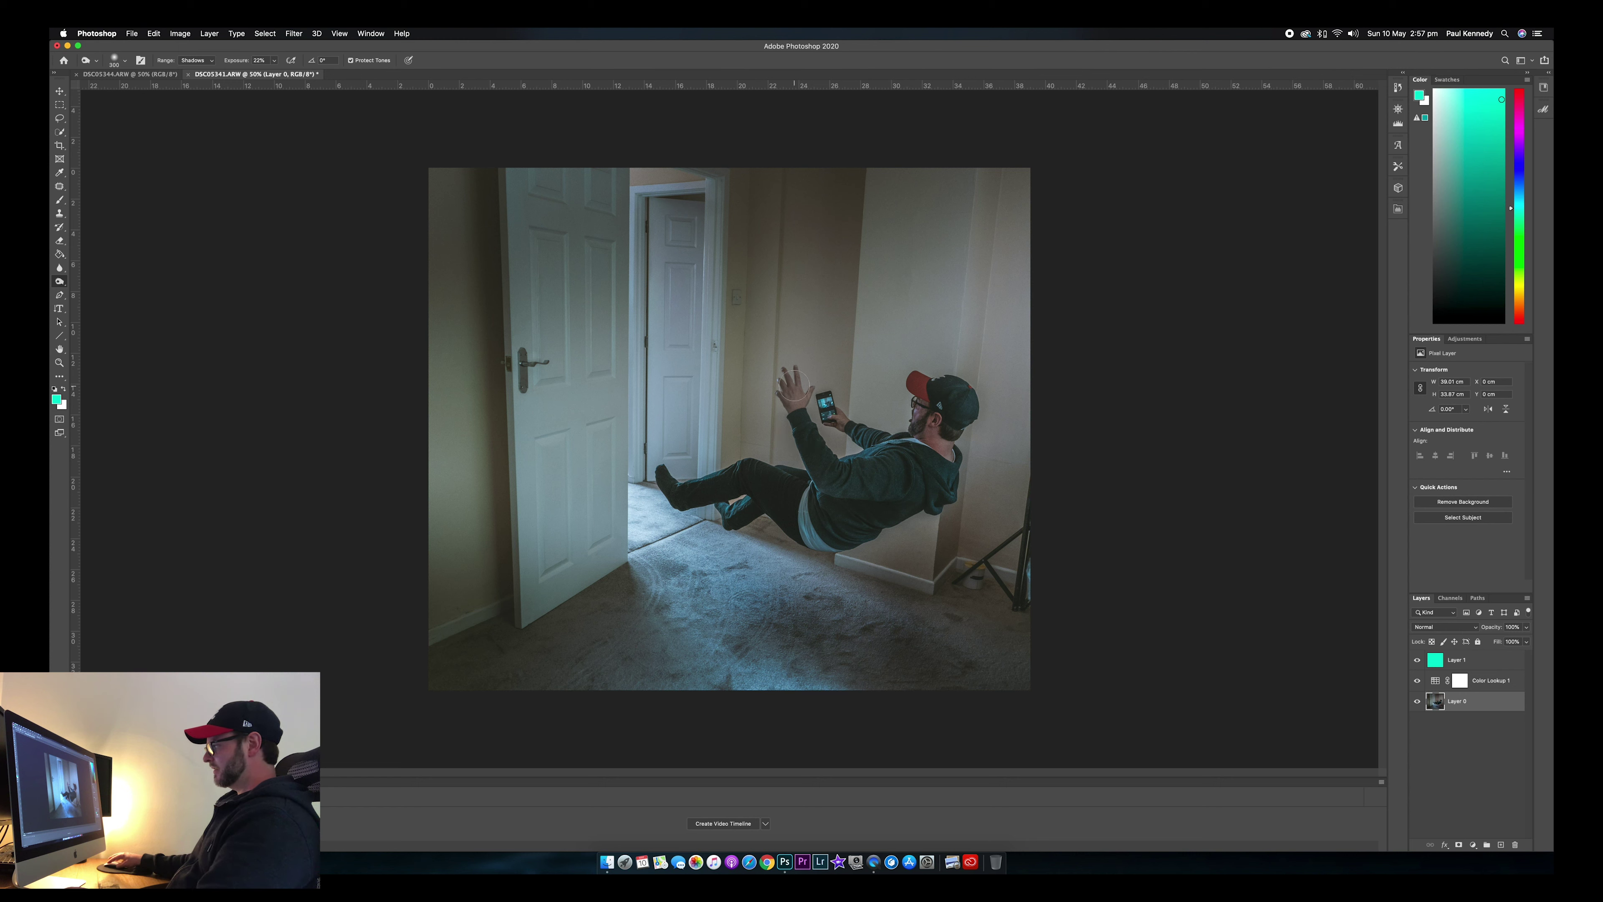
pyautogui.press('[')
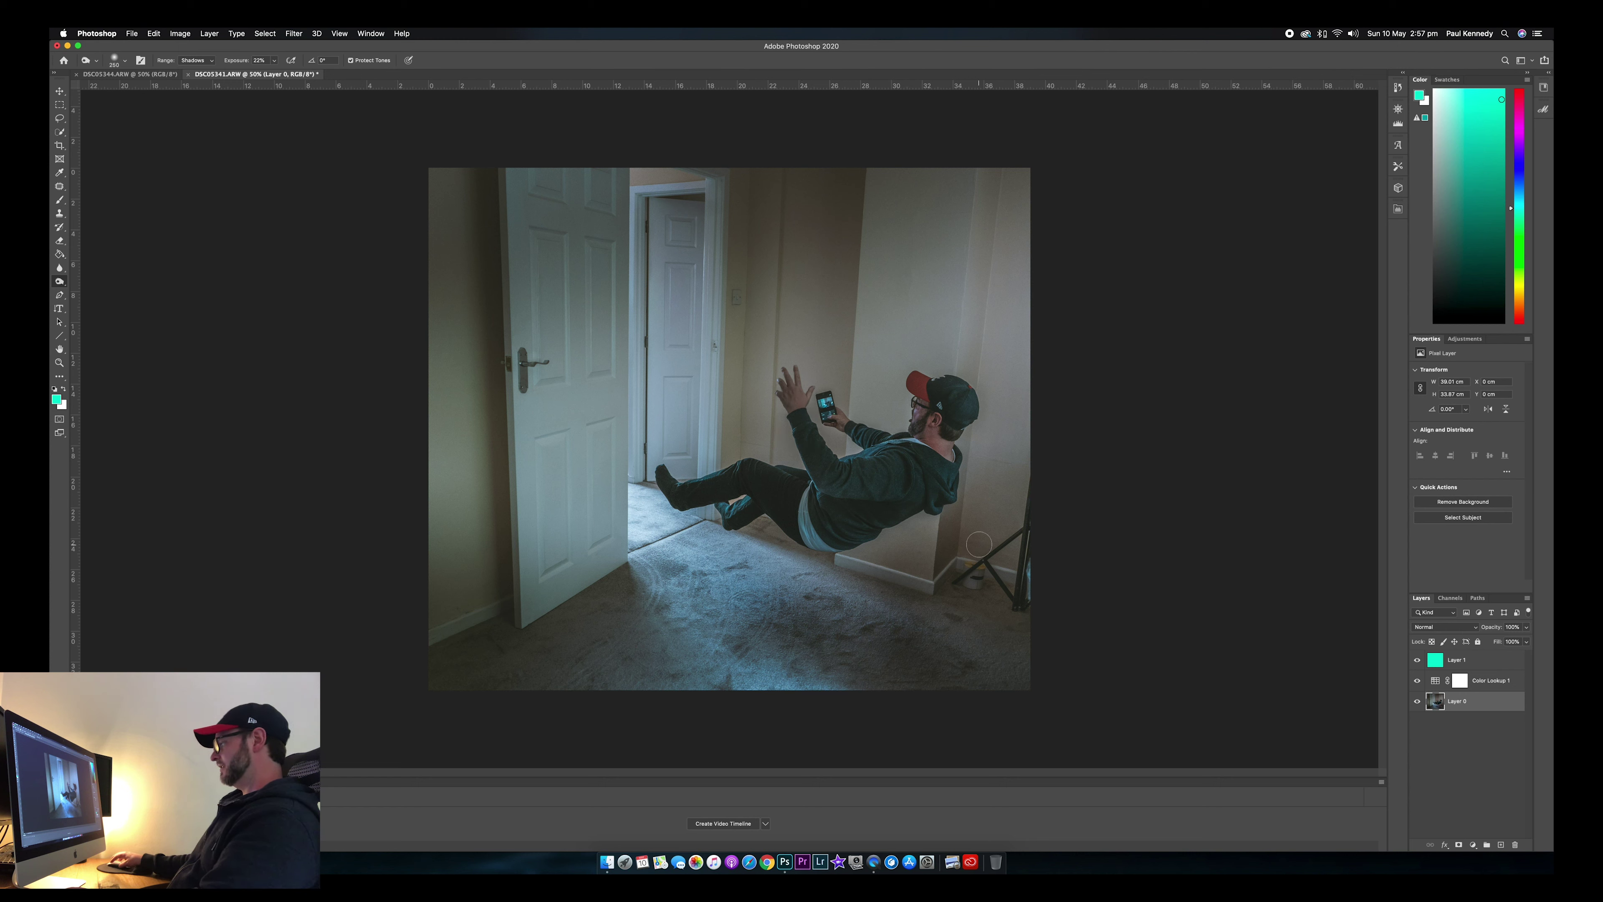